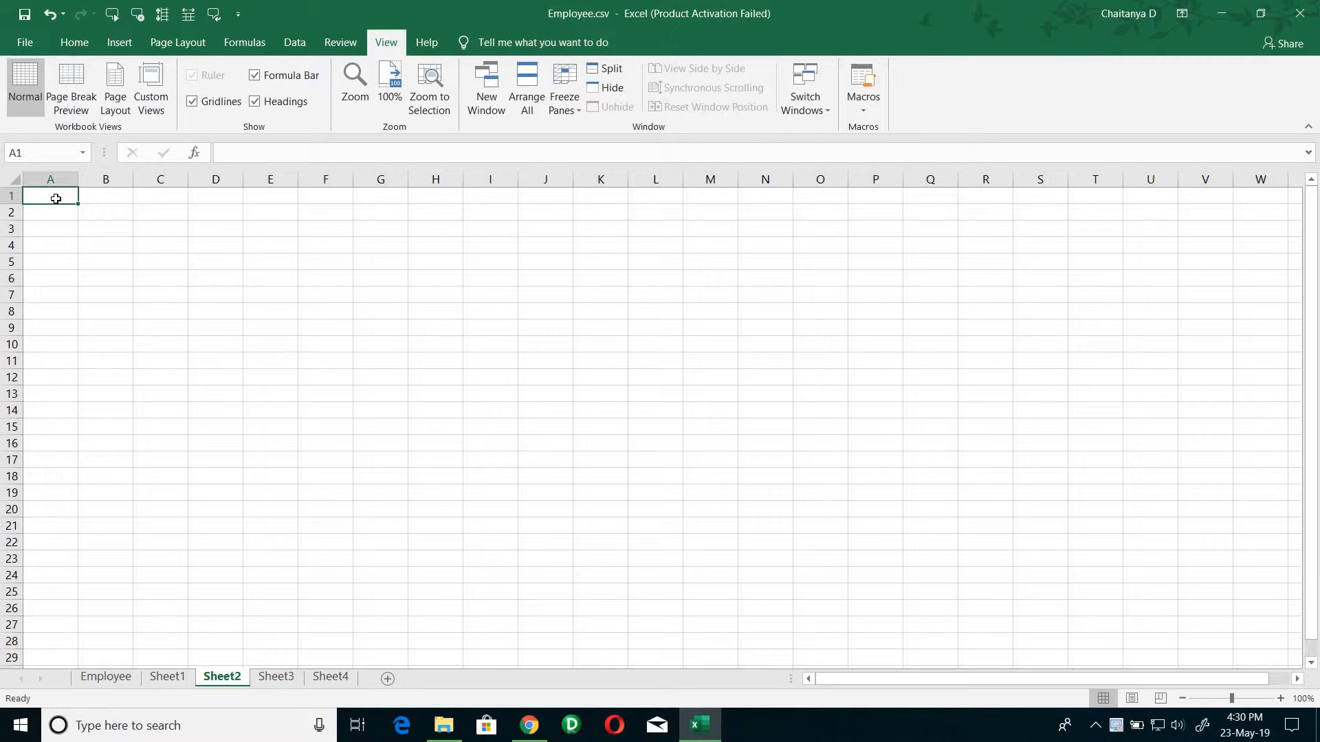
# Enter 20 in cell A1 and 30 in cell B1 of Sheet2
pyautogui.press('Return')
pyautogui.click(56, 199)
pyautogui.write('20')
pyautogui.press('Return')
pyautogui.press('Up')
pyautogui.press('Right')
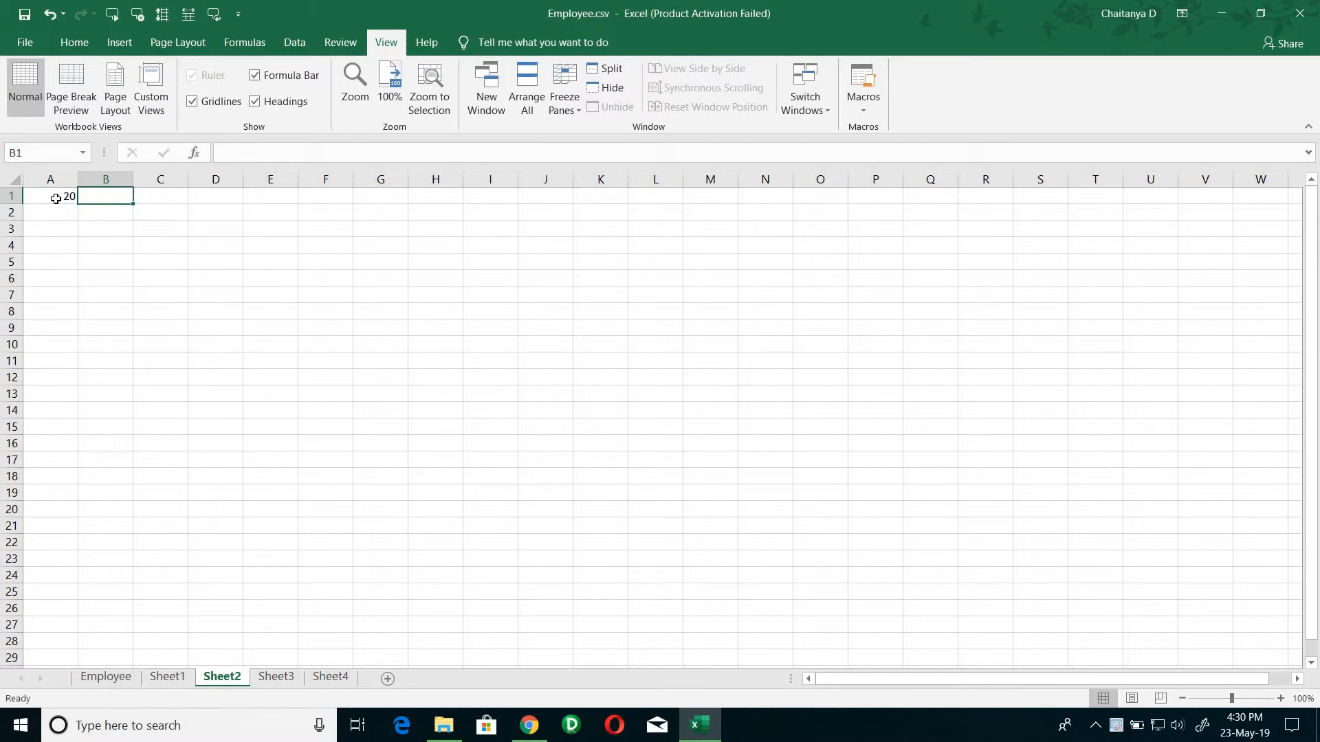
pyautogui.write('30')
pyautogui.press('Return')
# Fill A2 and B2 with 4 and 7, and A3 and B3 with 7 and 9
pyautogui.press('Left')
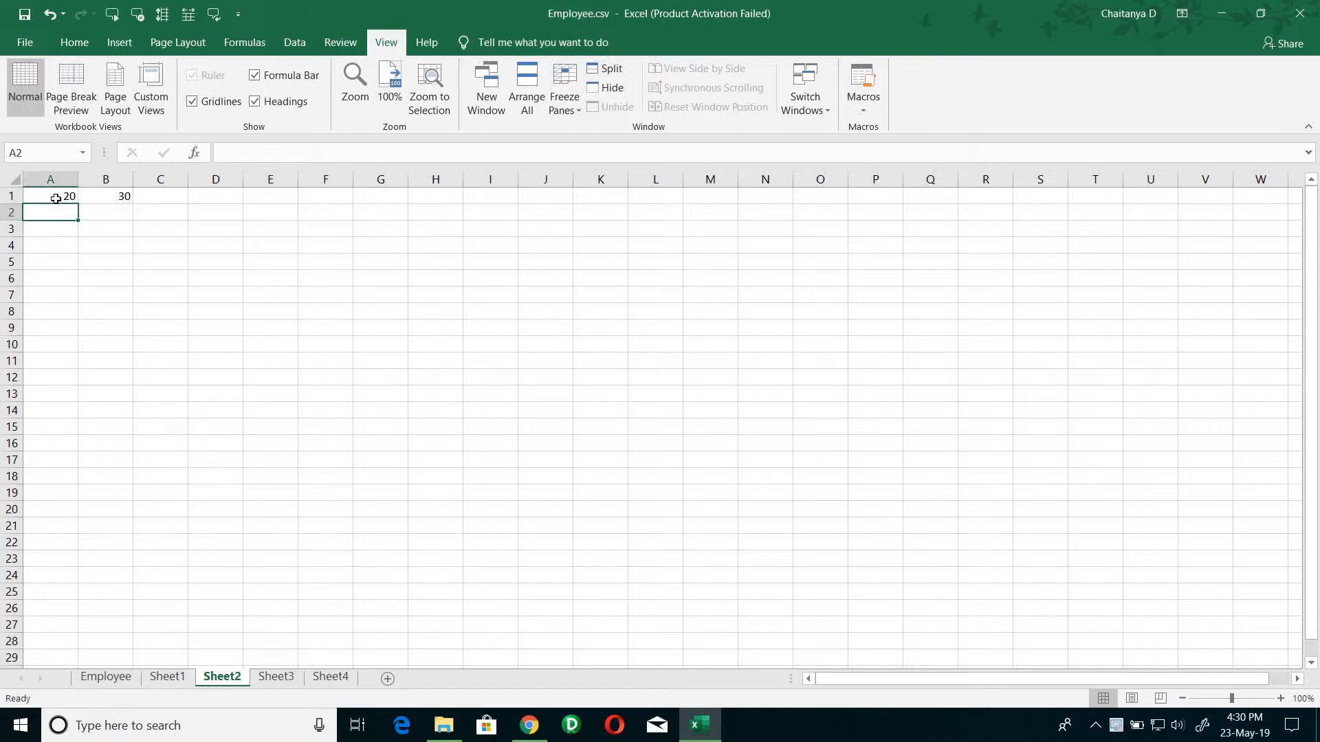
pyautogui.write('4')
pyautogui.press('Tab')
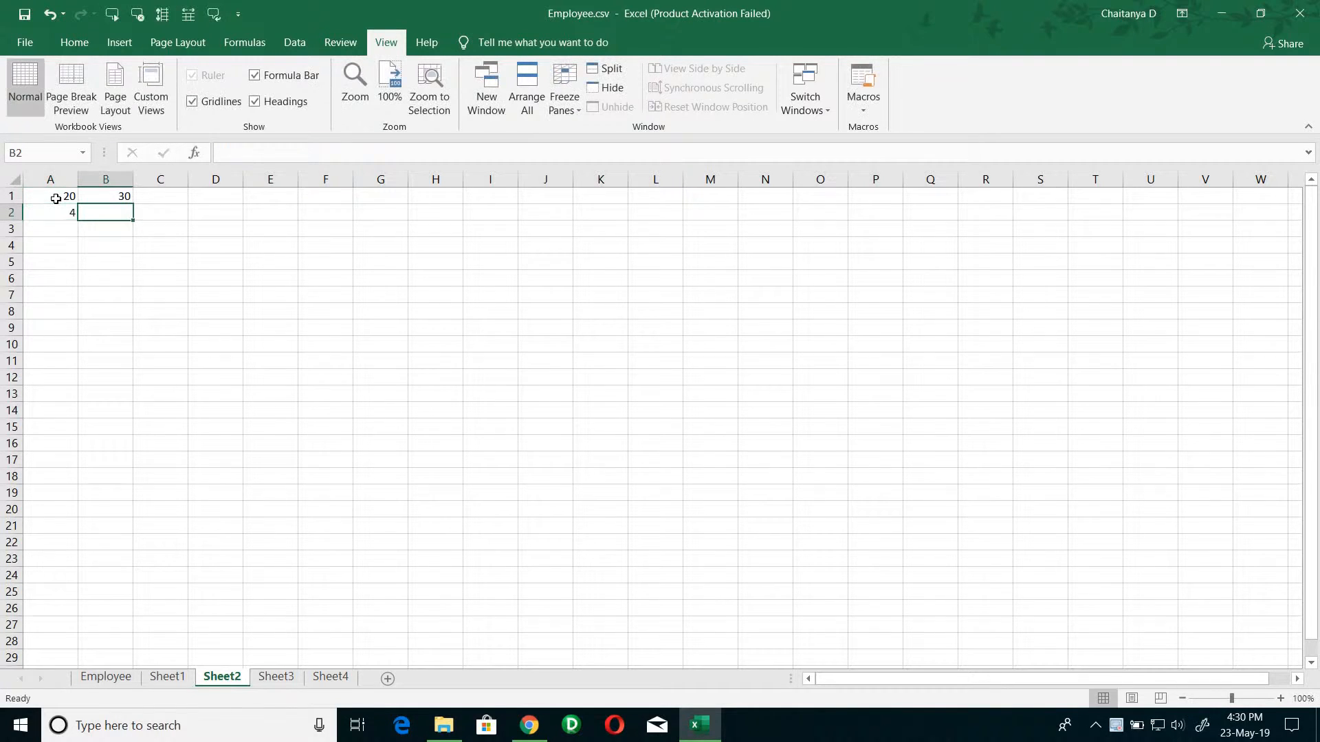
pyautogui.write('7')
pyautogui.press('Return')
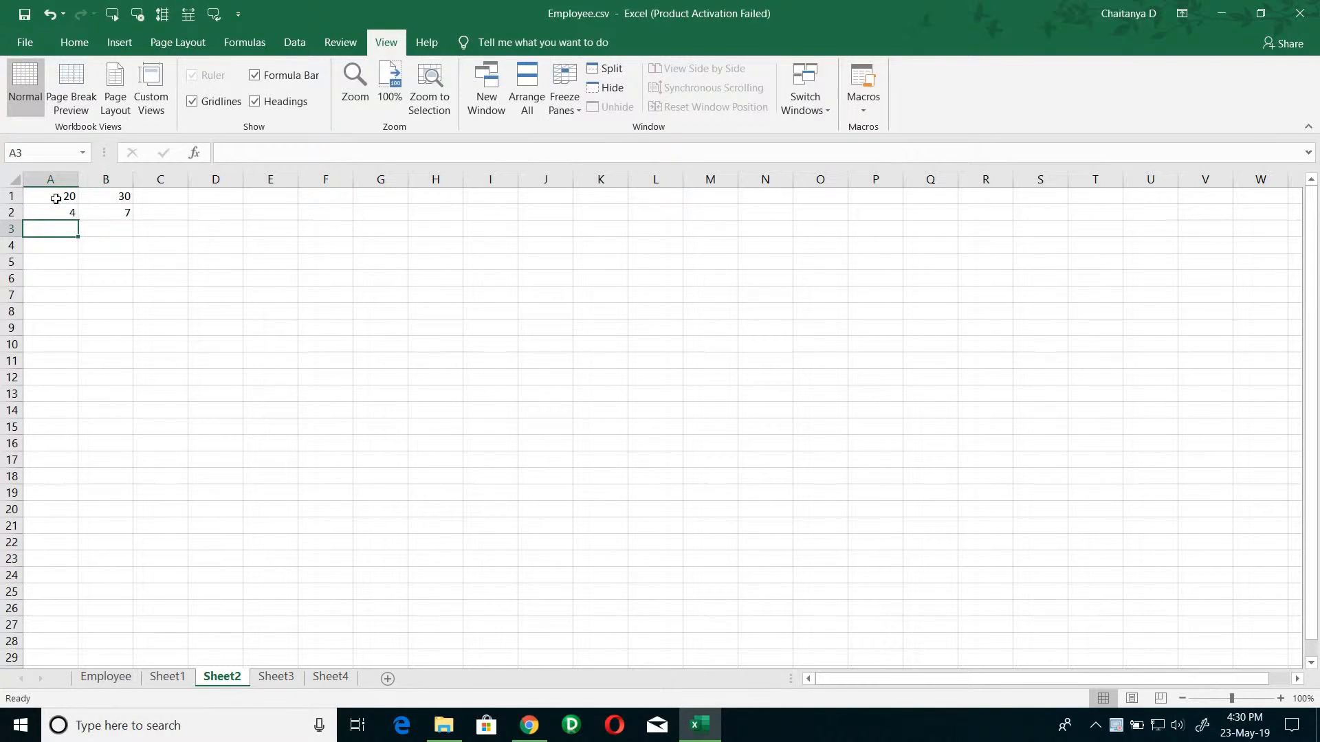
pyautogui.write('7')
pyautogui.press('Tab')
pyautogui.write('9')
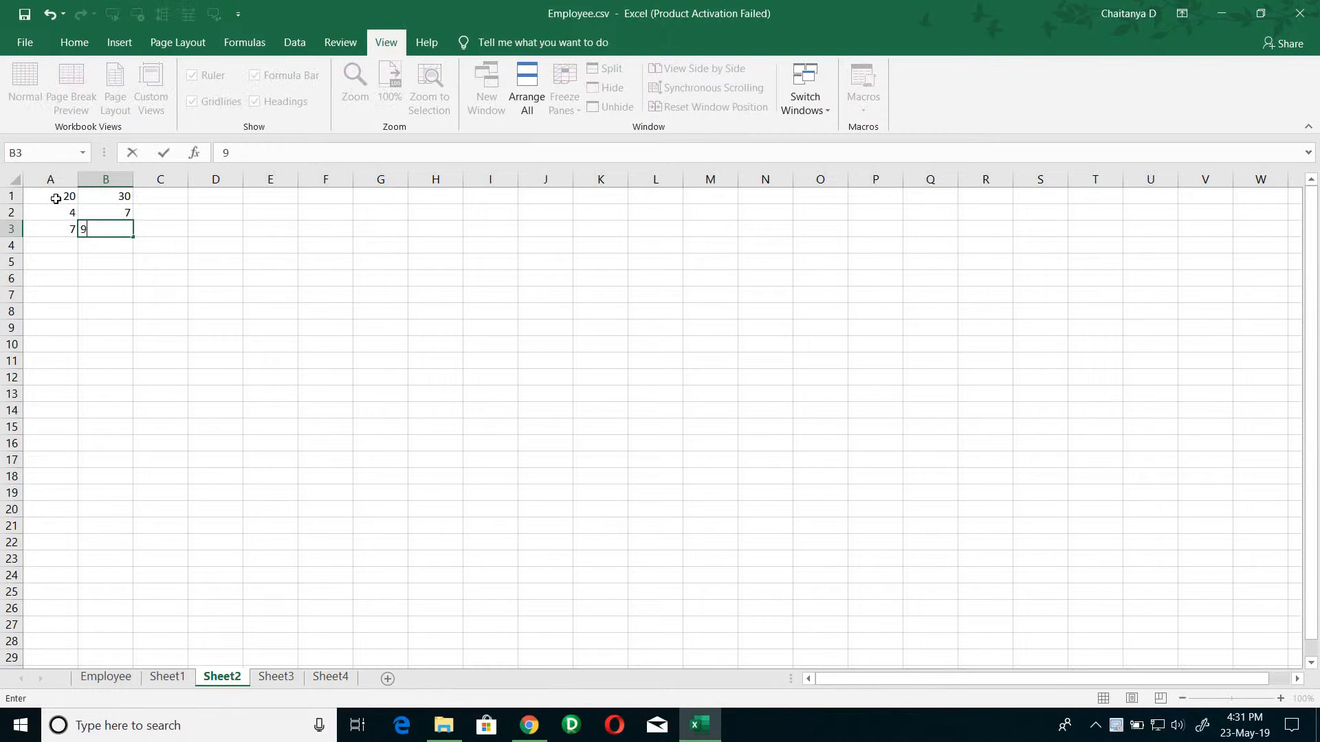
pyautogui.press('Return')
# Fill A4 and B4 with 4 and 4, and A5 and B5 with 7 and 2
pyautogui.write('4')
pyautogui.press('Tab')
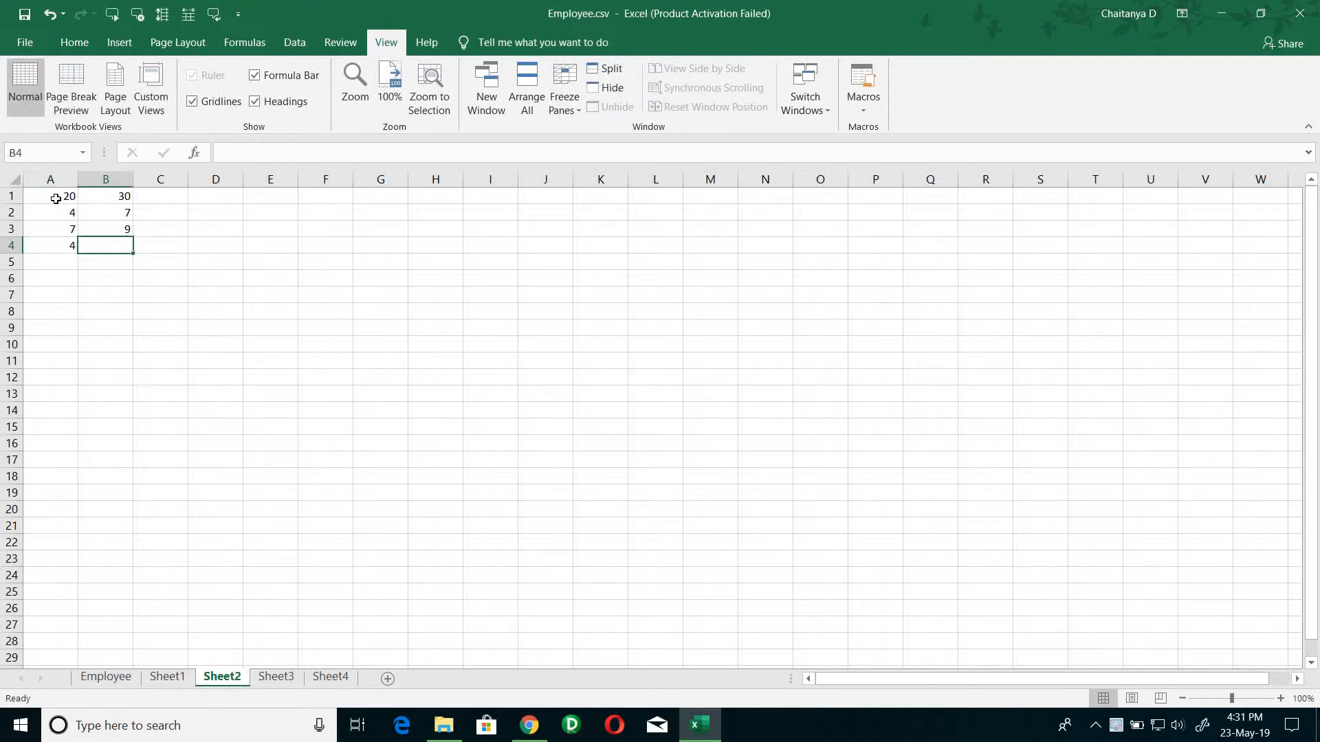
pyautogui.write('4')
pyautogui.press('Tab')
pyautogui.press('Down')
pyautogui.press('Left')
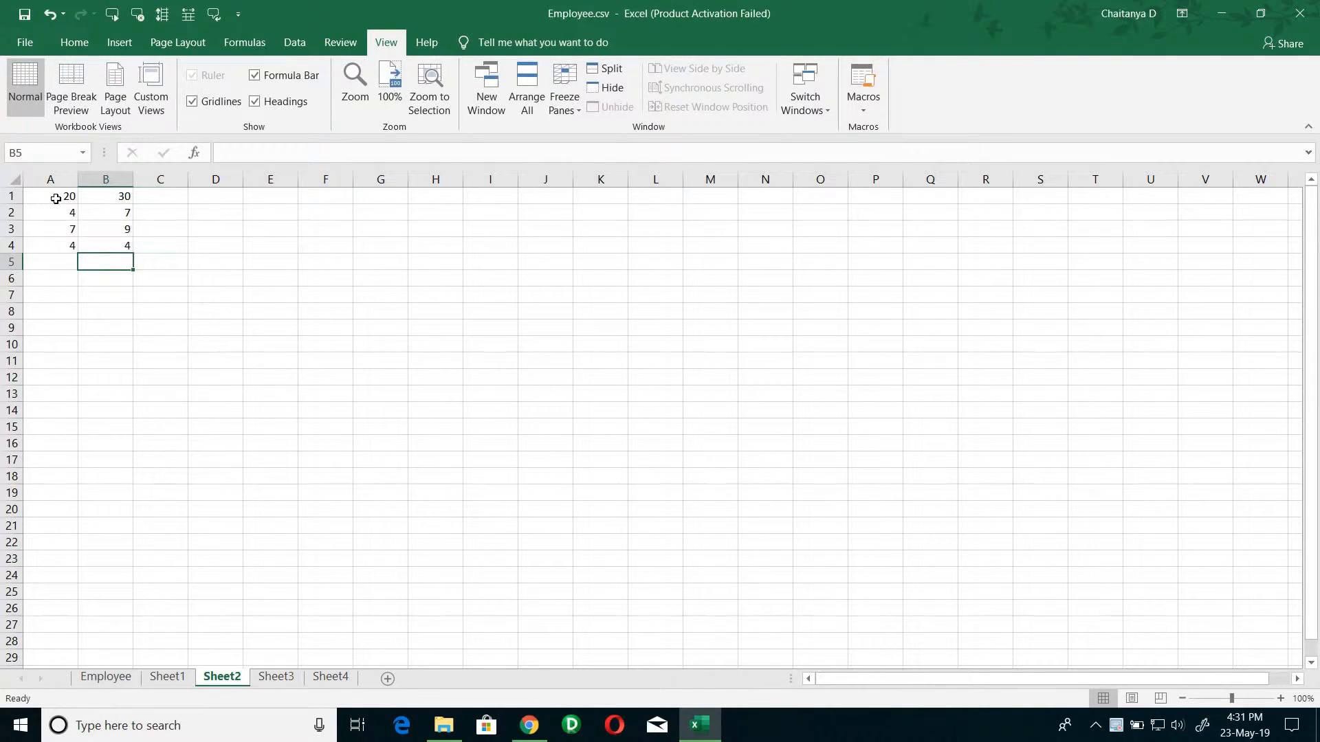
pyautogui.press('Left')
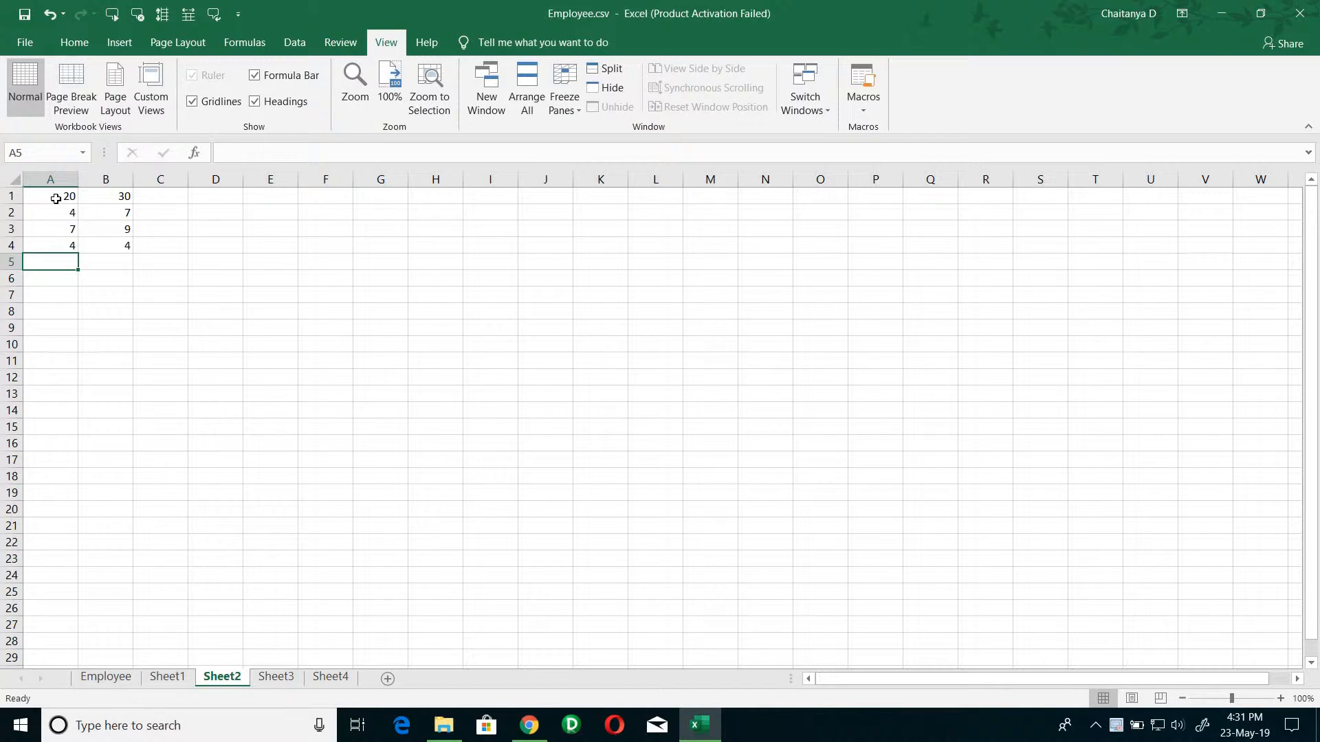
pyautogui.write('7')
pyautogui.press('Tab')
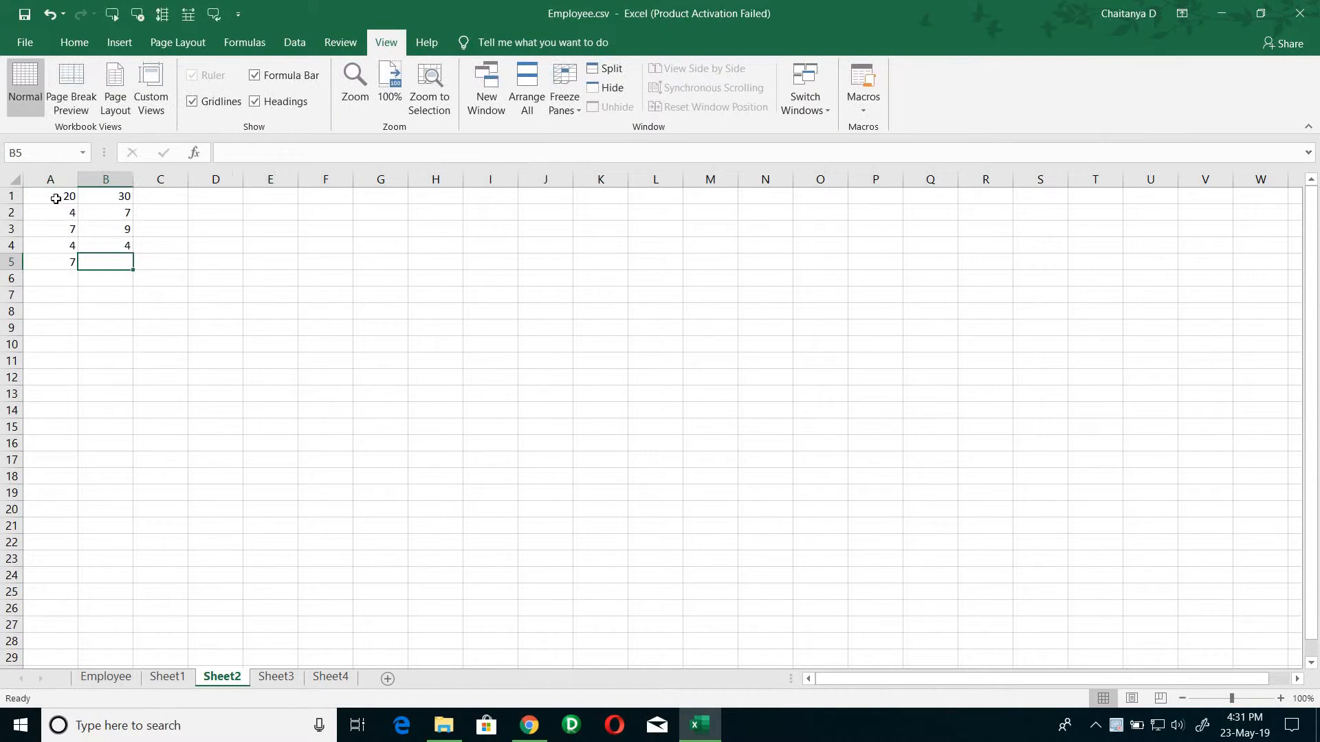
pyautogui.write('2')
pyautogui.press('Tab')
pyautogui.press('Up')
pyautogui.press('Up')
pyautogui.press('Up')
pyautogui.press('Up')
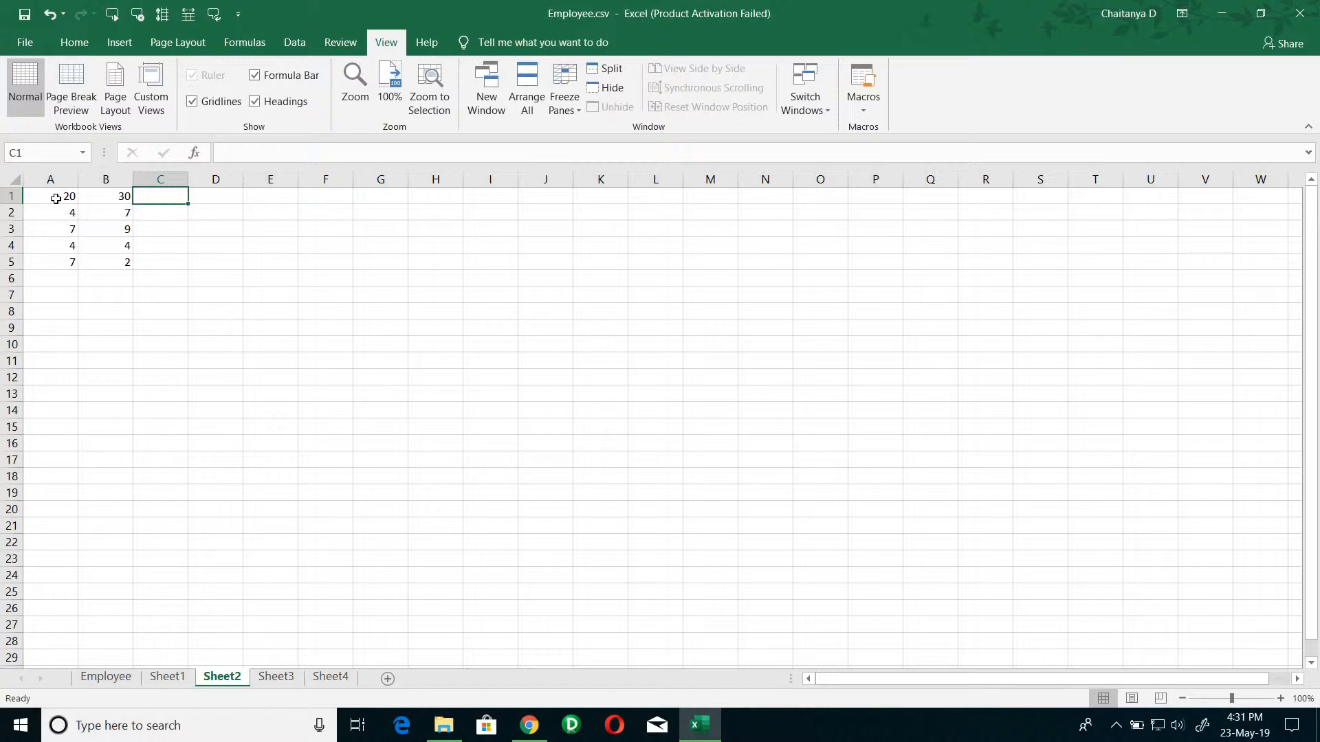
pyautogui.click(55, 199)
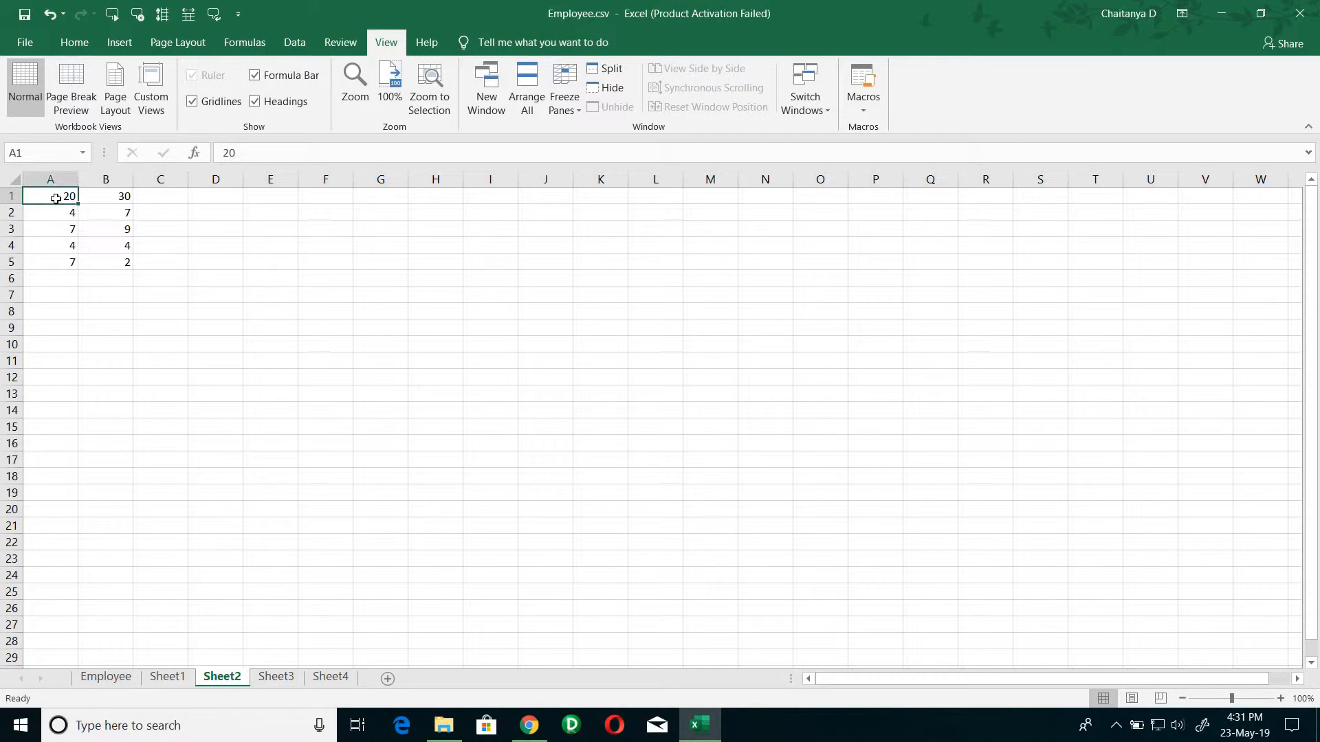
pyautogui.click(121, 197)
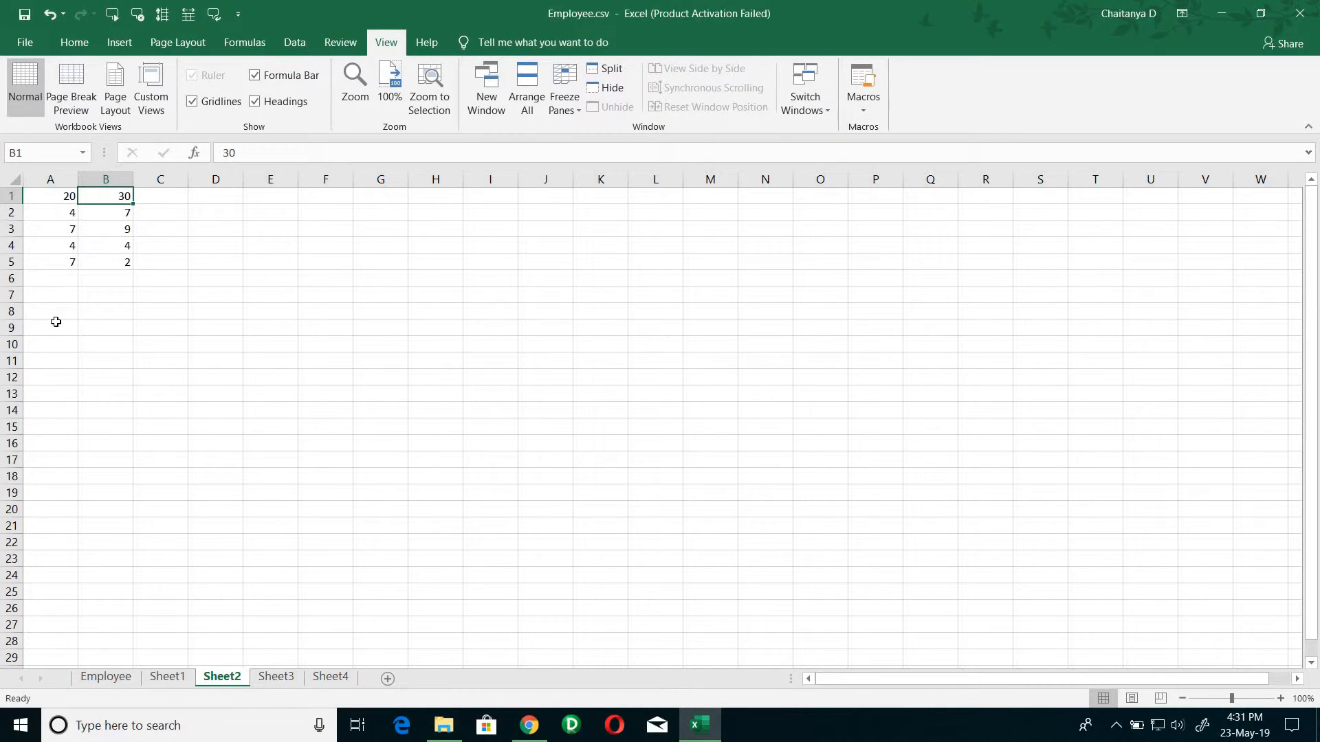
pyautogui.click(54, 324)
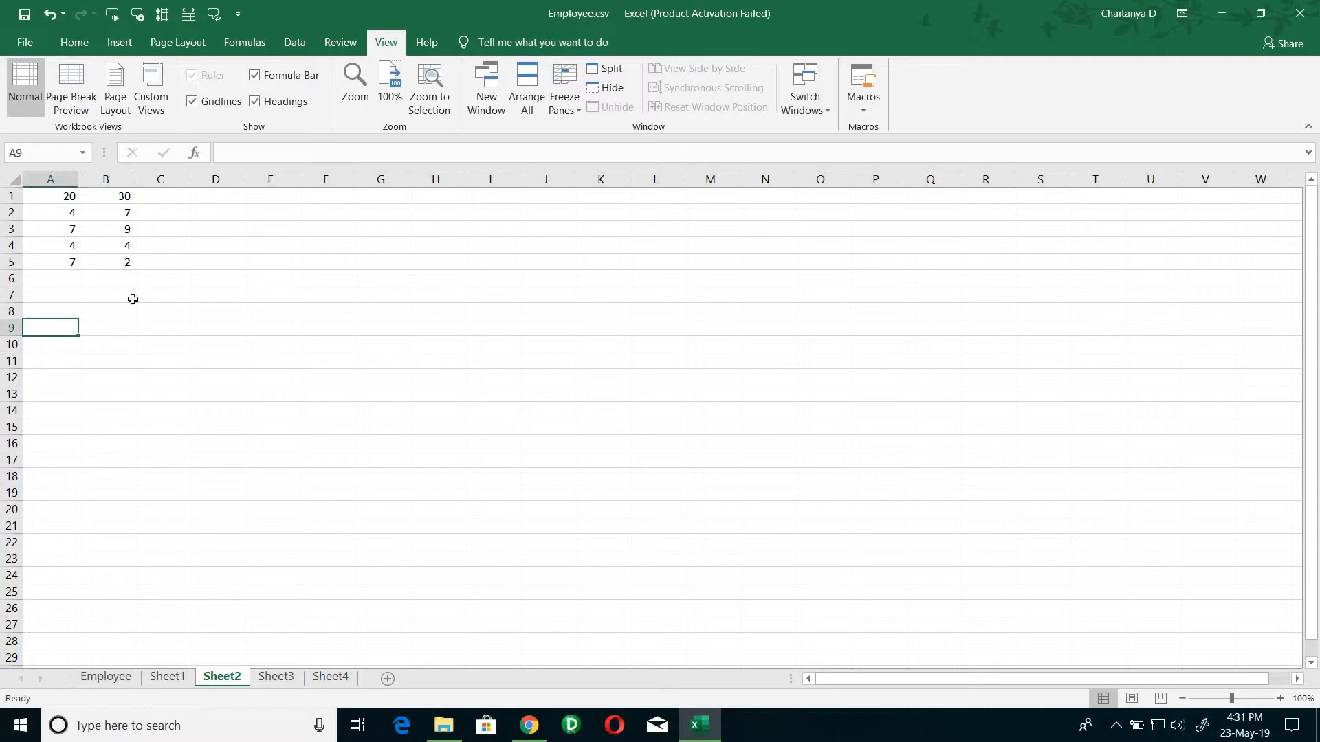
# Insert an empty column before column A, ahead of the two number columns
pyautogui.click(46, 175)
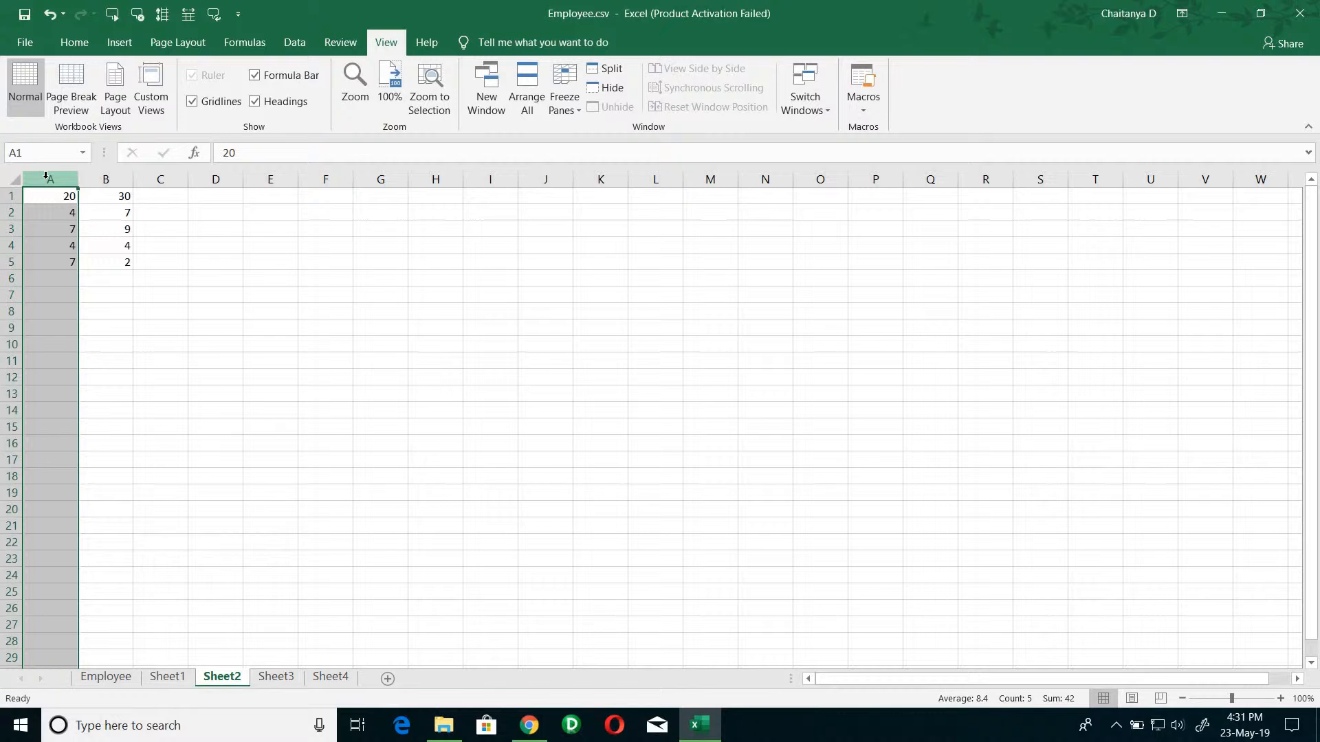
pyautogui.rightClick(46, 175)
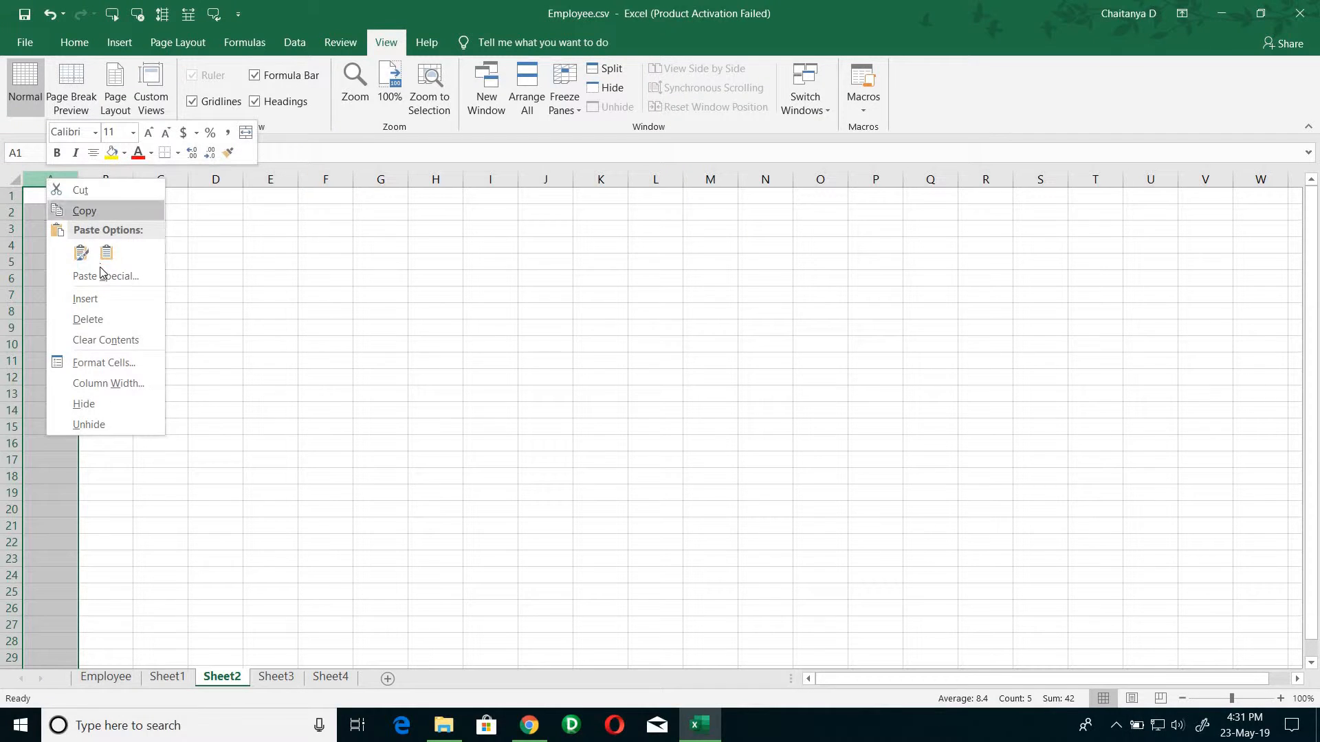
pyautogui.click(90, 297)
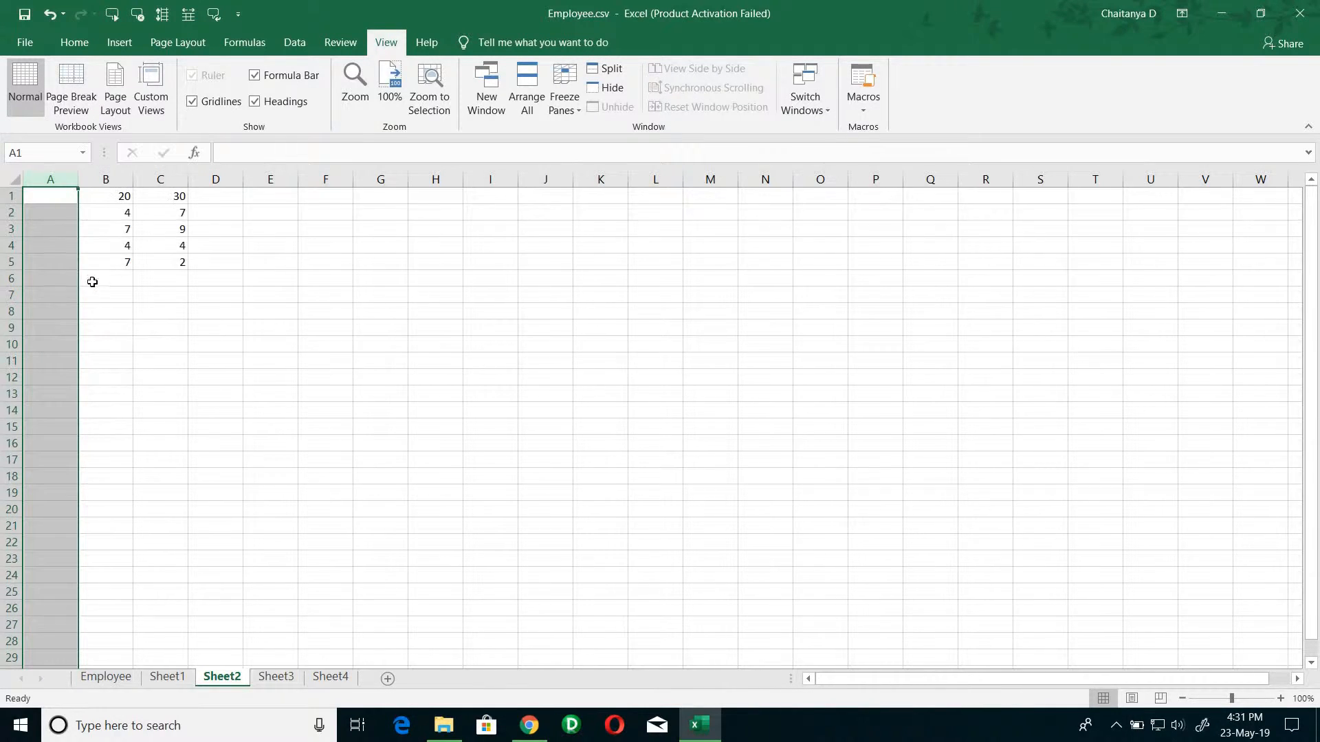
pyautogui.click(58, 200)
pyautogui.click(57, 200)
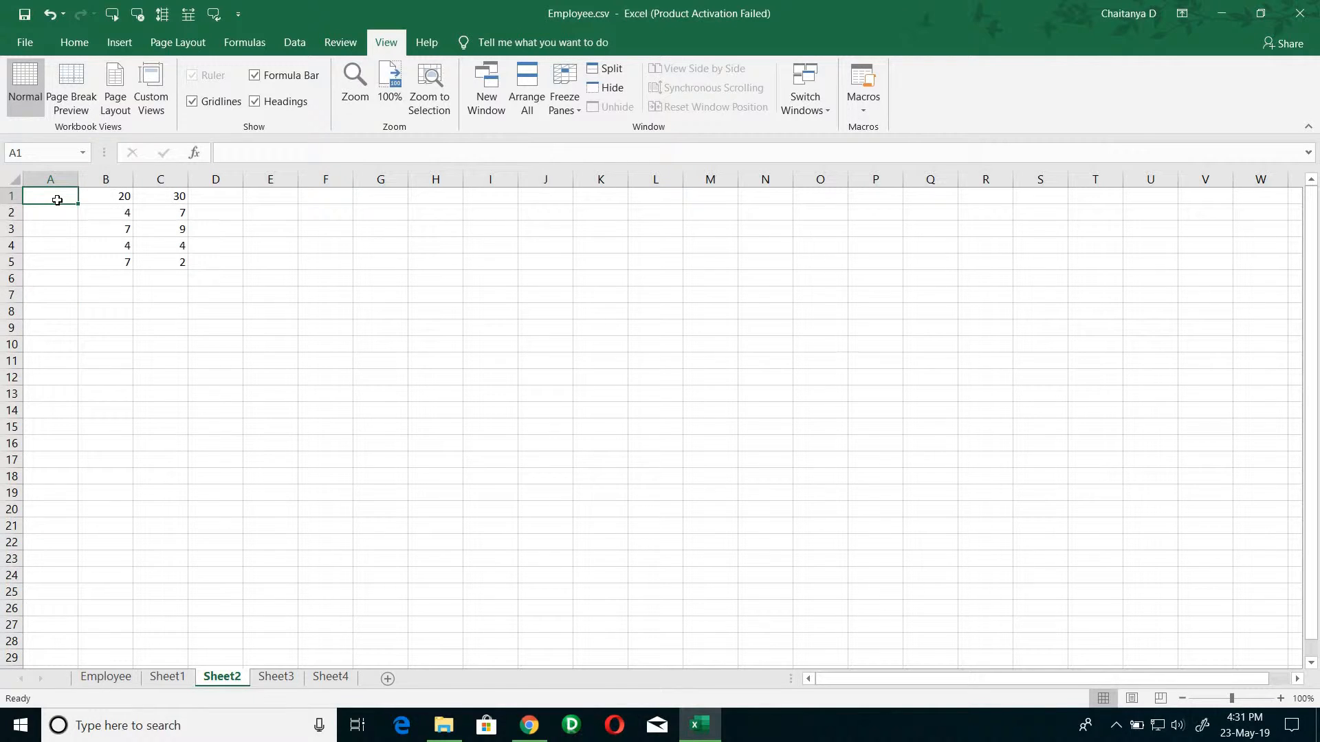
pyautogui.write('=')
pyautogui.press('Down')
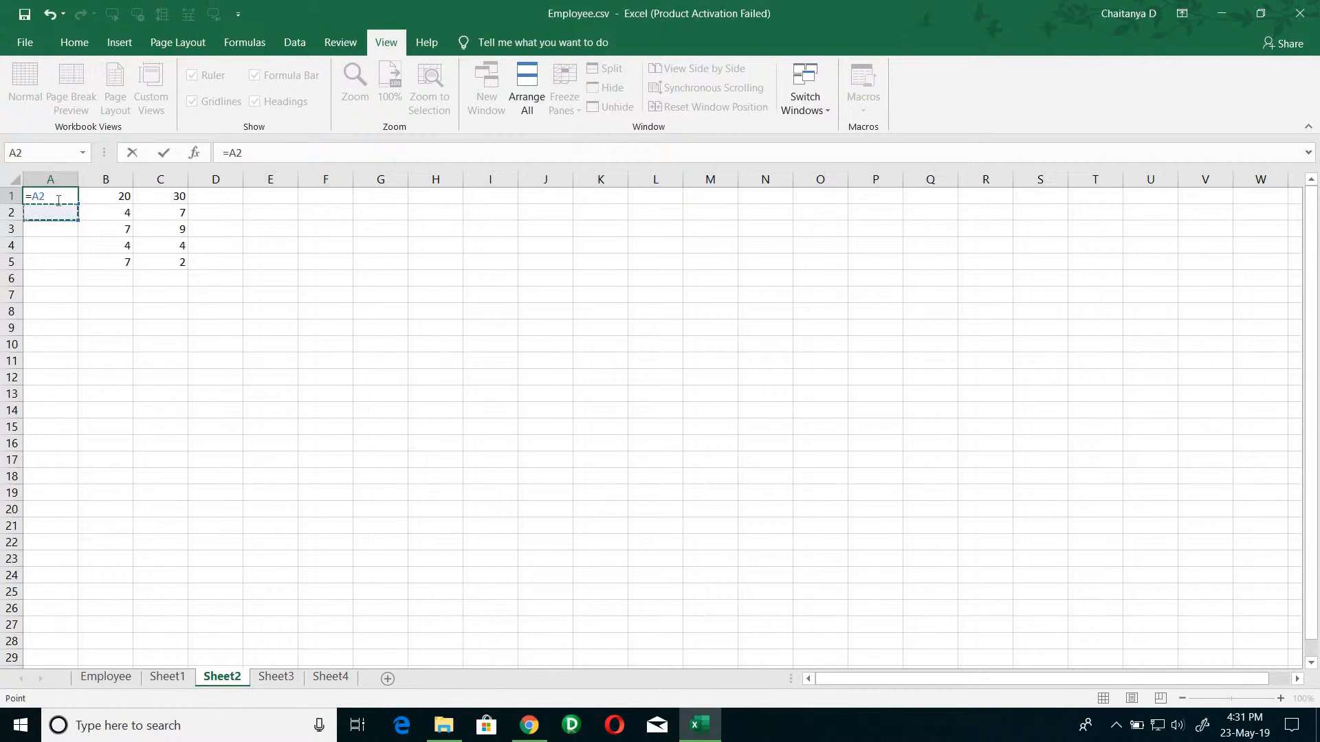
pyautogui.press('Return')
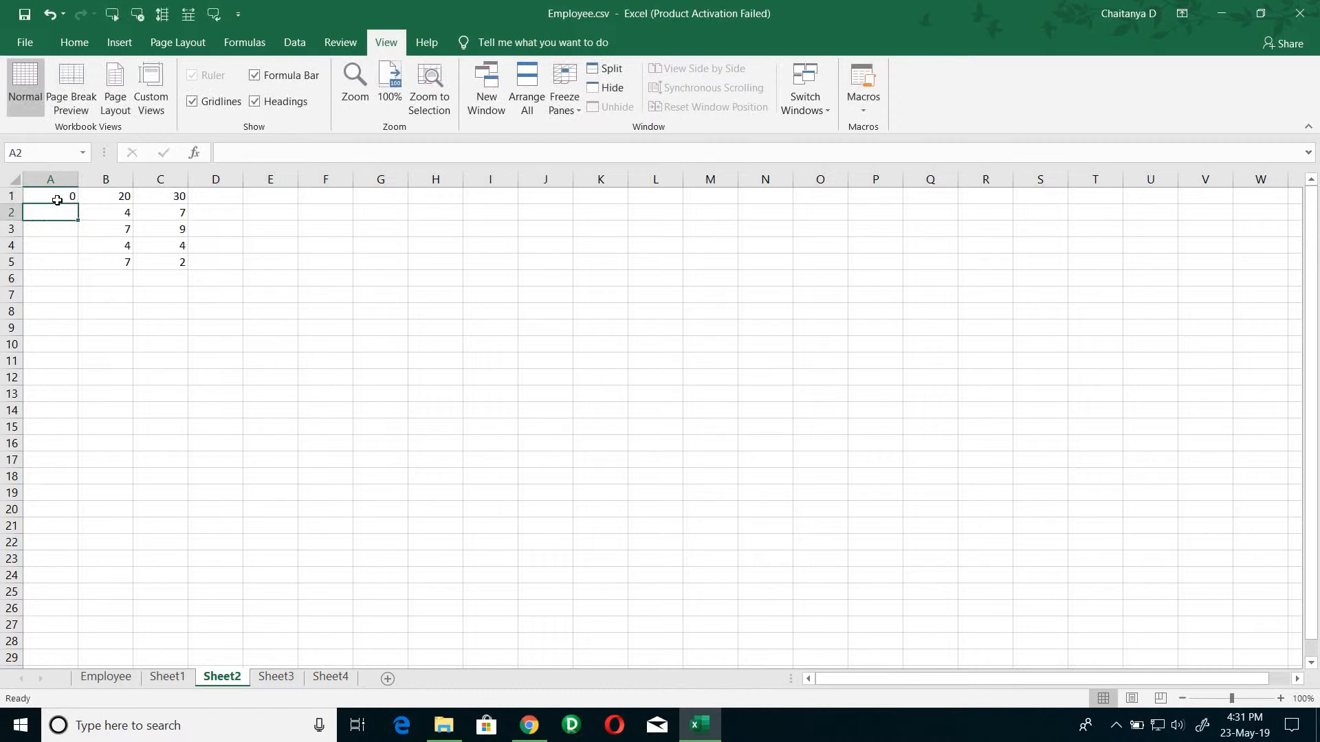
# Enter the operator labels = in cell A1 and <> in cell A2
pyautogui.click(57, 200)
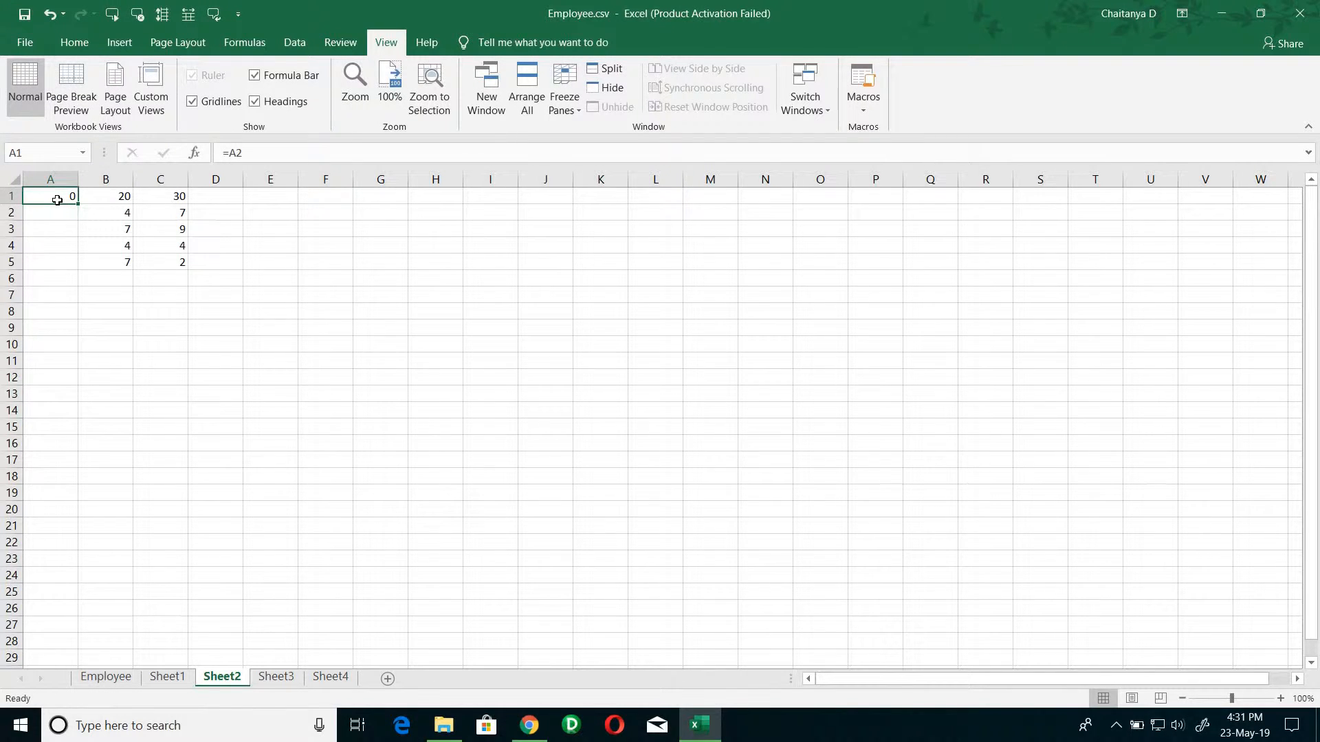
pyautogui.write('=')
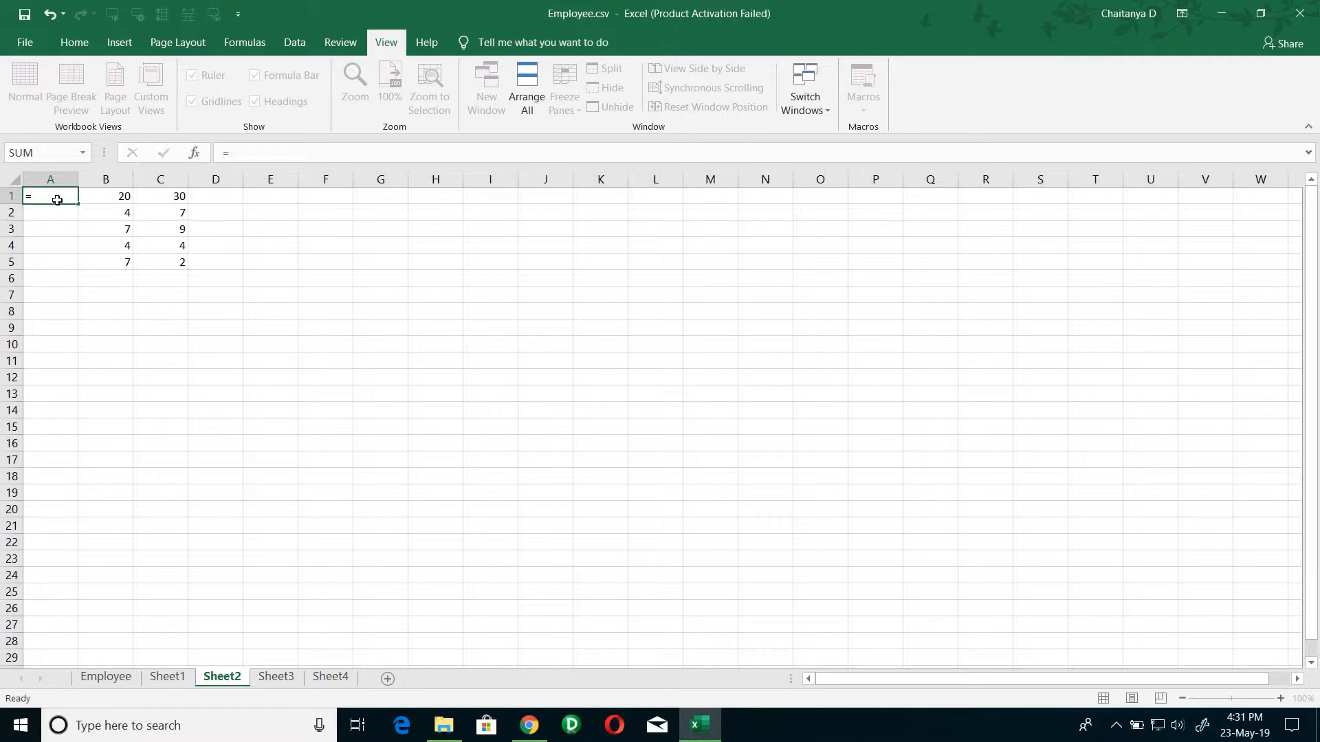
pyautogui.press('Tab')
pyautogui.press('Return')
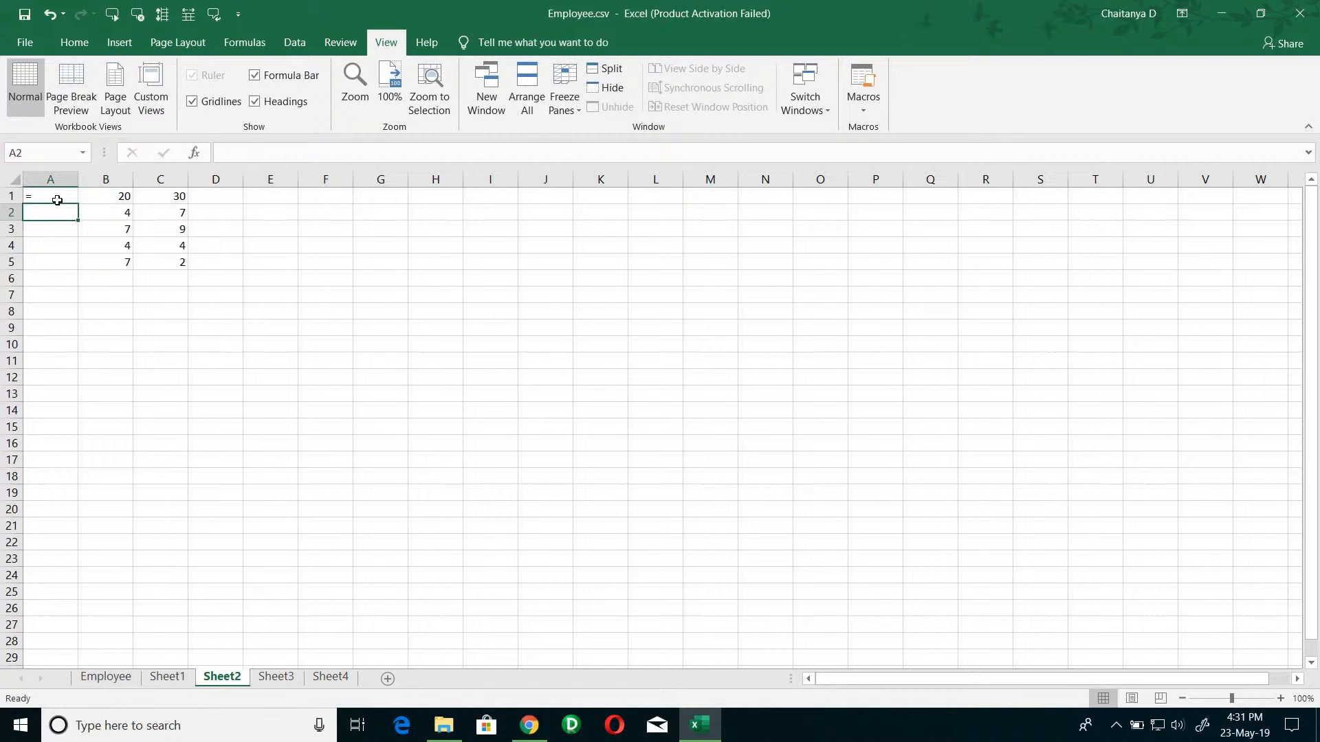
pyautogui.write('<>')
pyautogui.press('Tab')
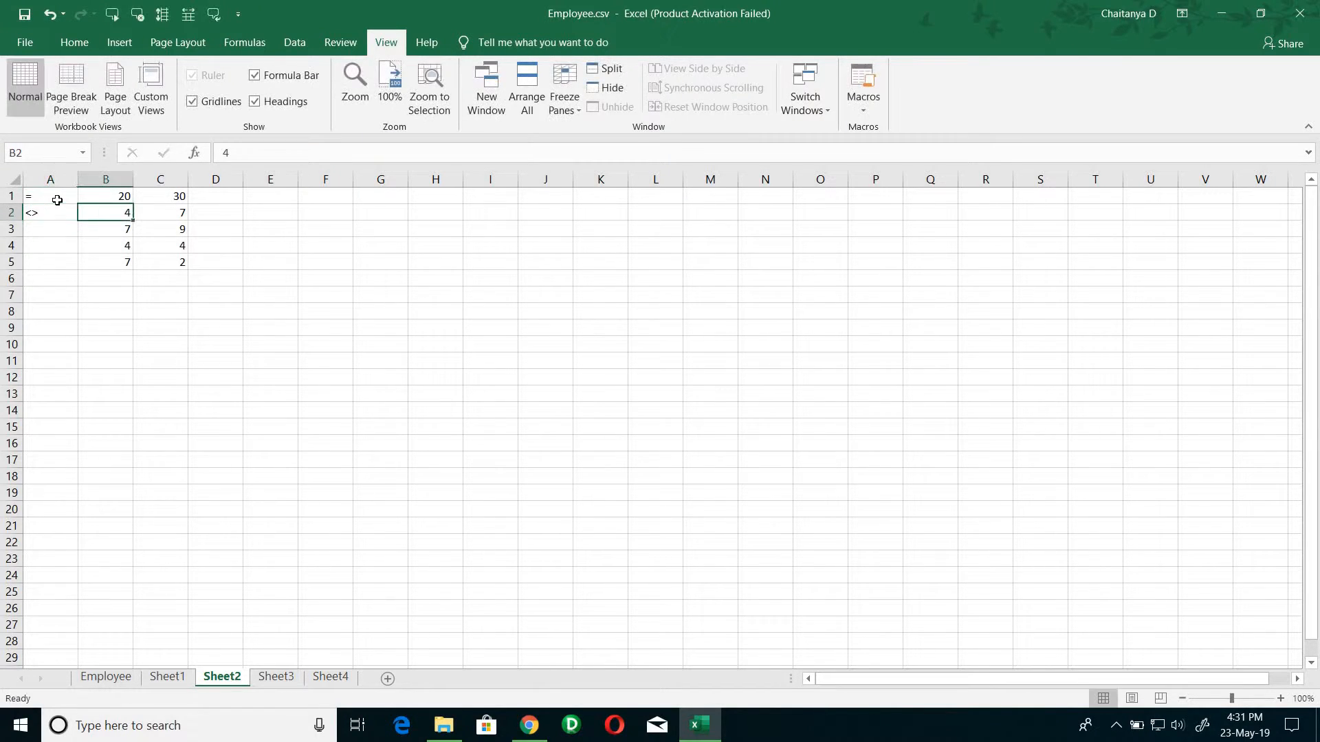
pyautogui.press('Return')
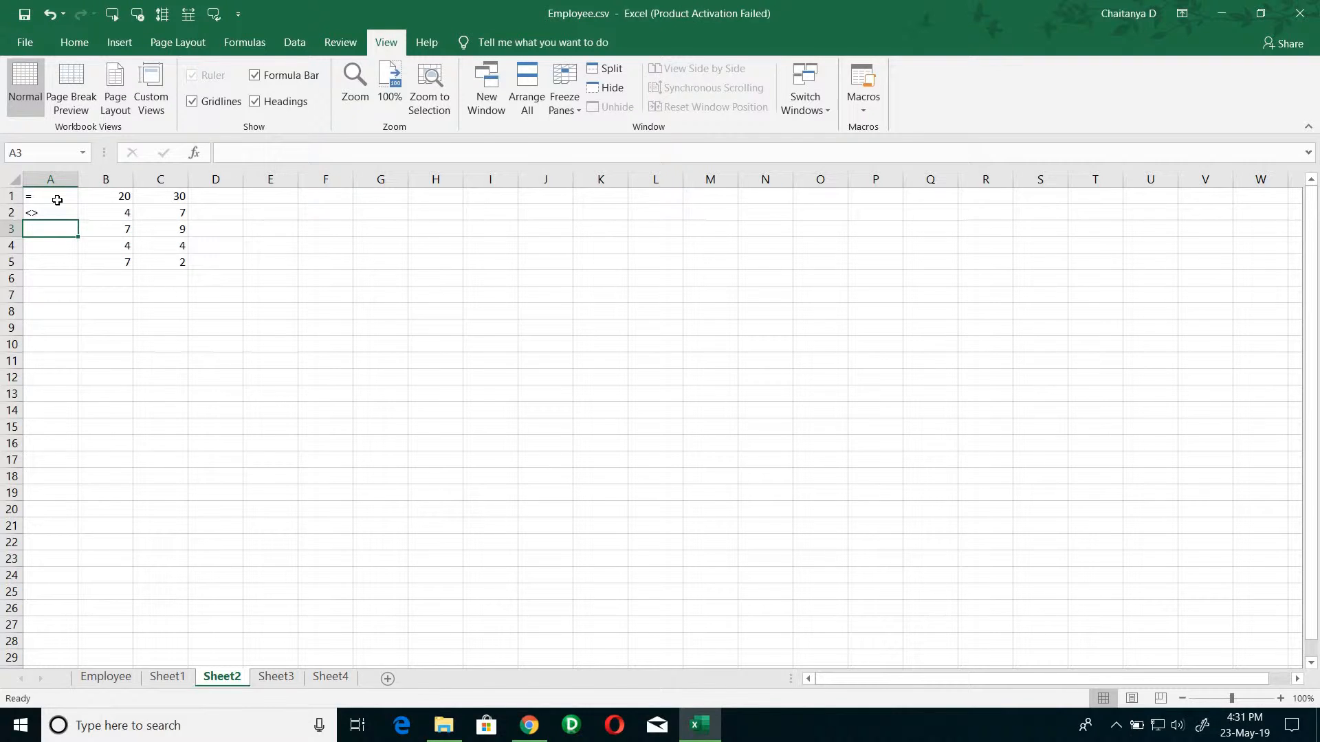
# Enter the operator labels >= in cell A3 and <= in cell A4
pyautogui.write('>=')
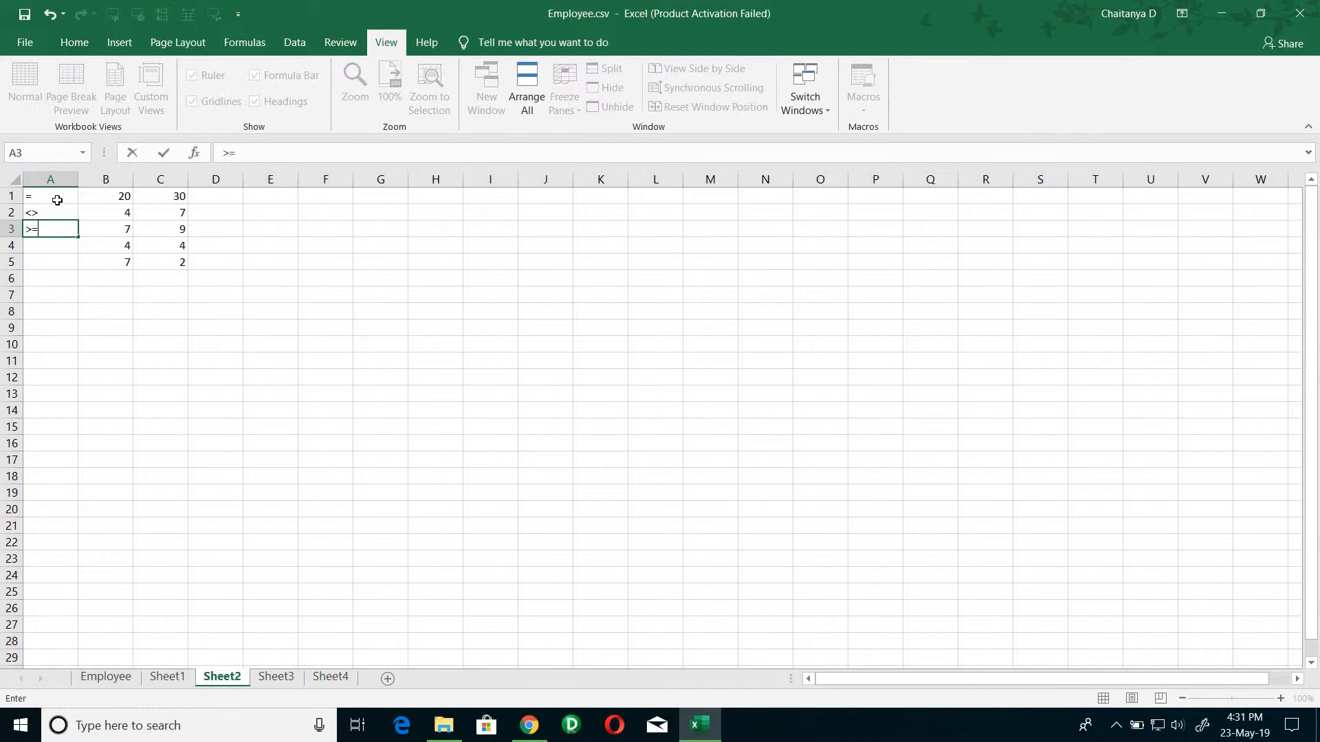
pyautogui.press('Tab')
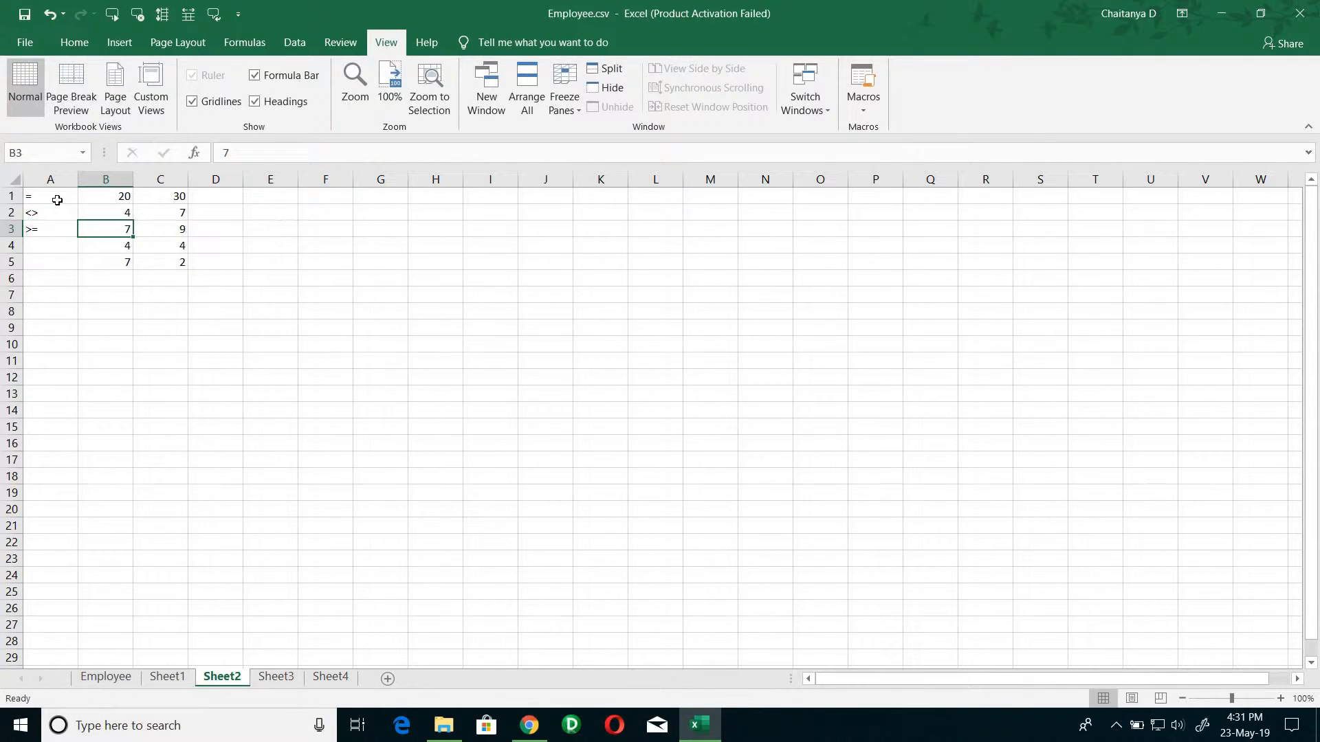
pyautogui.press('Return')
pyautogui.write('<=')
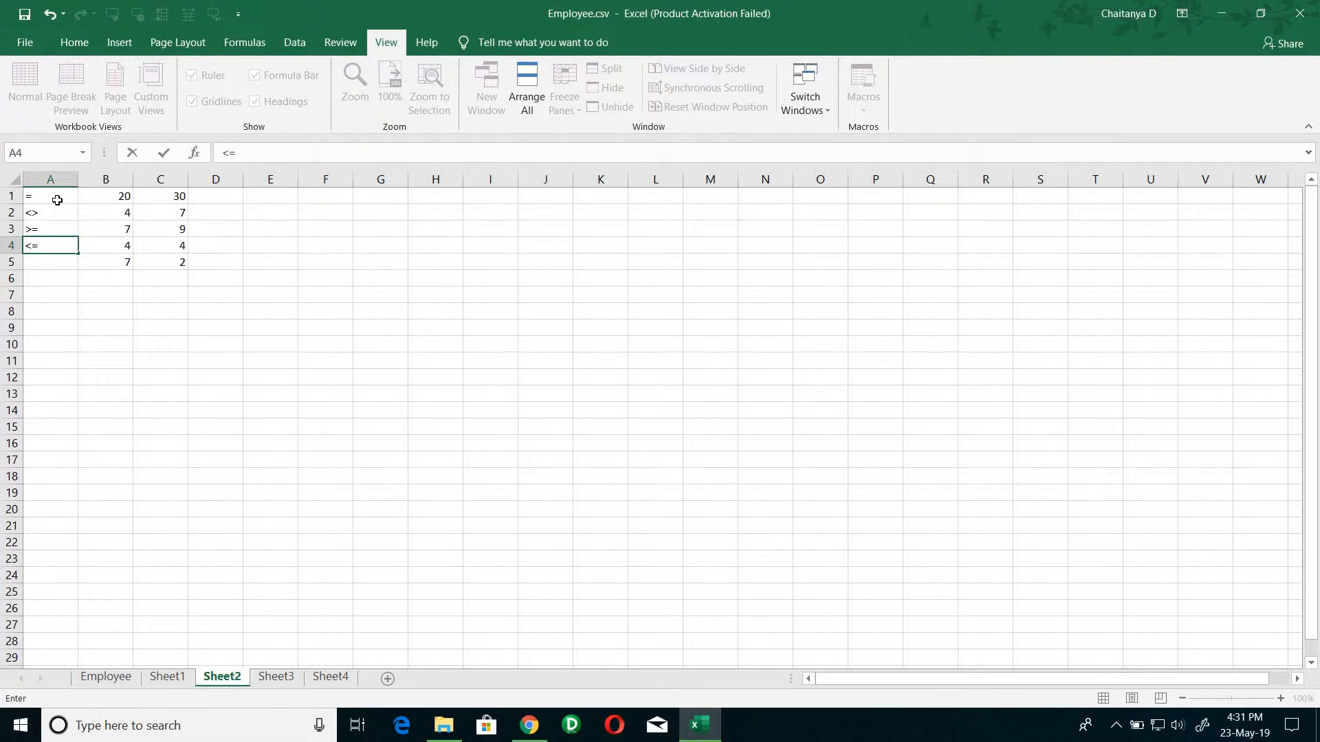
pyautogui.press('Tab')
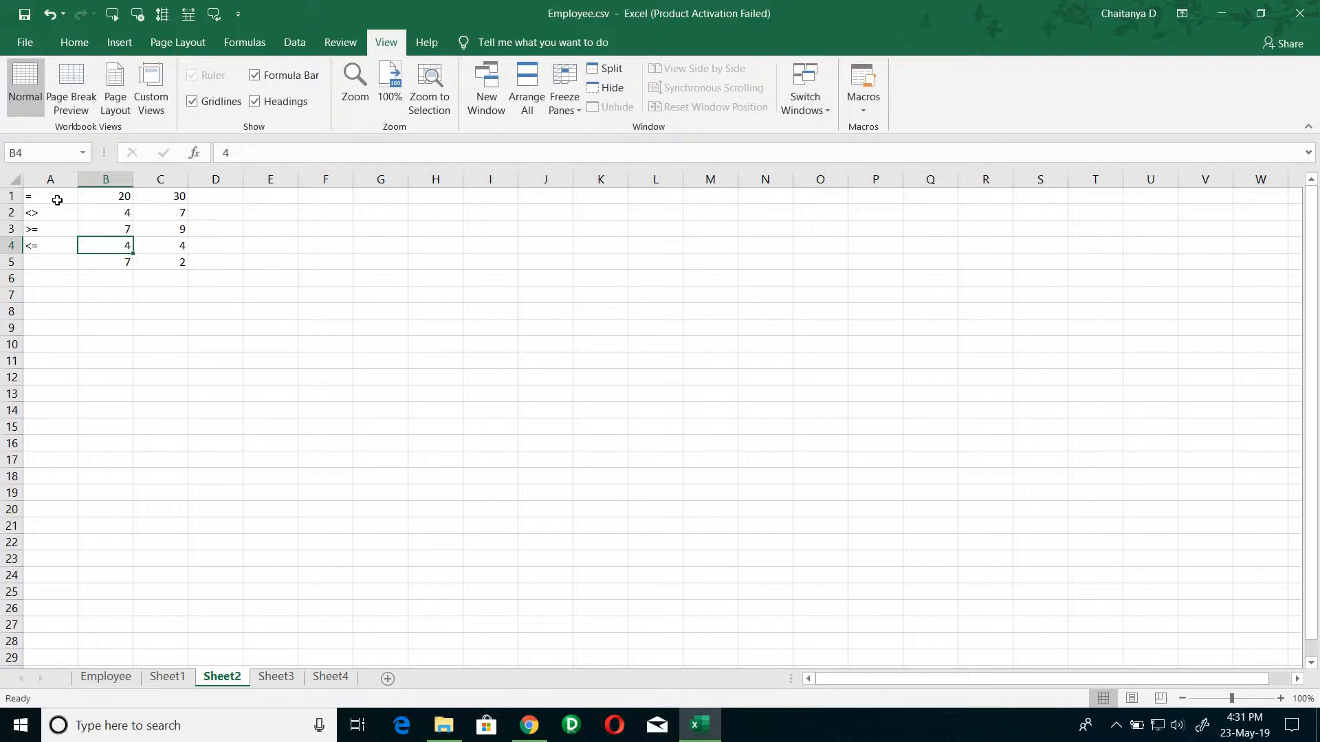
# Enter the operator labels > in cell A5 and < in cell A6
pyautogui.press('Left')
pyautogui.press('Down')
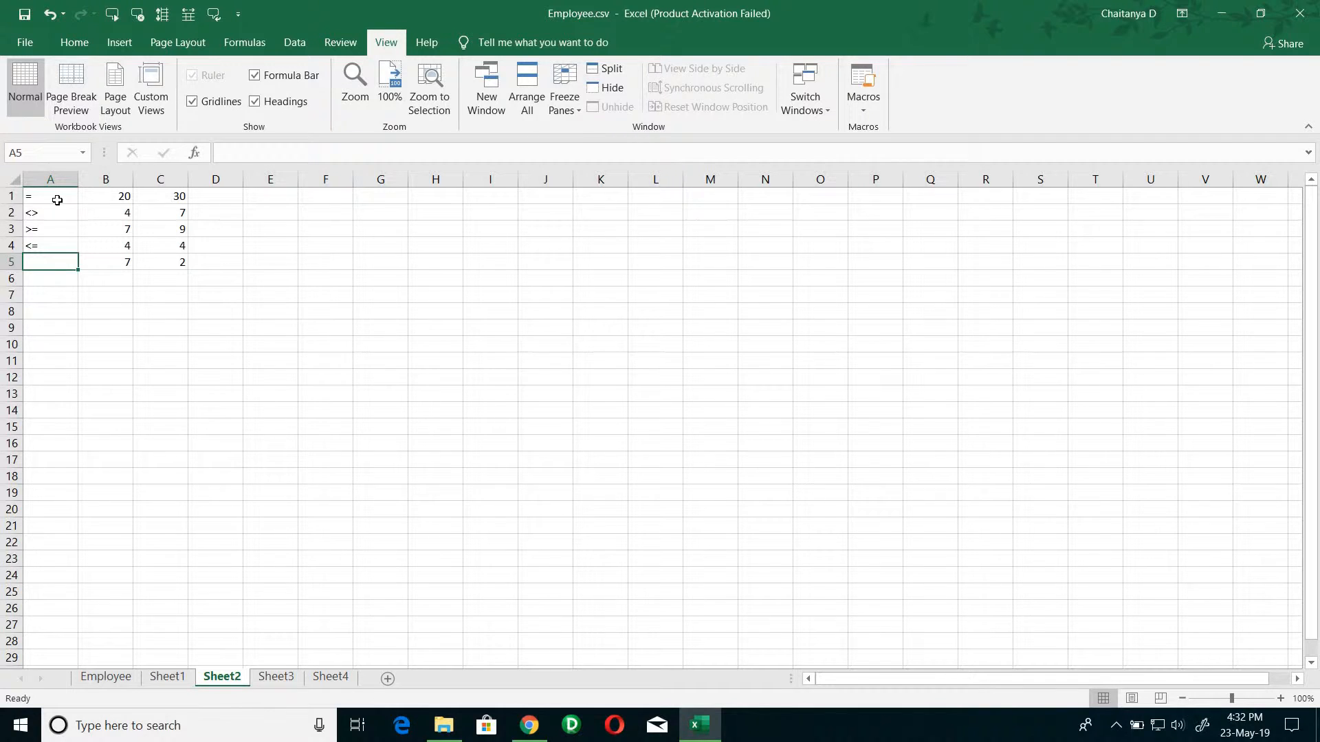
pyautogui.write('>')
pyautogui.press('Return')
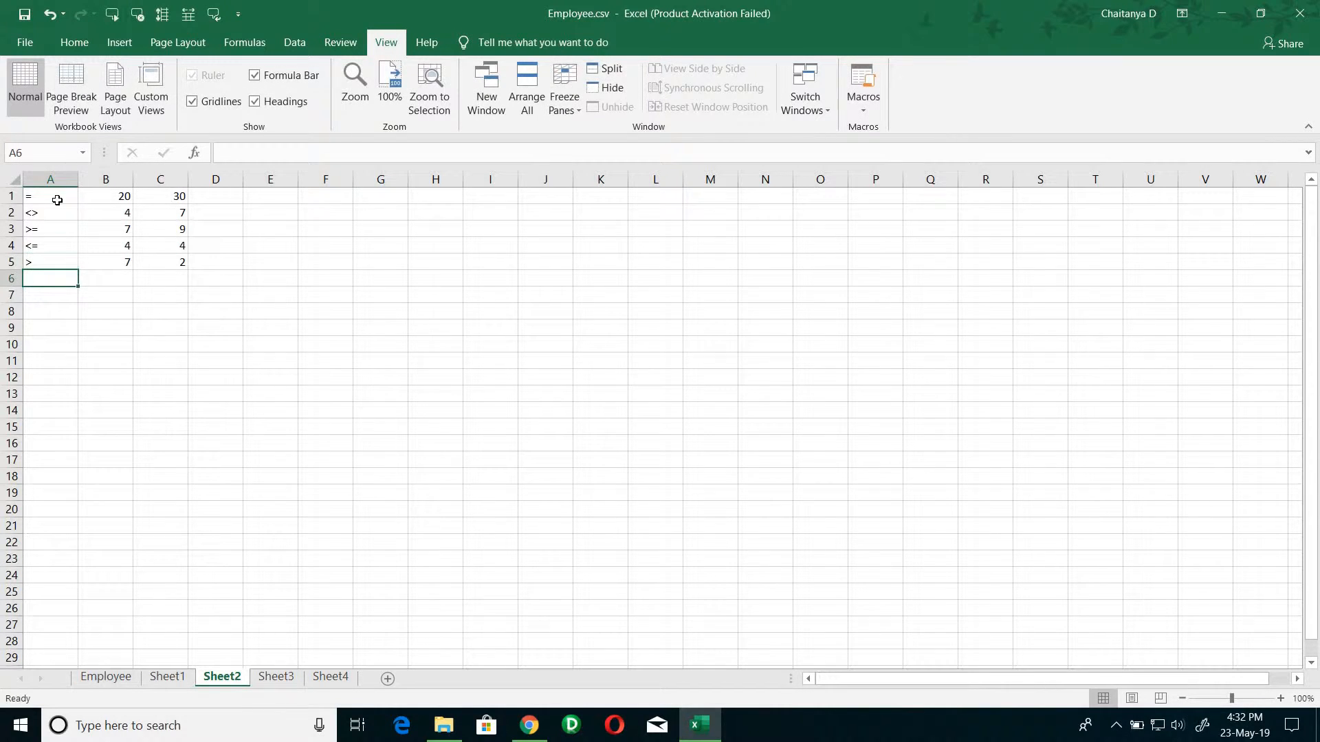
pyautogui.write('<')
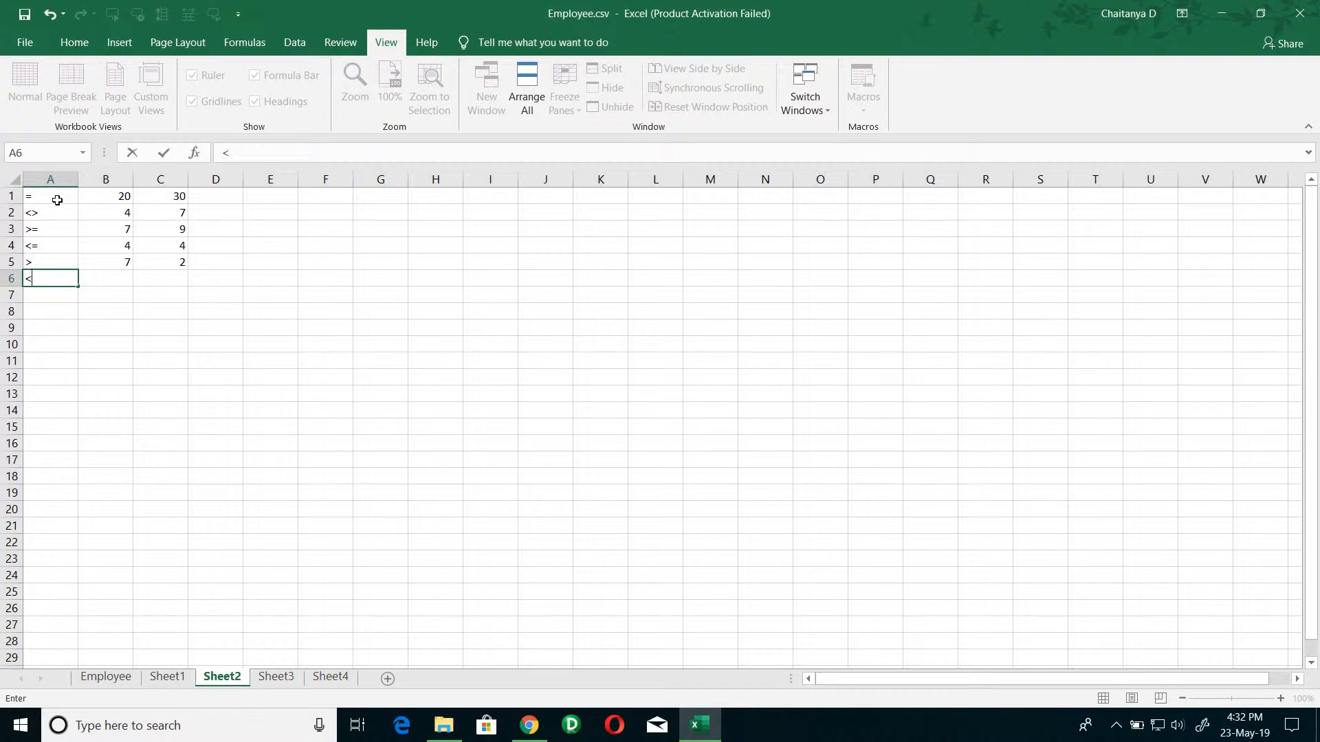
pyautogui.press('Tab')
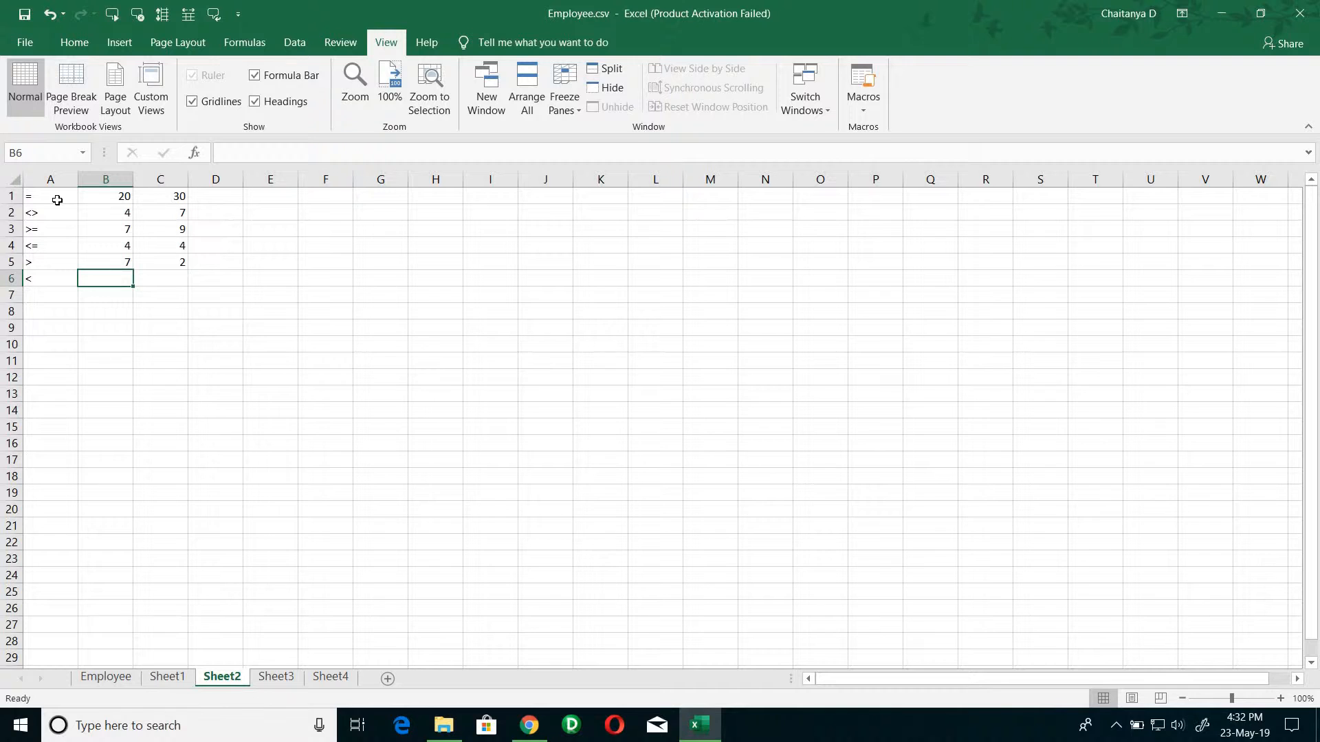
# Complete the < row by entering 4 in cell B6 and 6 in cell C6
pyautogui.write('4')
pyautogui.press('Tab')
pyautogui.write('6')
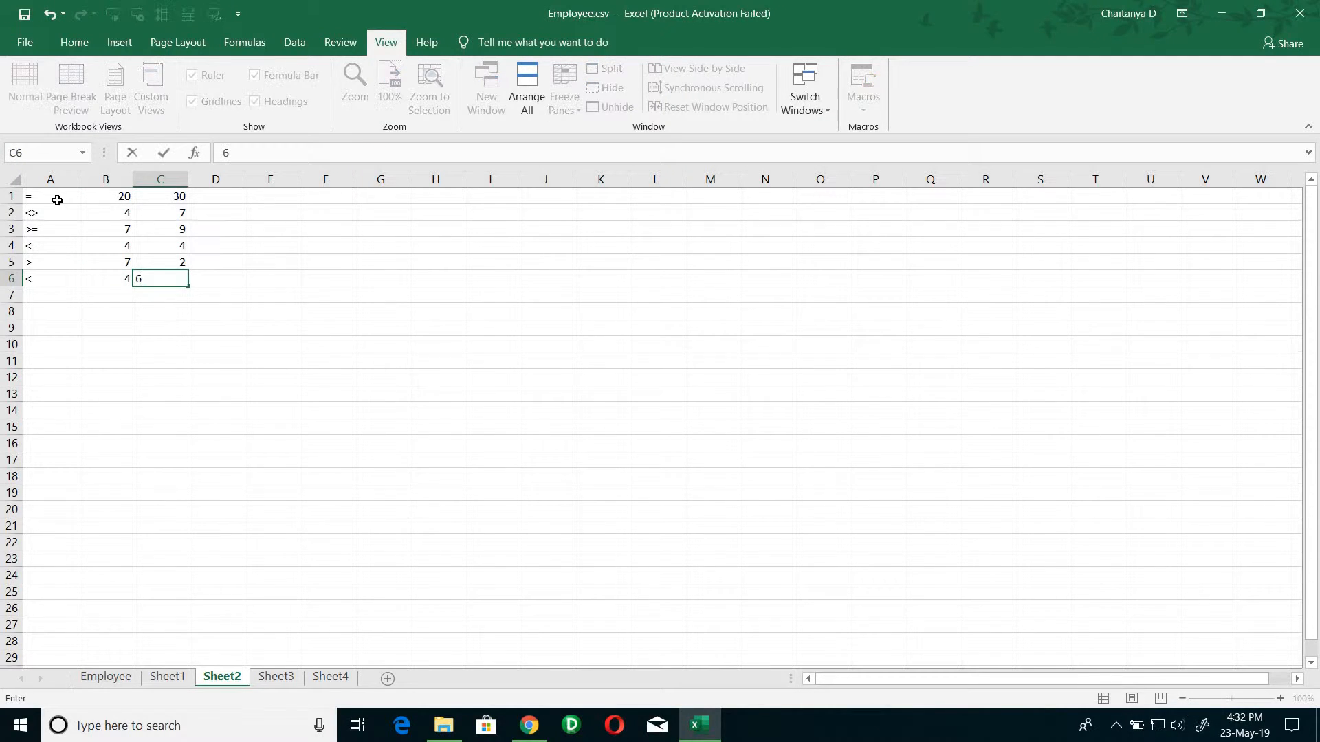
pyautogui.press('Tab')
pyautogui.press('Up')
pyautogui.press('Up')
pyautogui.press('Up')
pyautogui.press('Up')
pyautogui.press('Up')
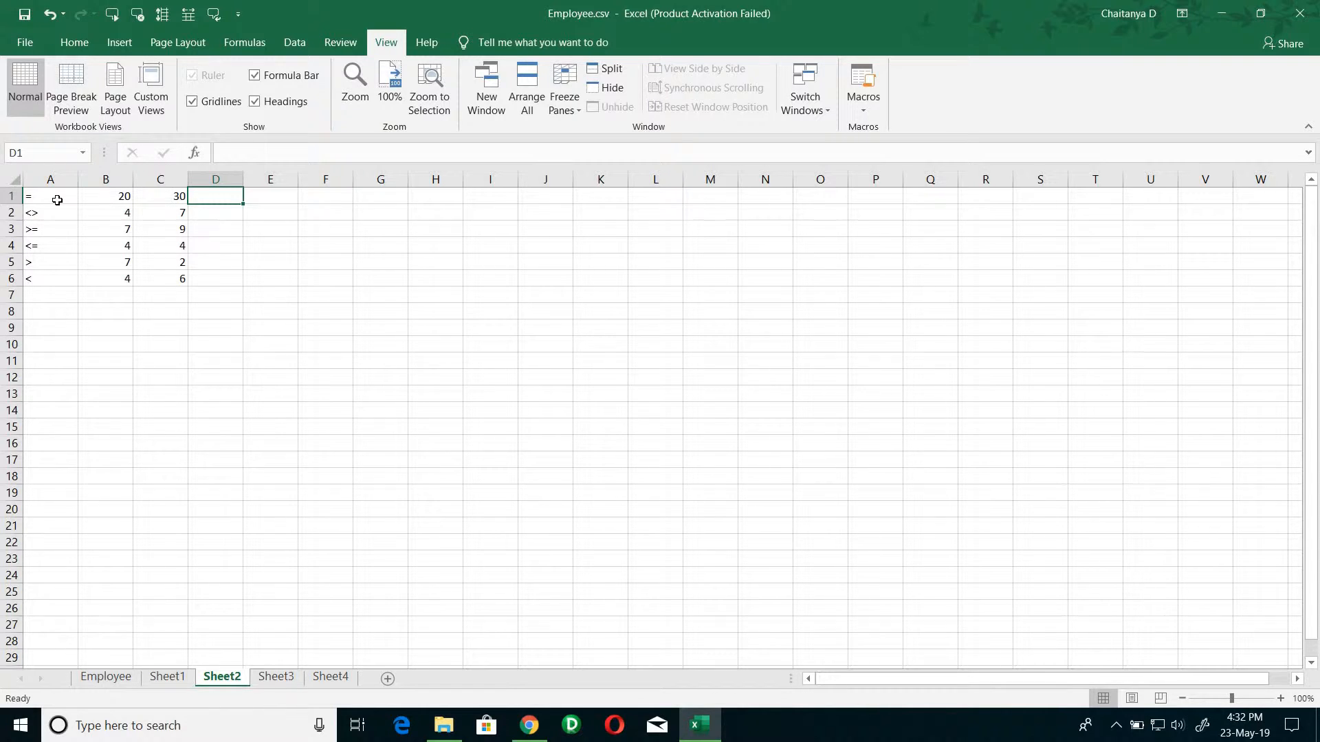
pyautogui.click(116, 201)
pyautogui.click(173, 199)
pyautogui.click(117, 198)
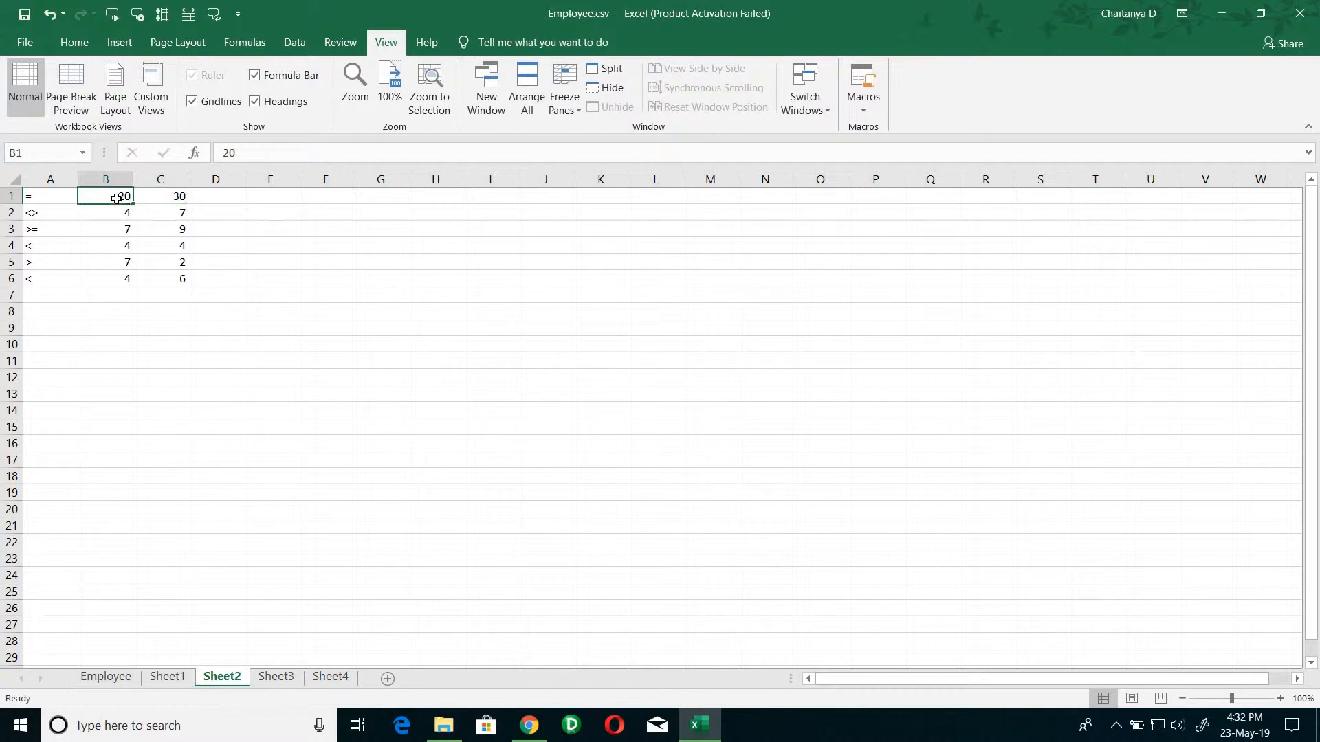
# Enter the formula =B1=C1 in cell D1 to test whether the two numbers in row 1 are equal
pyautogui.click(172, 200)
pyautogui.click(117, 198)
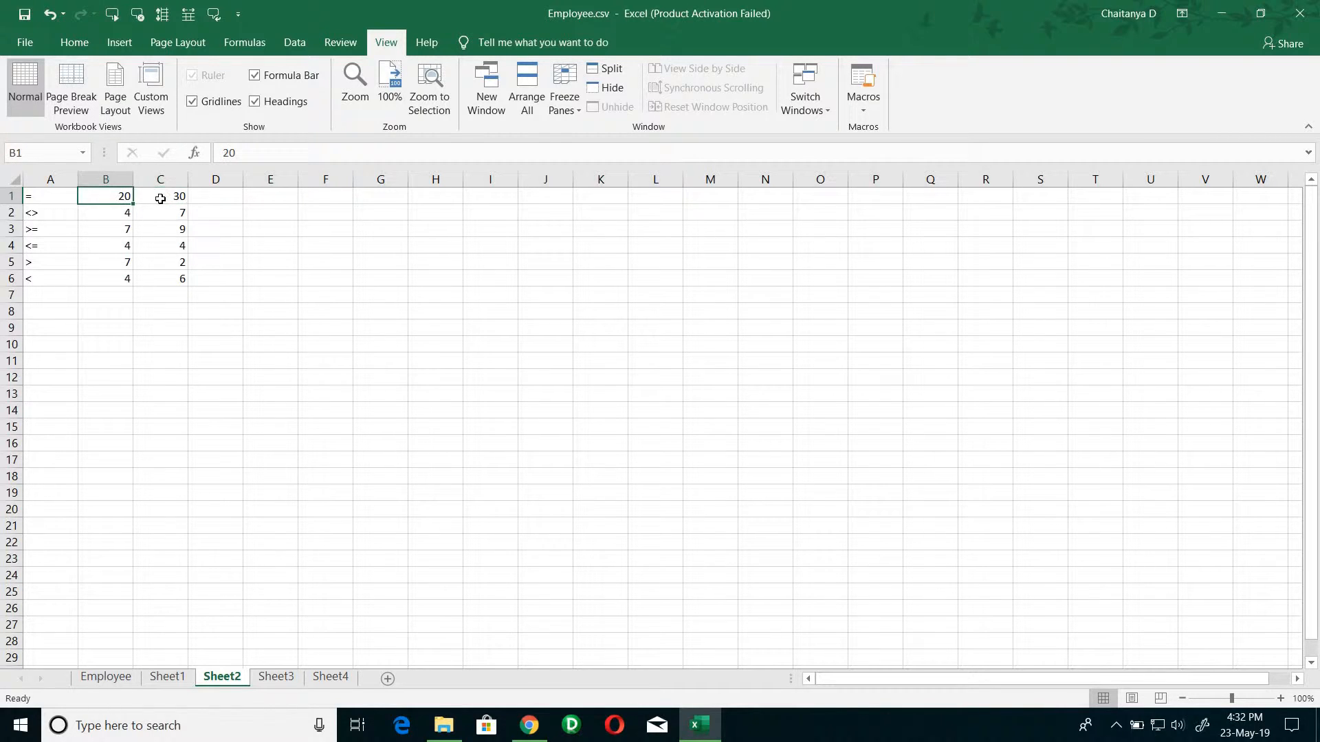
pyautogui.click(206, 198)
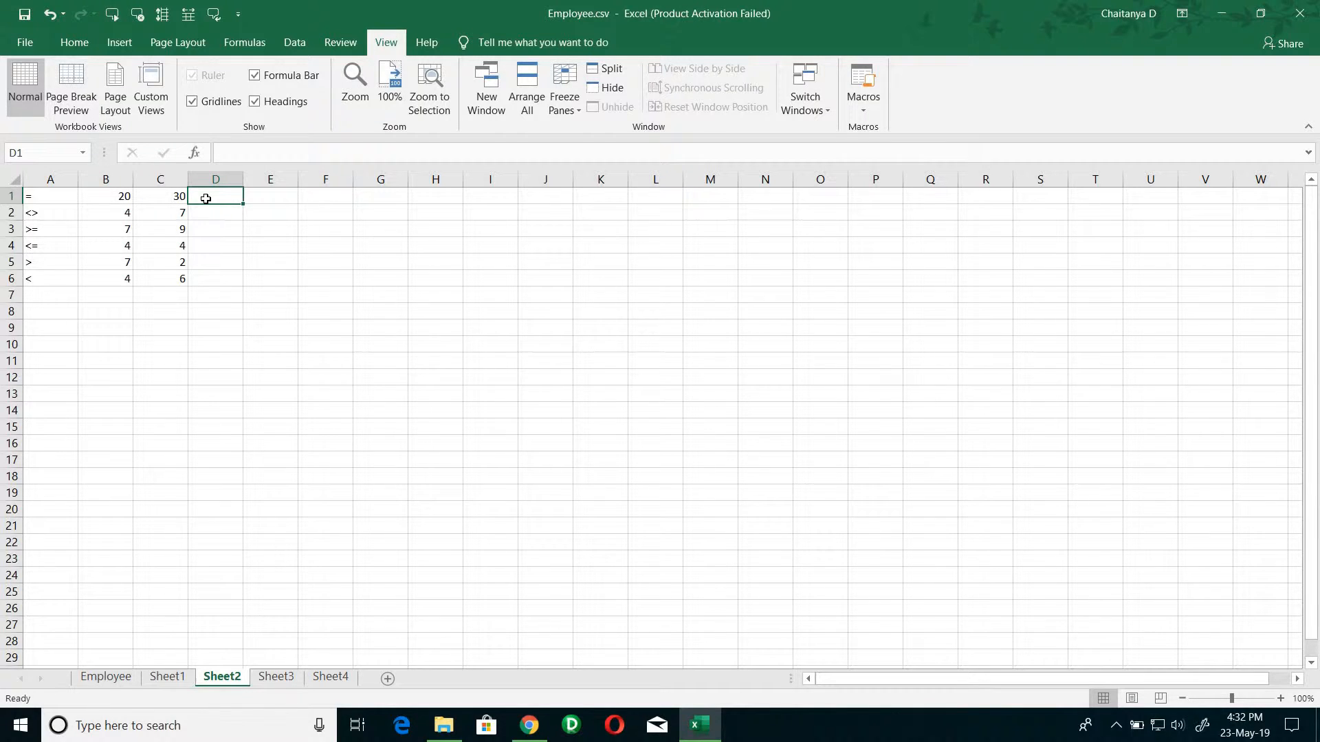
pyautogui.write('=')
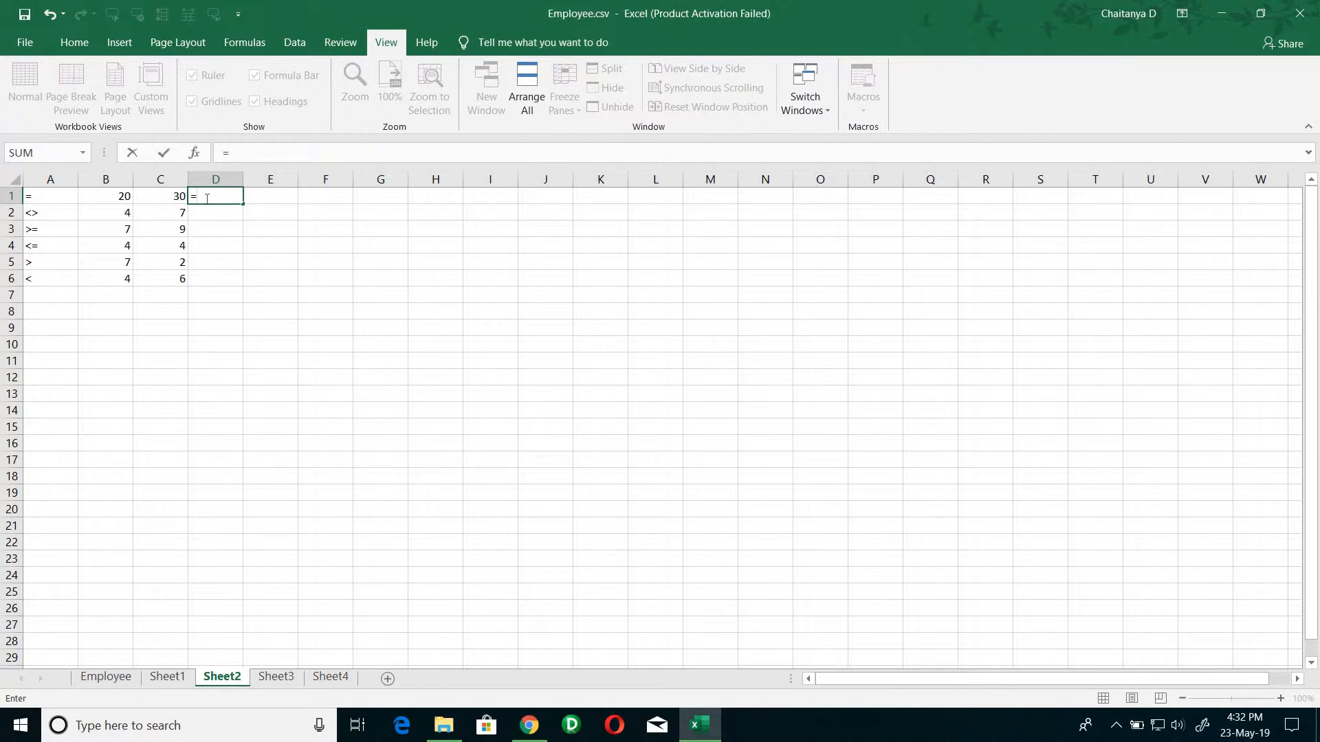
pyautogui.click(80, 199)
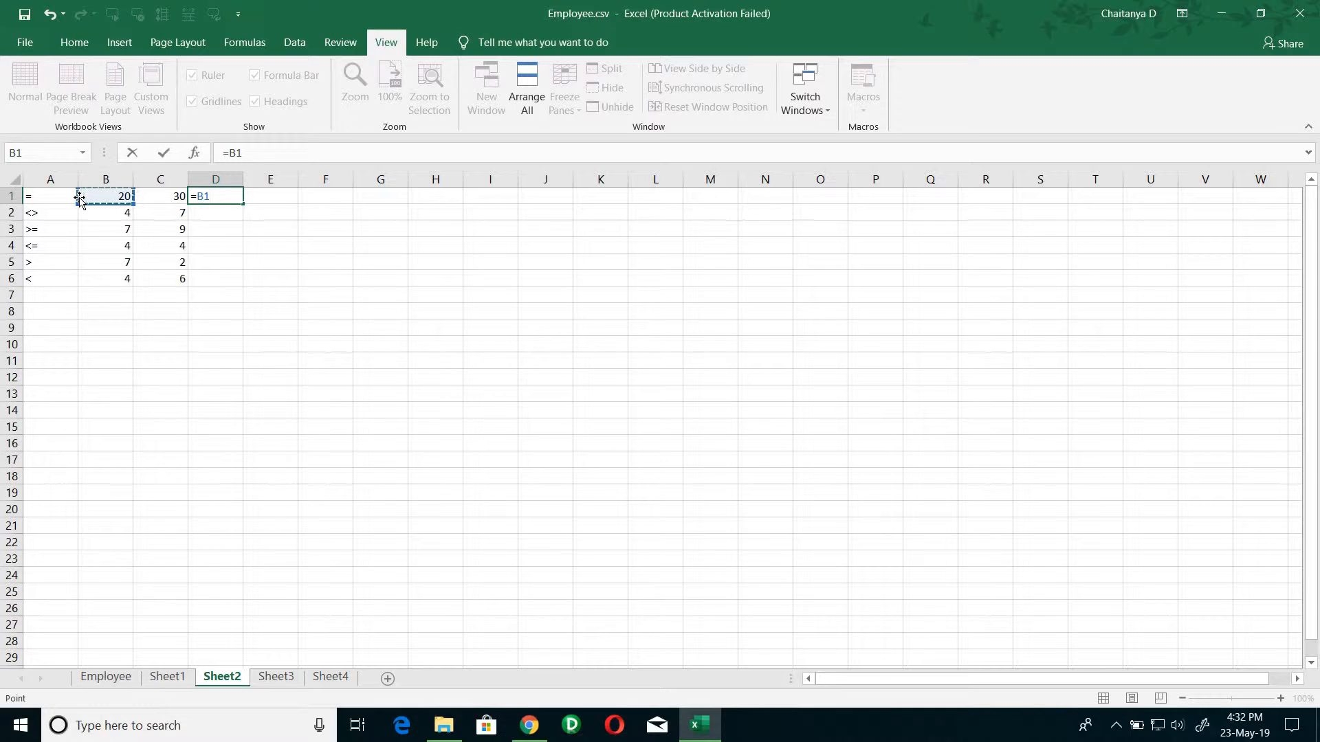
pyautogui.write('=')
pyautogui.click(160, 198)
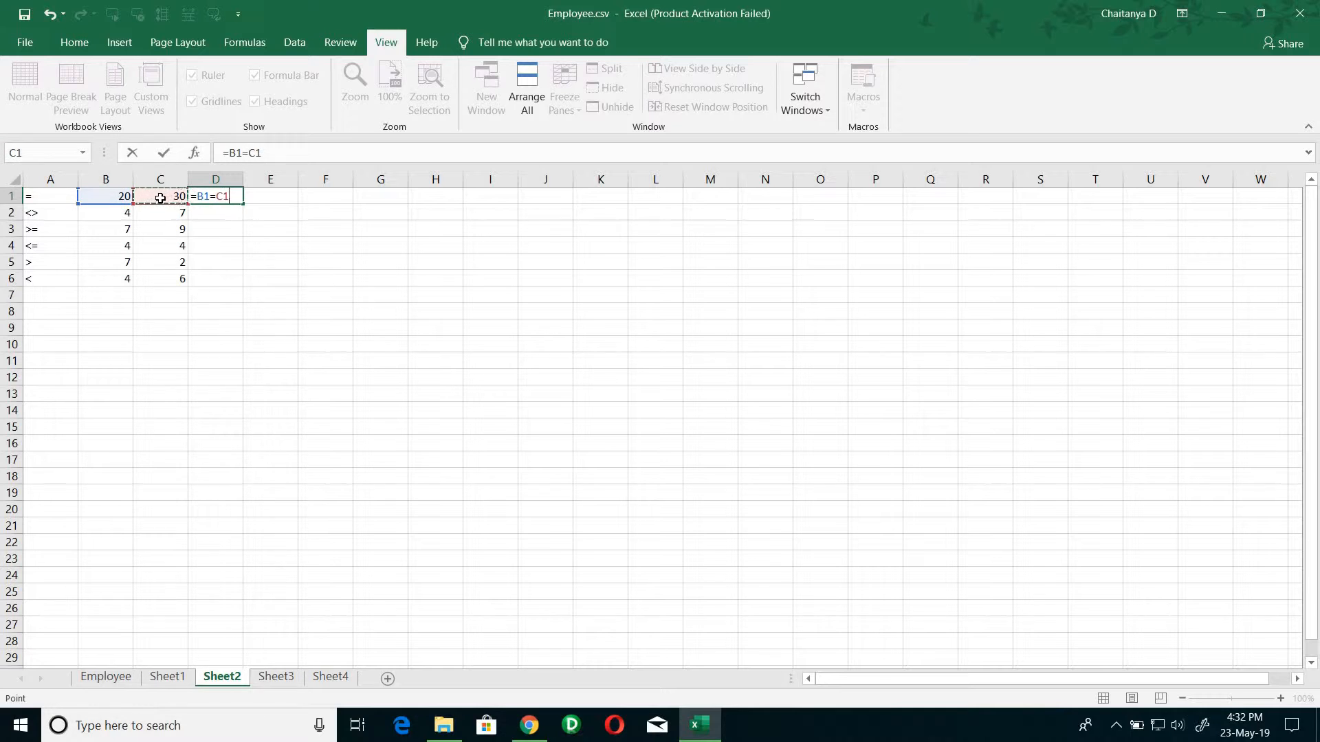
pyautogui.press('Return')
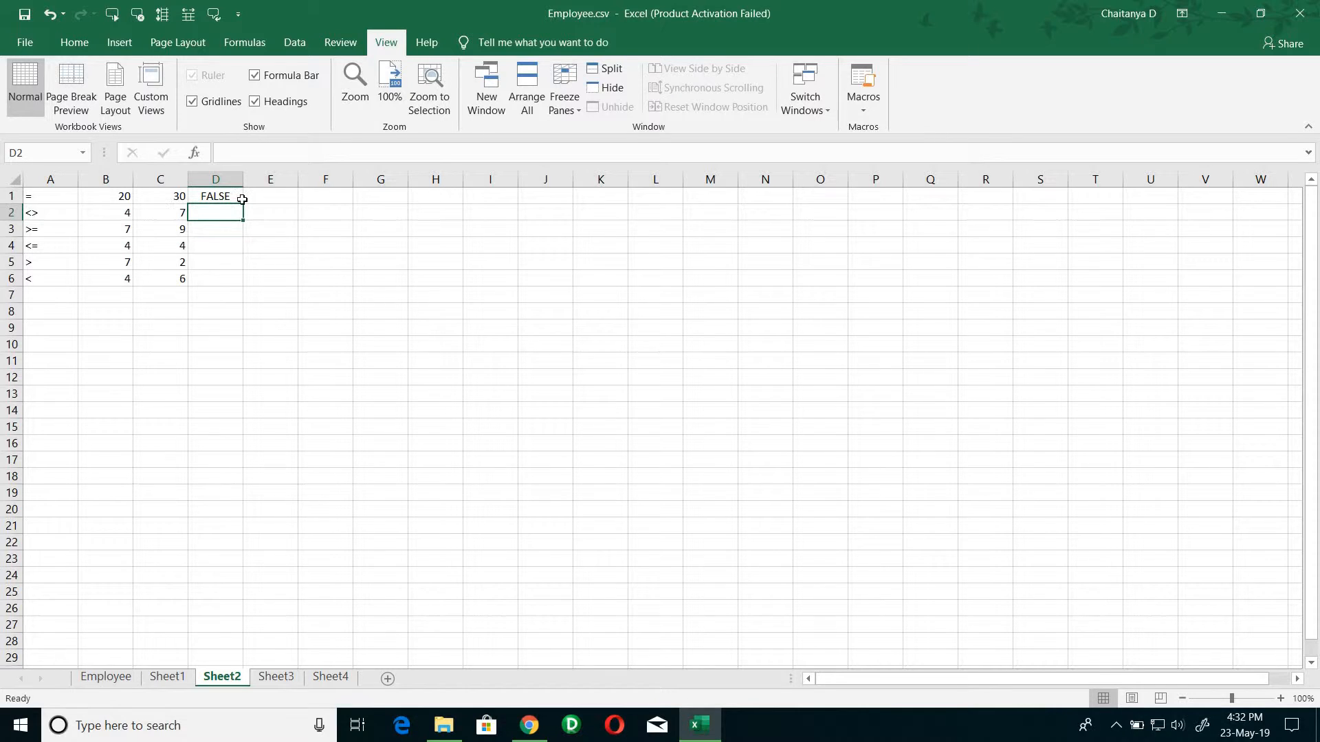
# Enter the formula =B2<>C2 in cell D2 to test whether the two numbers in row 2 differ
pyautogui.click(117, 215)
pyautogui.click(210, 209)
pyautogui.write('=')
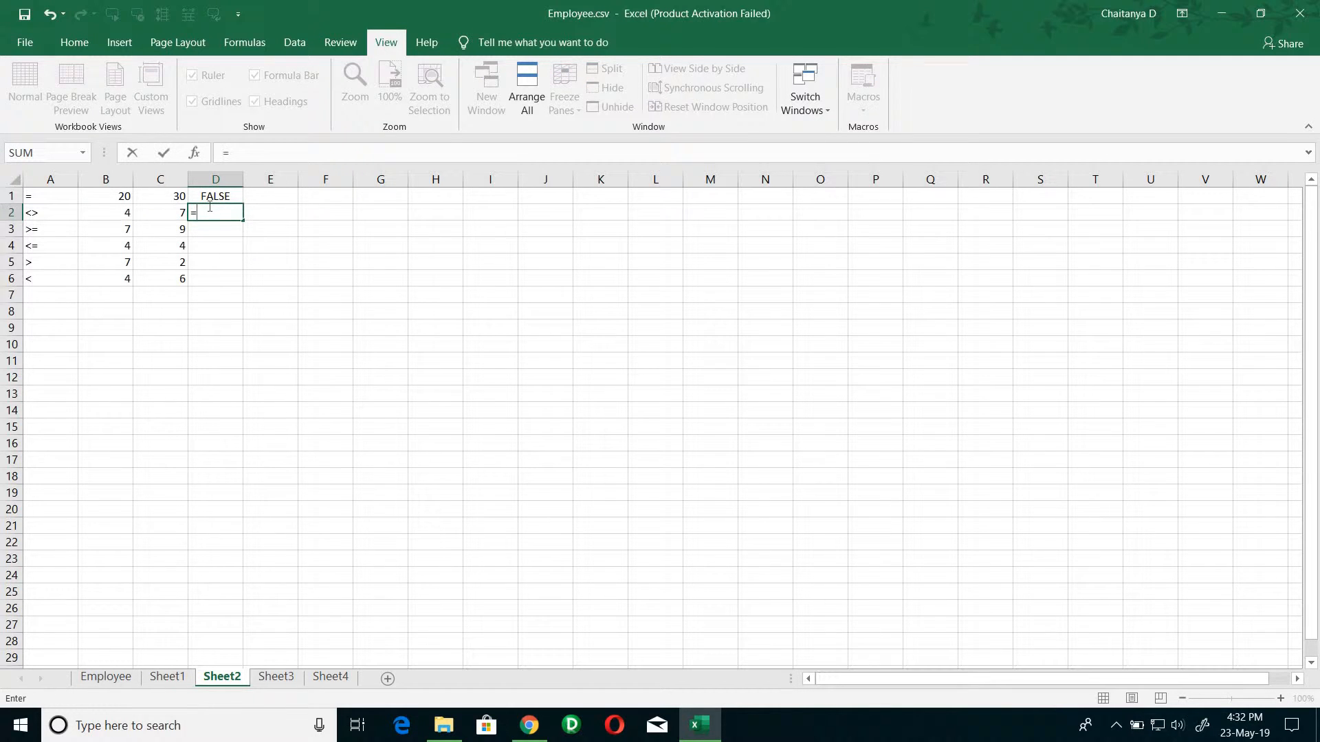
pyautogui.click(125, 215)
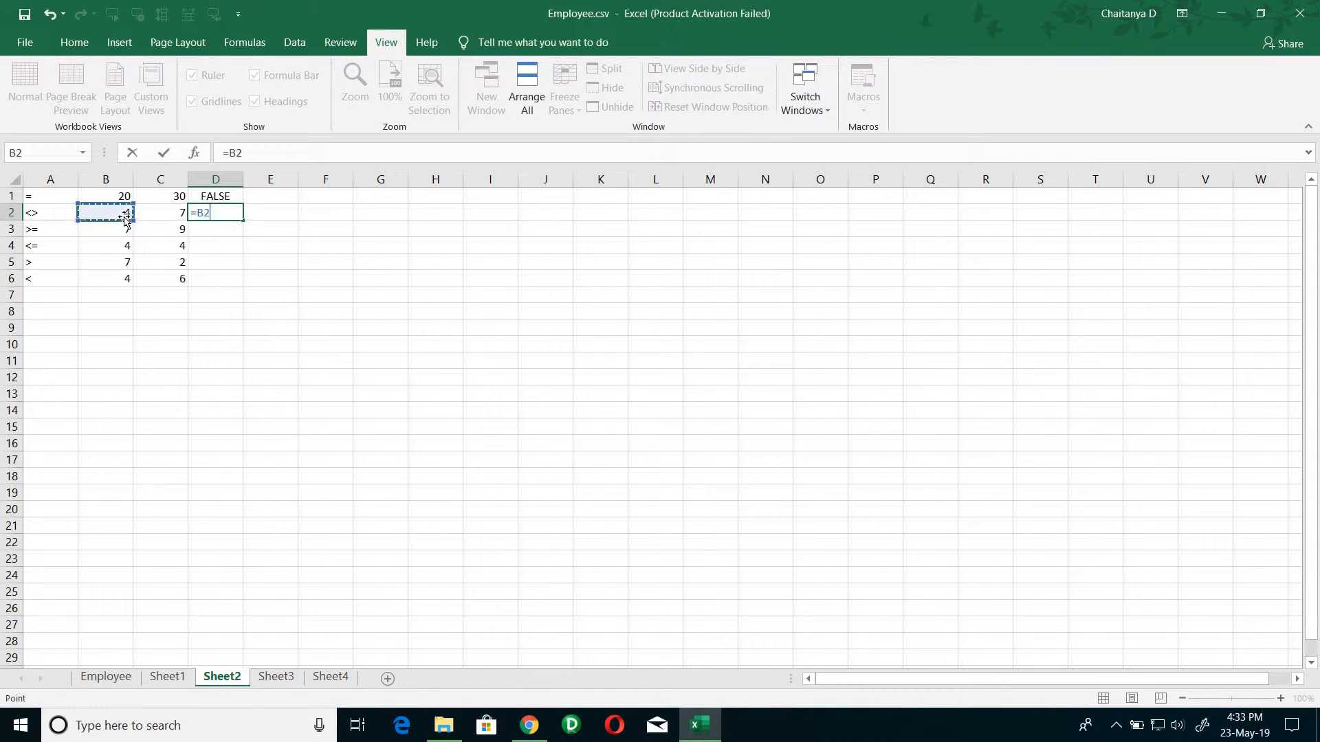
pyautogui.write('<>')
pyautogui.click(182, 214)
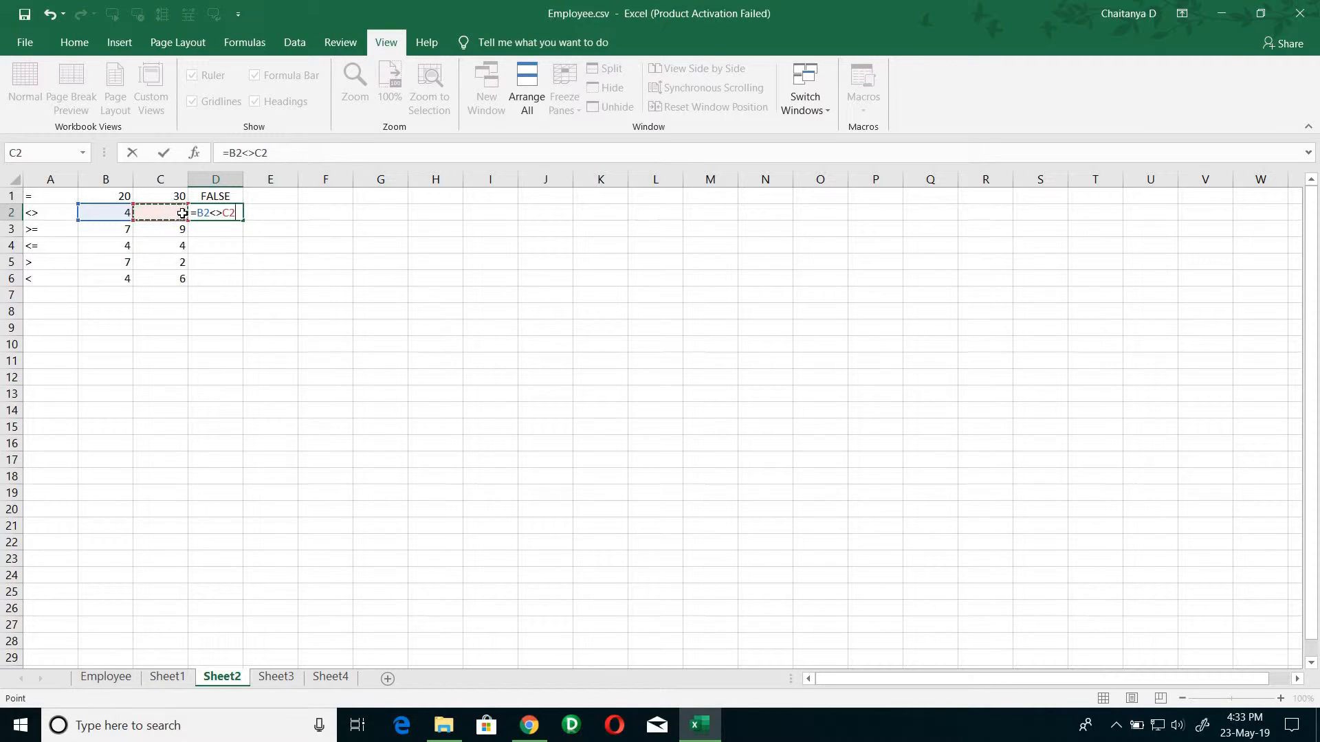
pyautogui.press('Return')
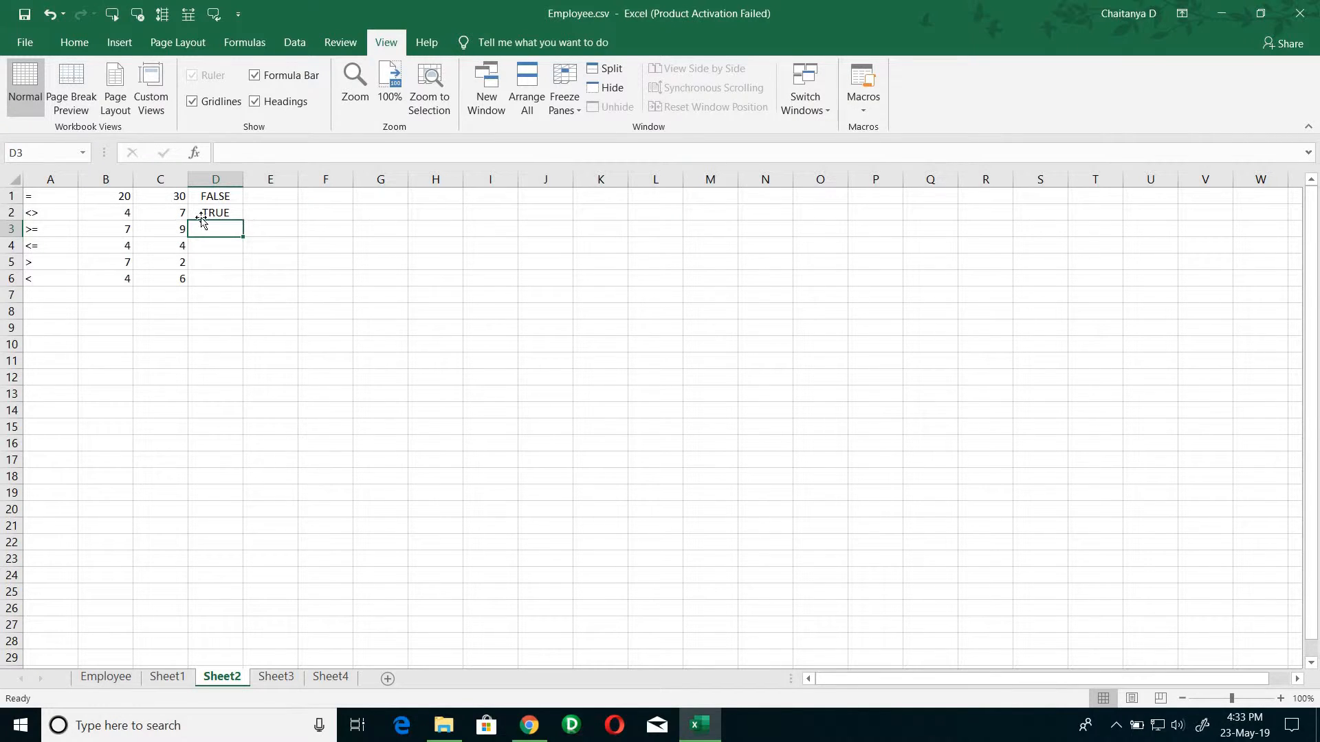
# Enter the formula =B3>=C3 in cell D3 for the greater-than-or-equal comparison
pyautogui.click(117, 231)
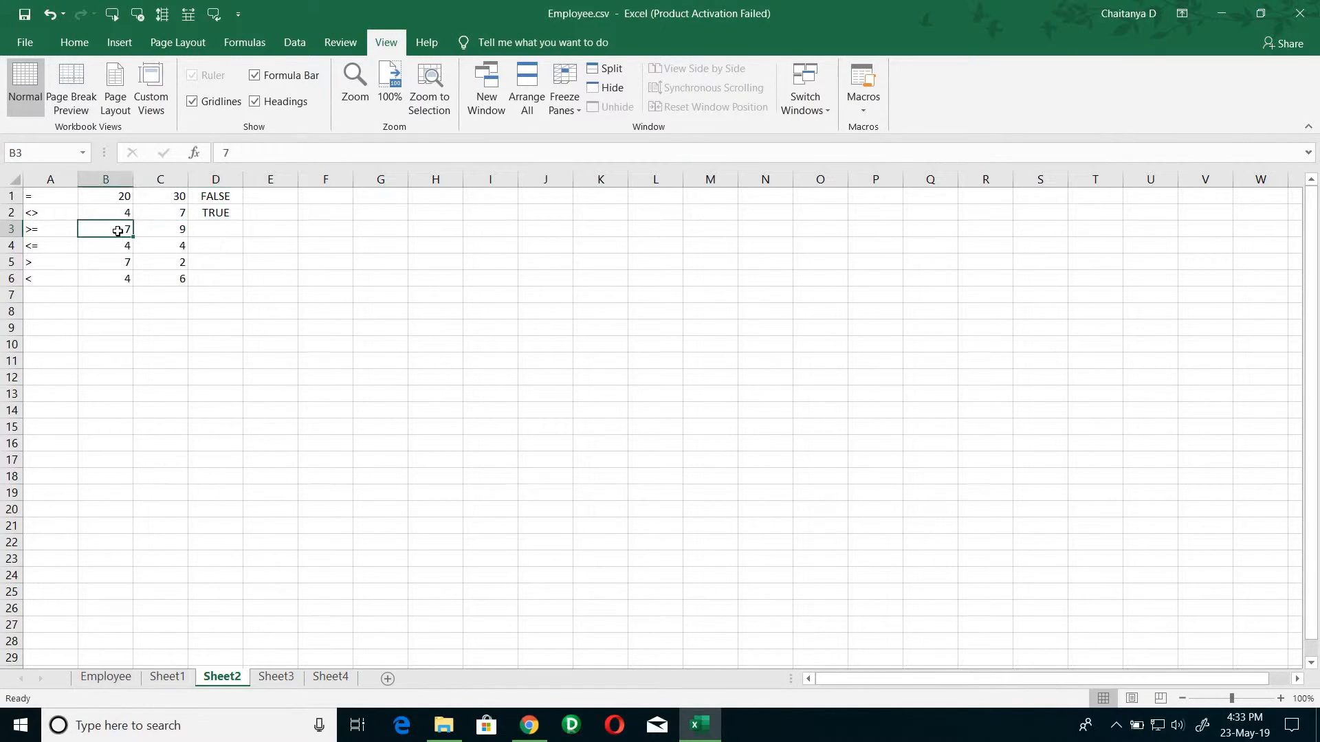
pyautogui.click(241, 232)
pyautogui.write('=')
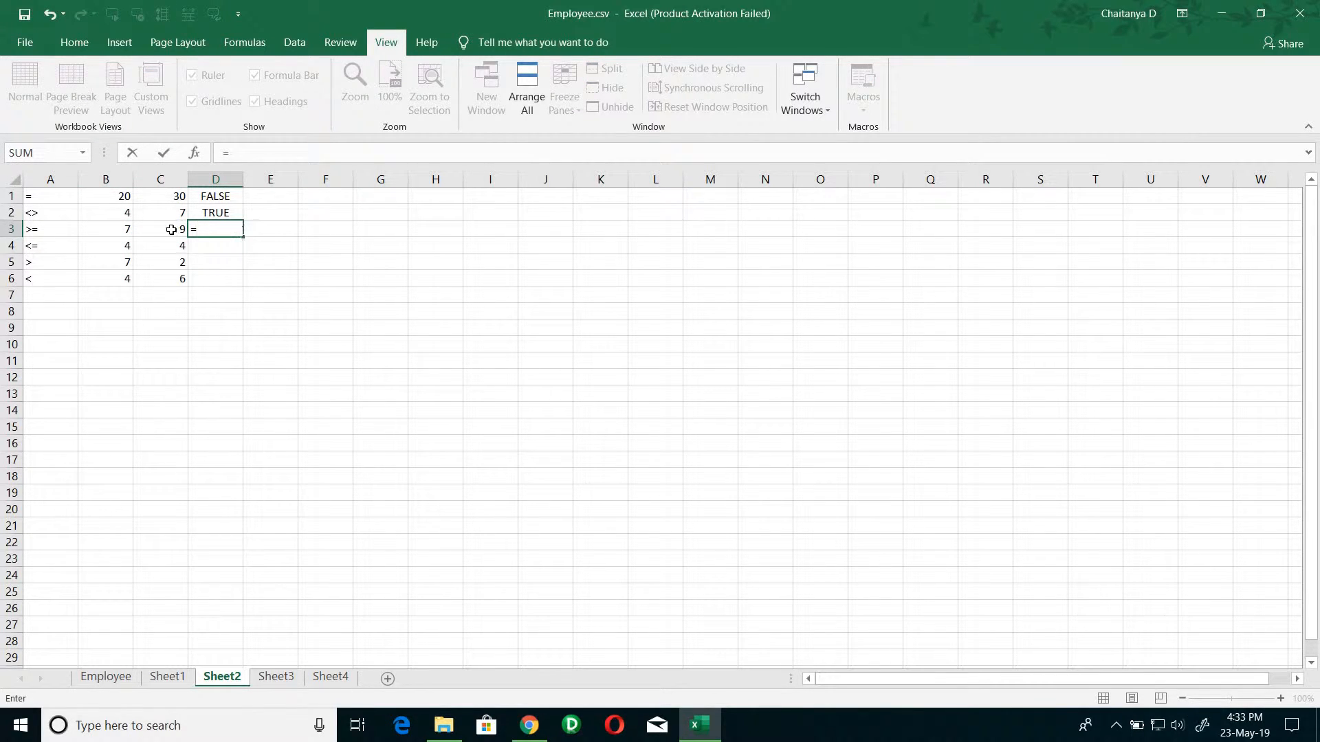
pyautogui.click(112, 229)
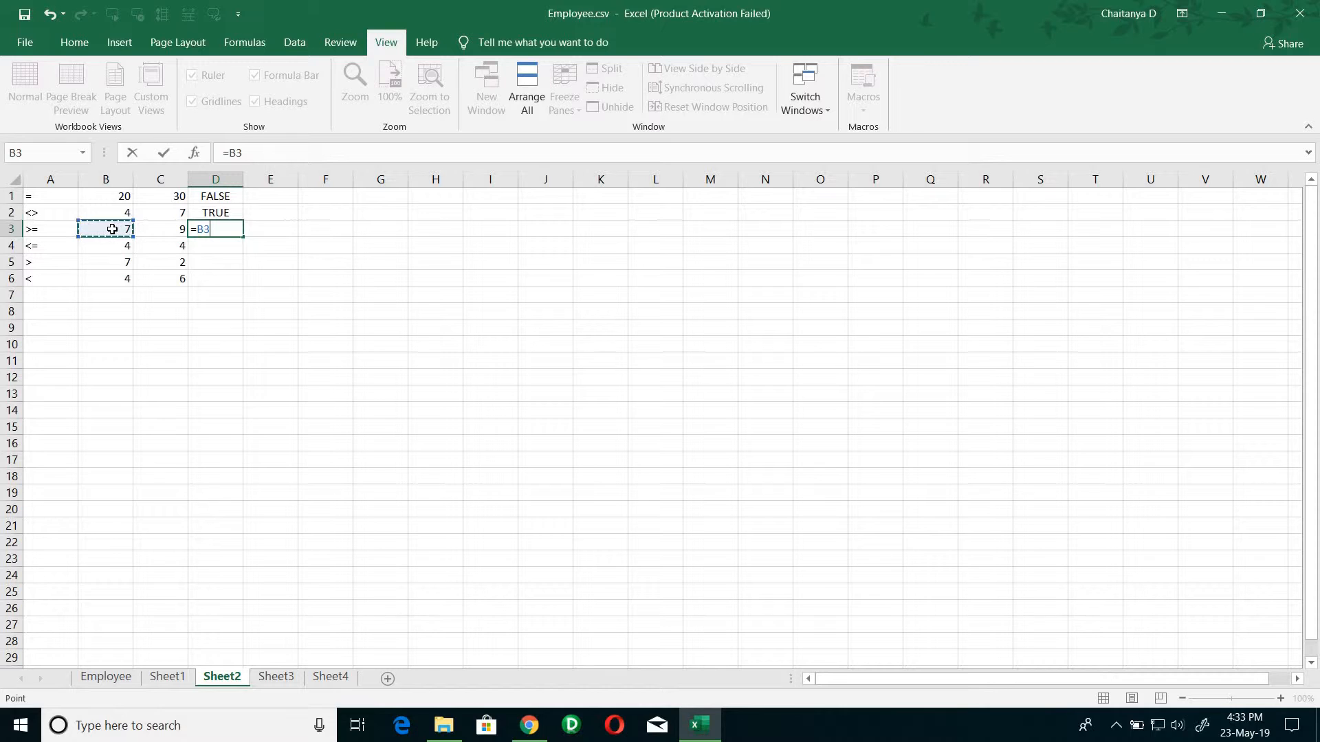
pyautogui.write('>=')
pyautogui.click(184, 230)
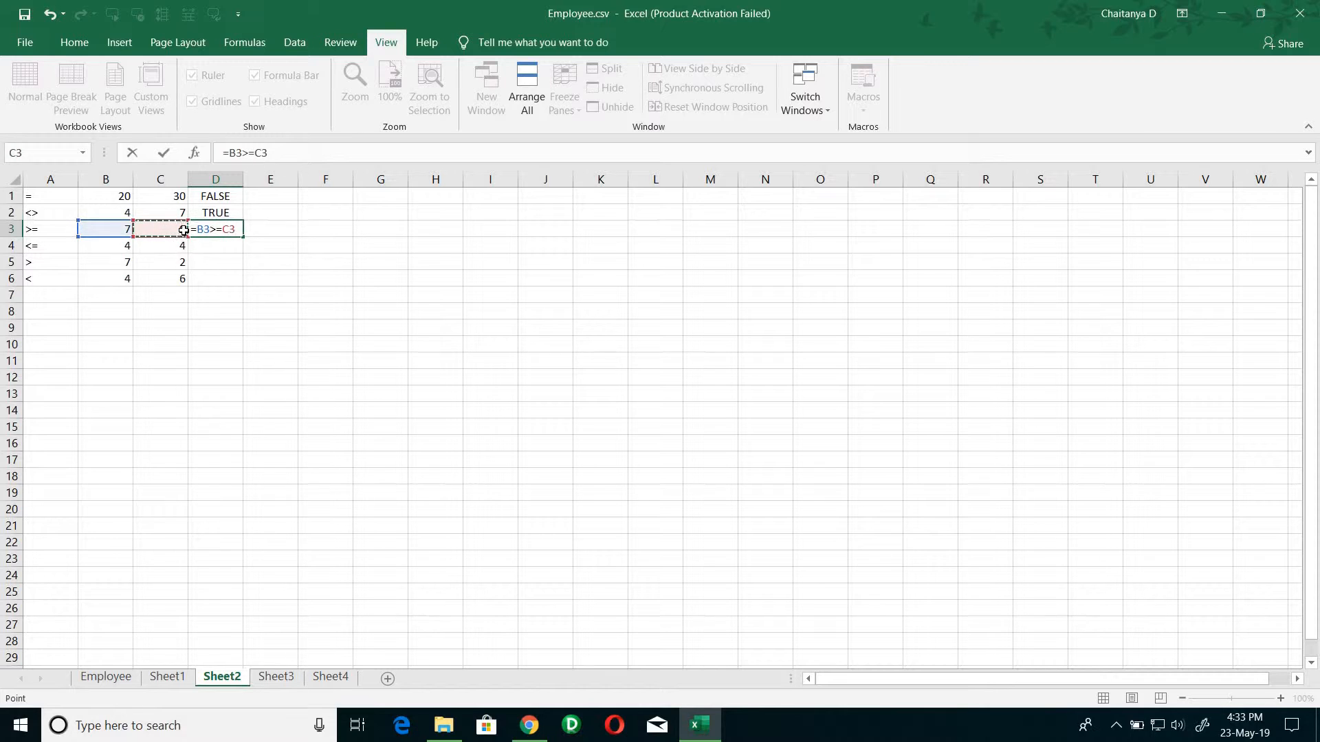
pyautogui.press('Return')
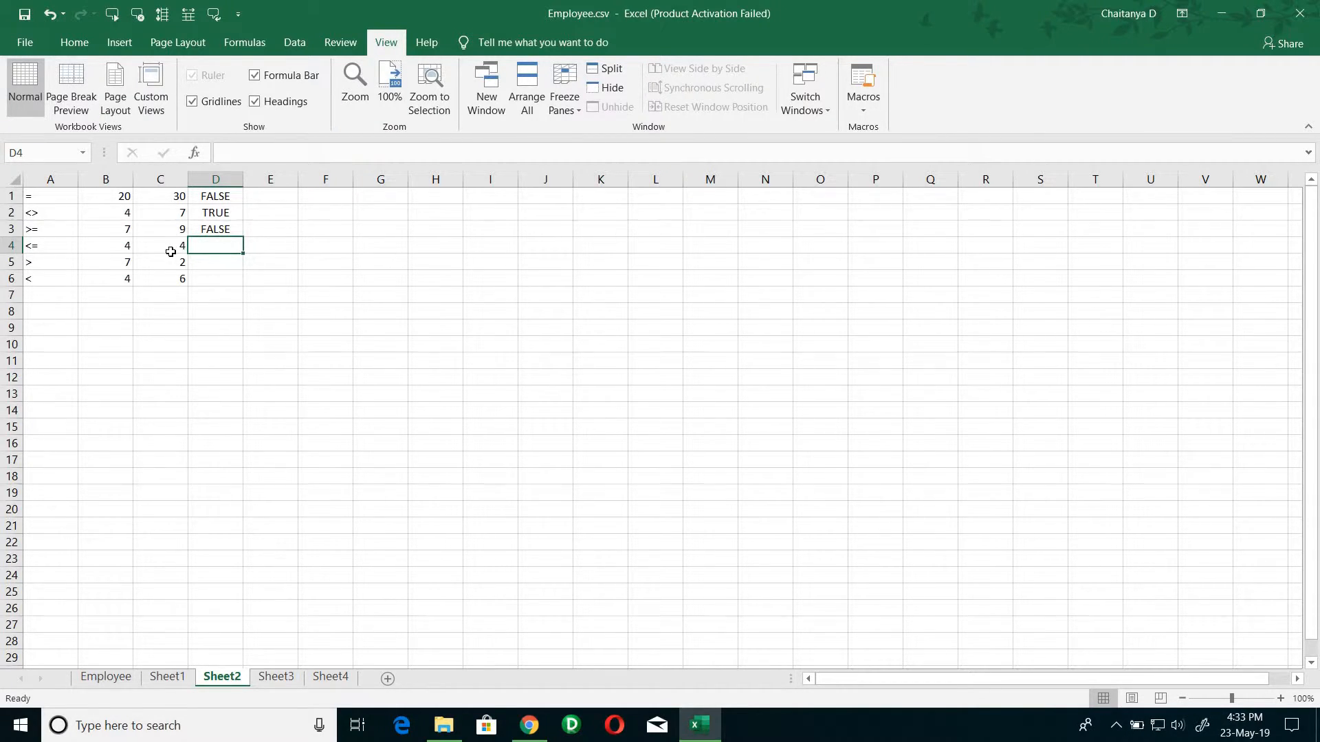
# Enter the formula =B4<=C4 in cell D4 for the less-than-or-equal comparison
pyautogui.write('=')
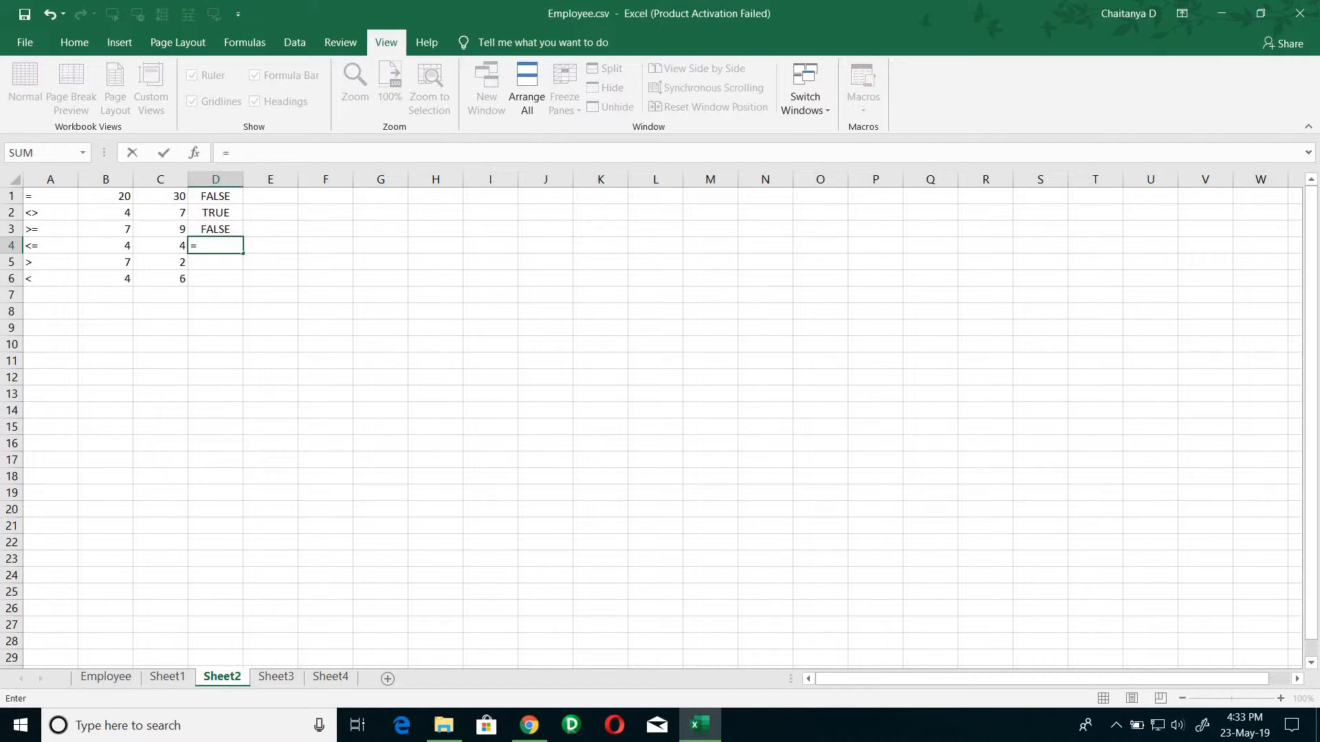
pyautogui.click(110, 245)
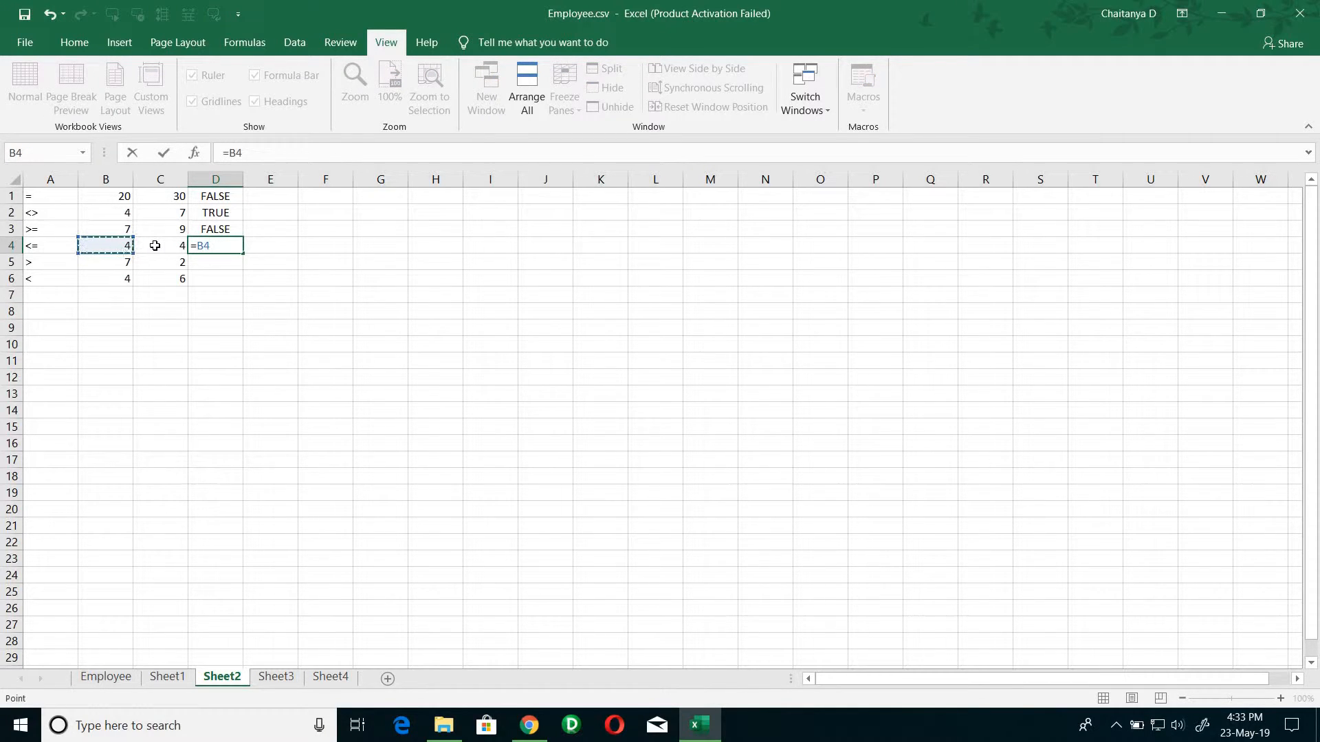
pyautogui.write('<=')
pyautogui.click(161, 246)
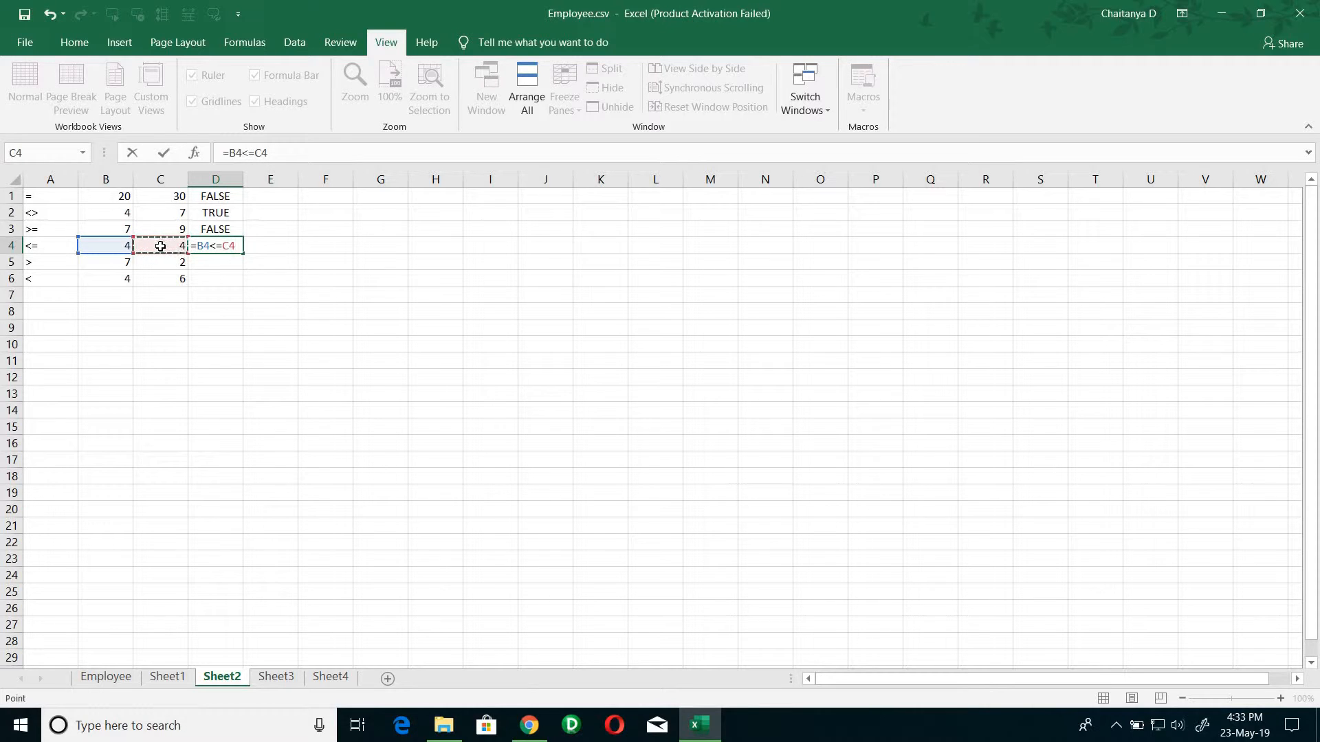
pyautogui.press('Return')
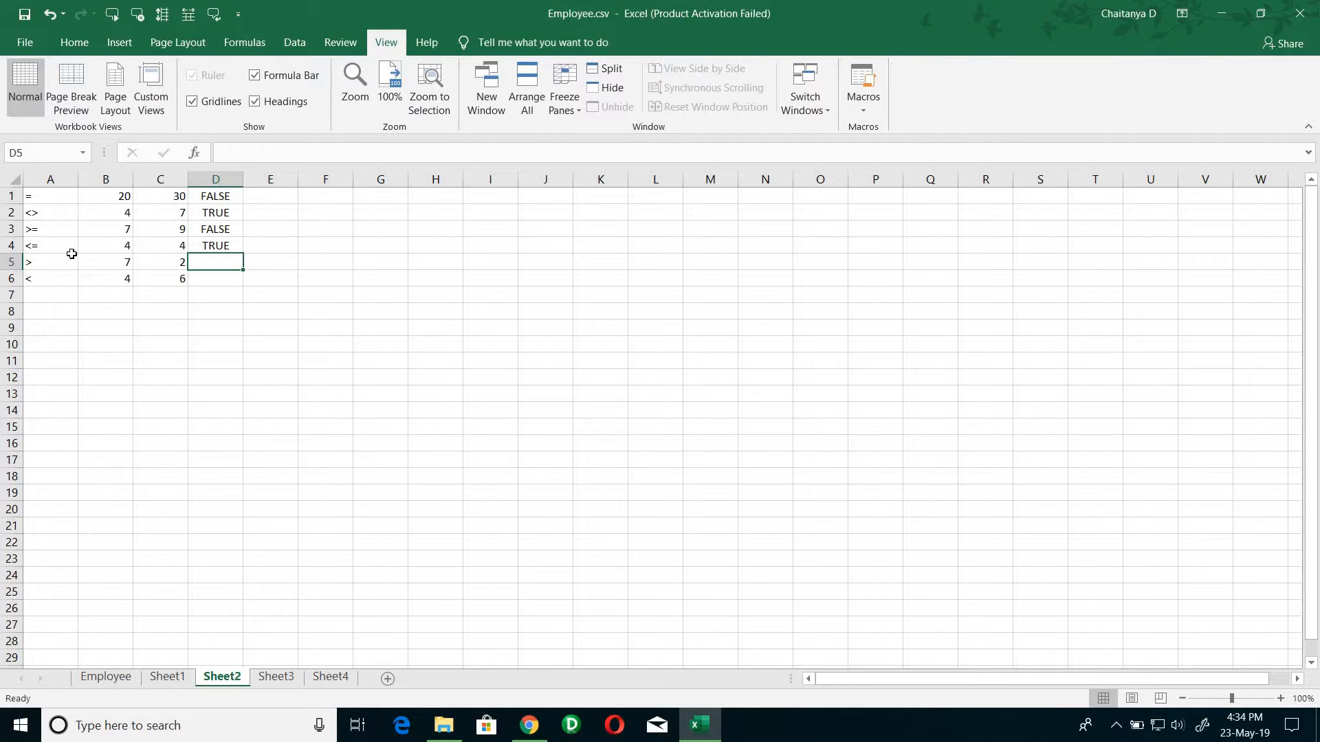
# Change the formula in cell D4 to =B4<C4 to test strict less-than on the same numbers
pyautogui.click(50, 252)
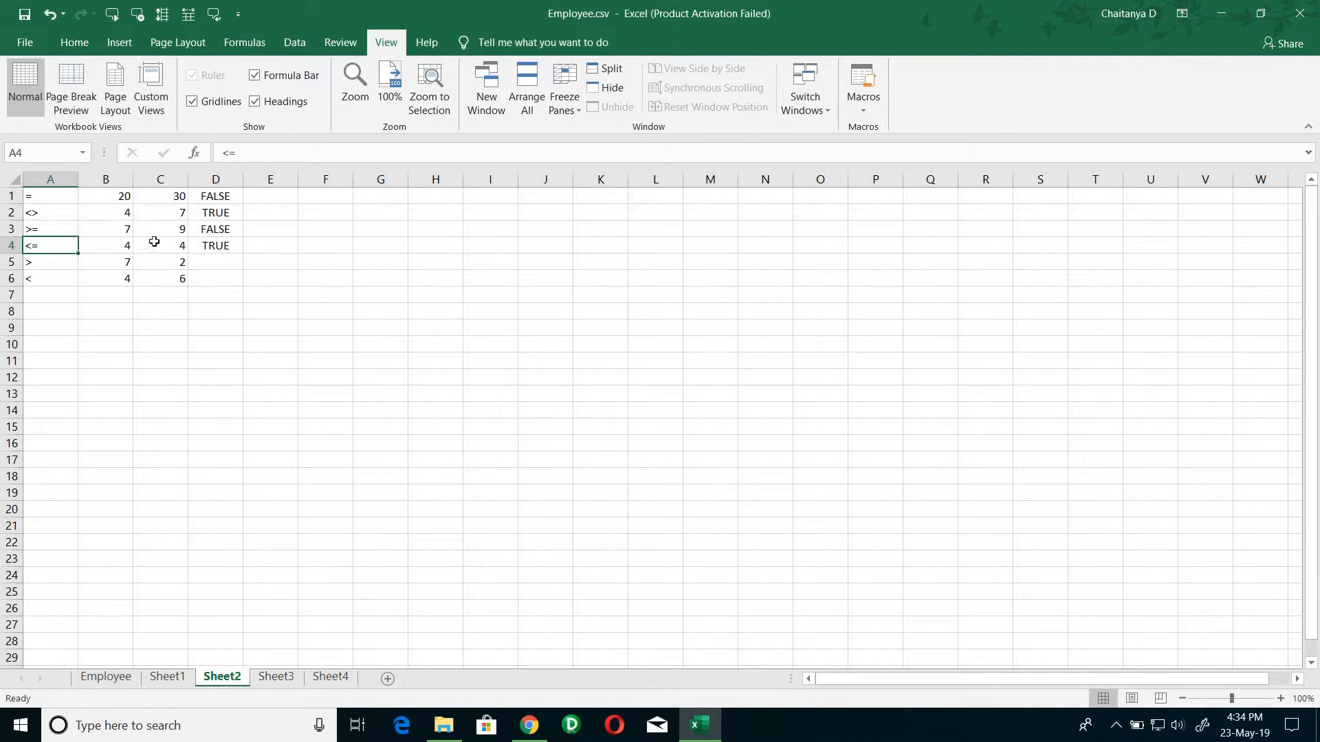
pyautogui.click(227, 245)
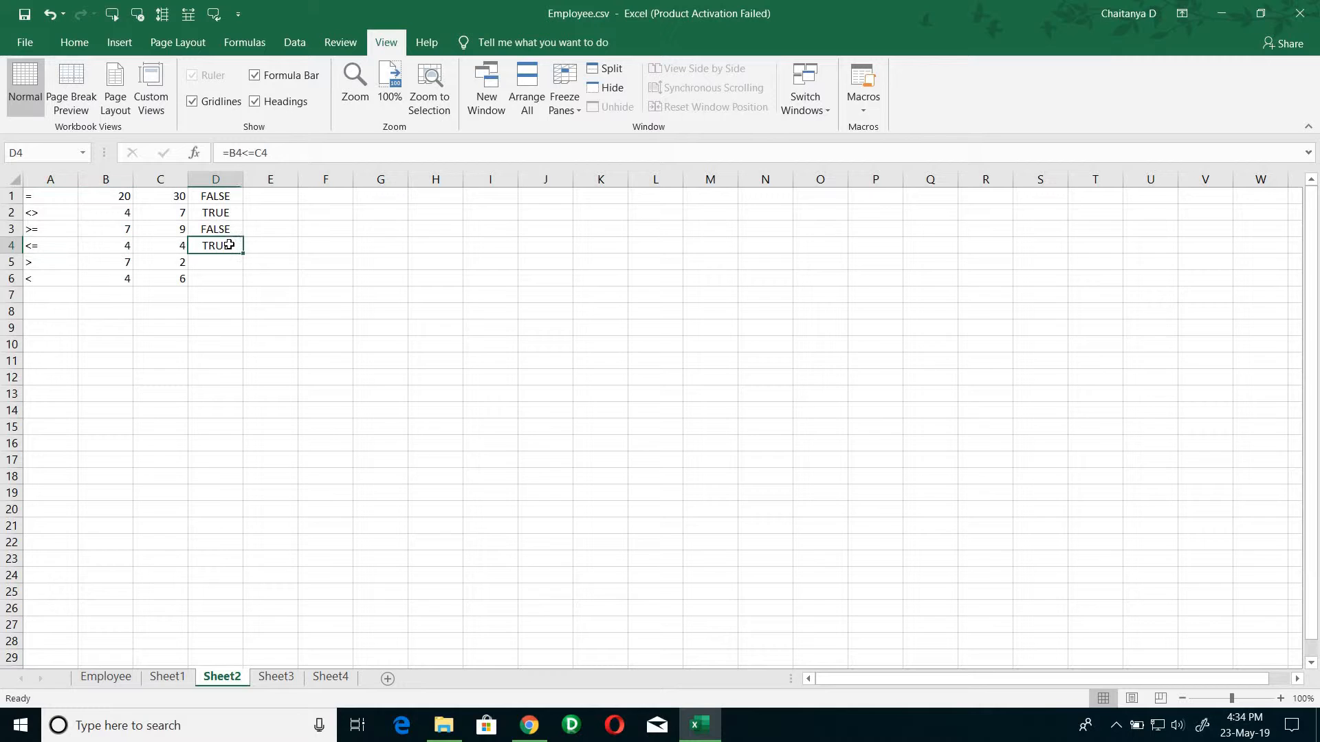
pyautogui.click(253, 152)
pyautogui.press('BackSpace')
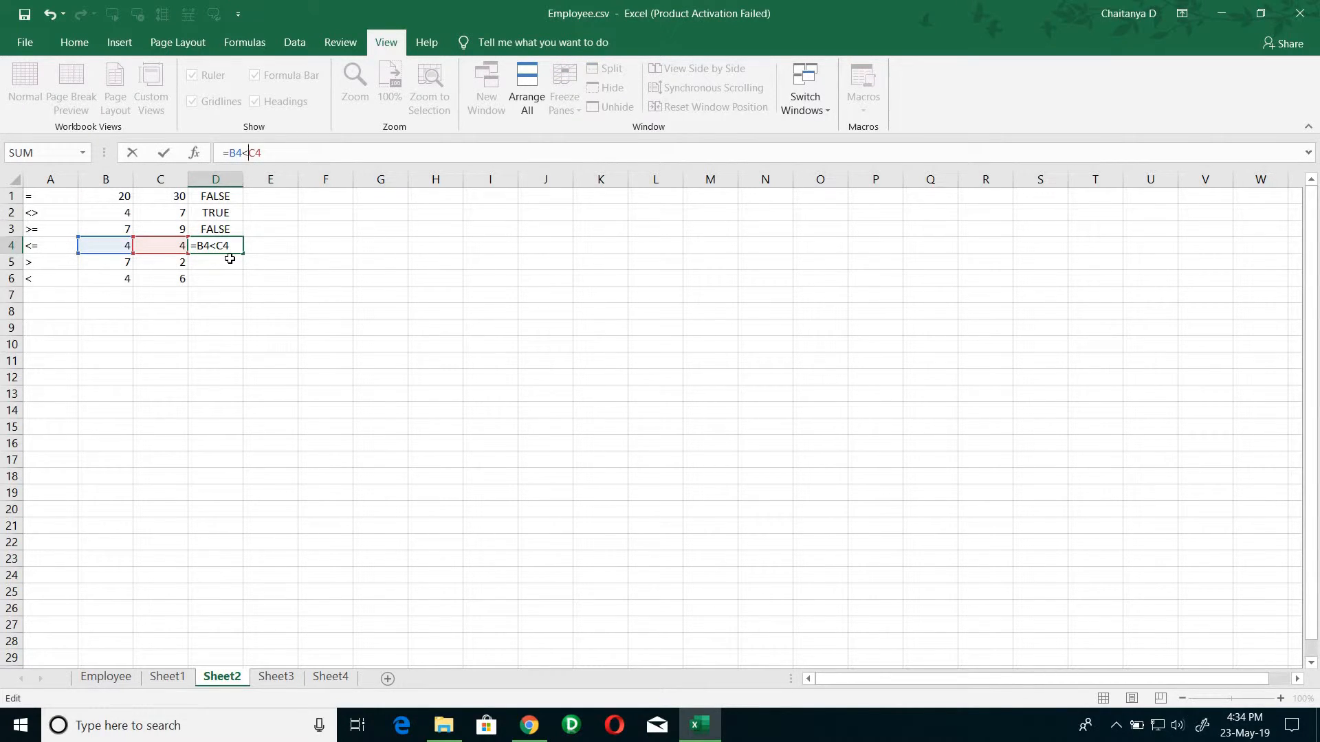
pyautogui.press('Return')
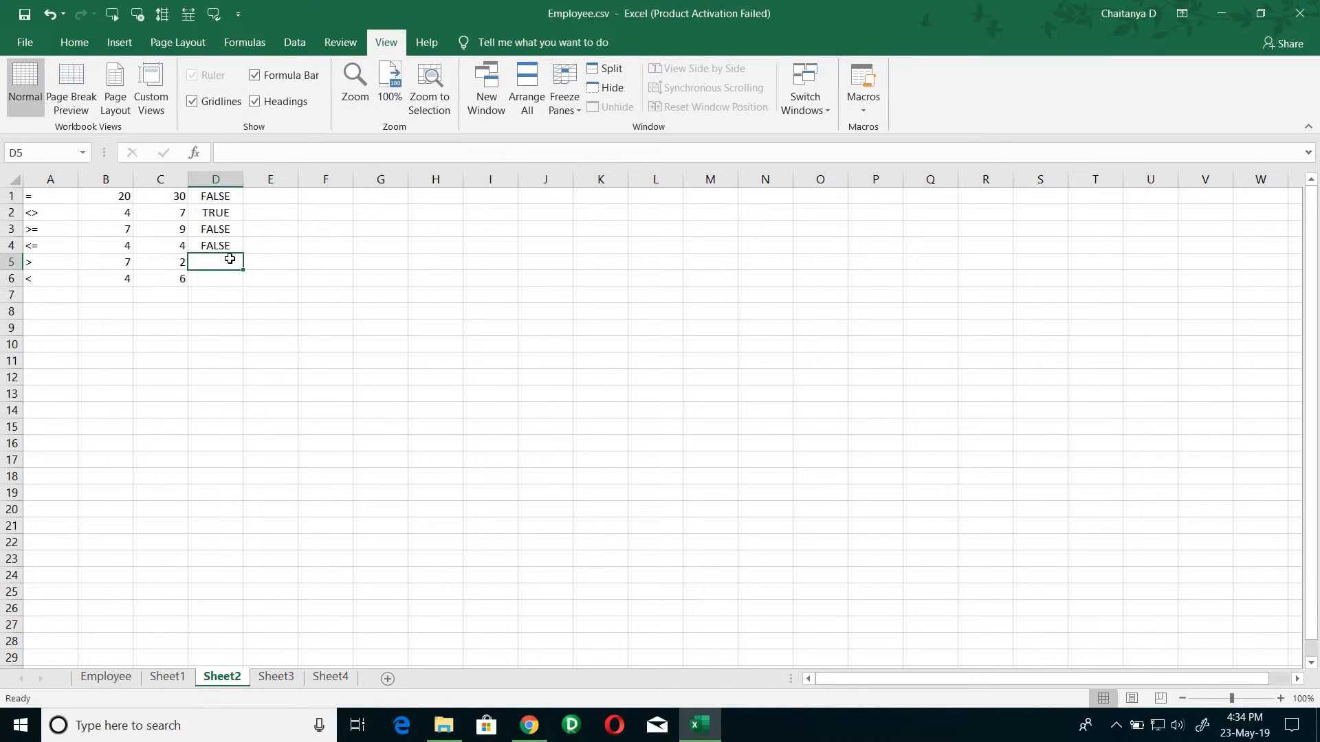
# Try to restore the <= operator in cell D4's formula, accepting the suggested correction =B4<=CC44
pyautogui.click(128, 247)
pyautogui.click(210, 246)
pyautogui.click(242, 150)
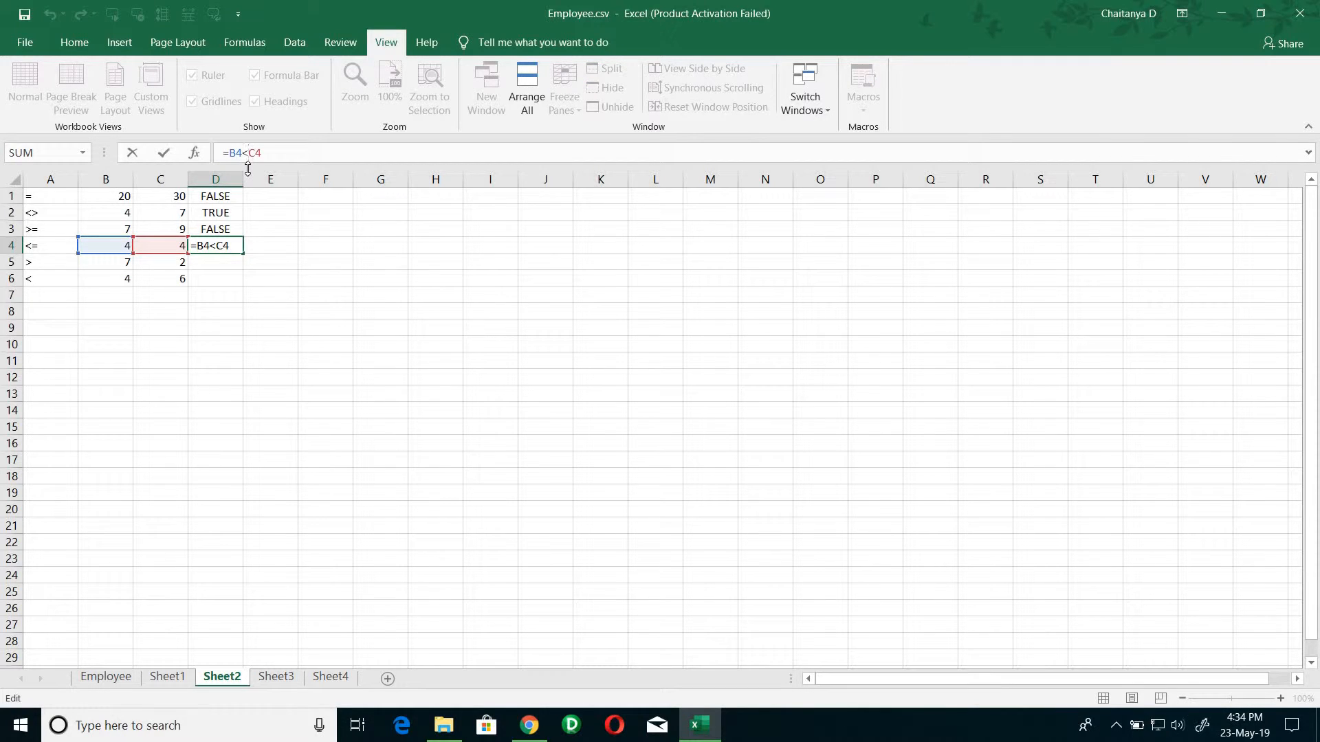
pyautogui.write('=')
pyautogui.click(221, 269)
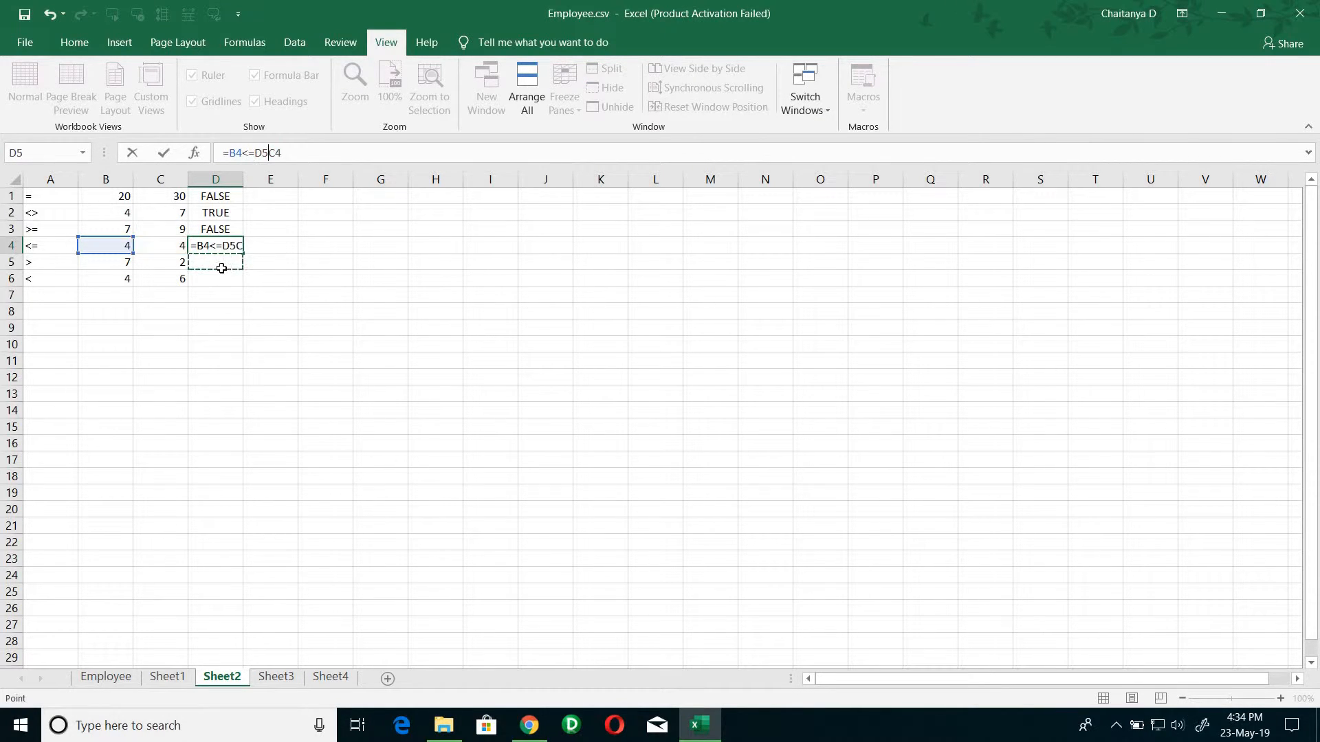
pyautogui.click(165, 245)
pyautogui.press('Return')
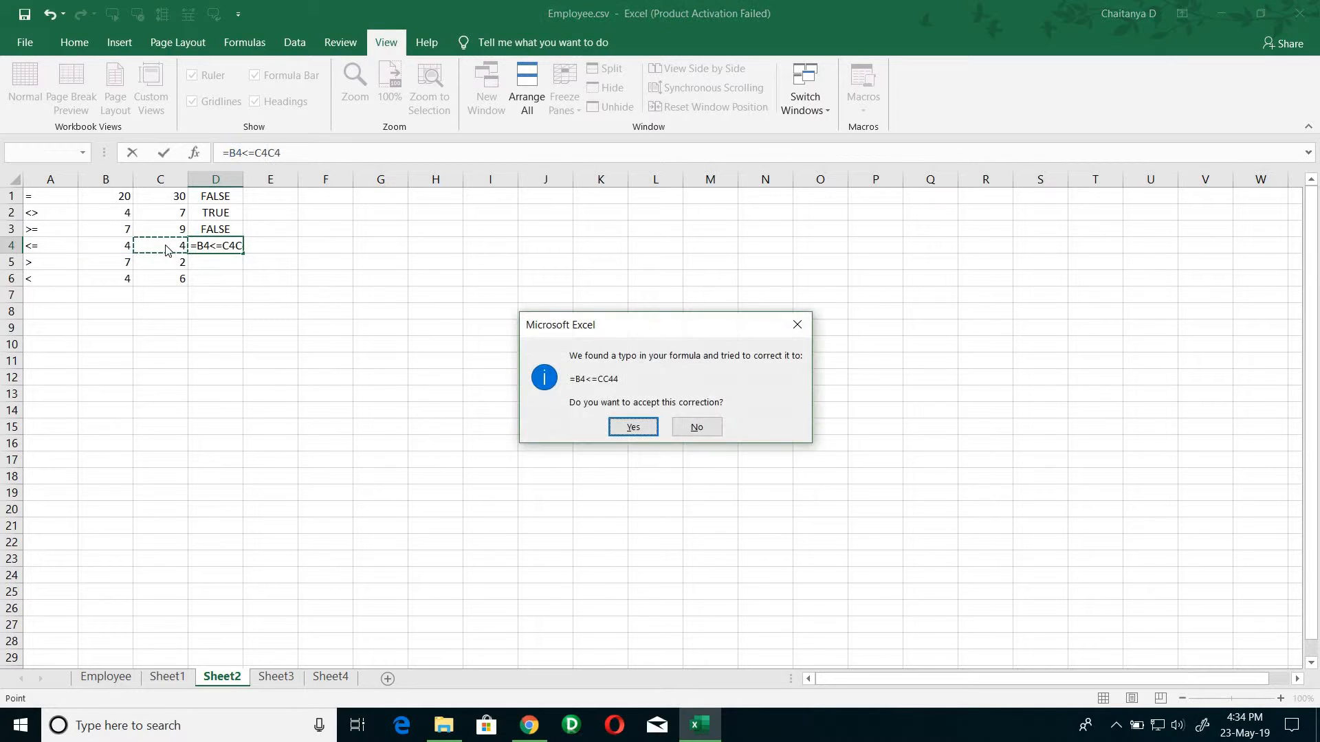
pyautogui.click(635, 428)
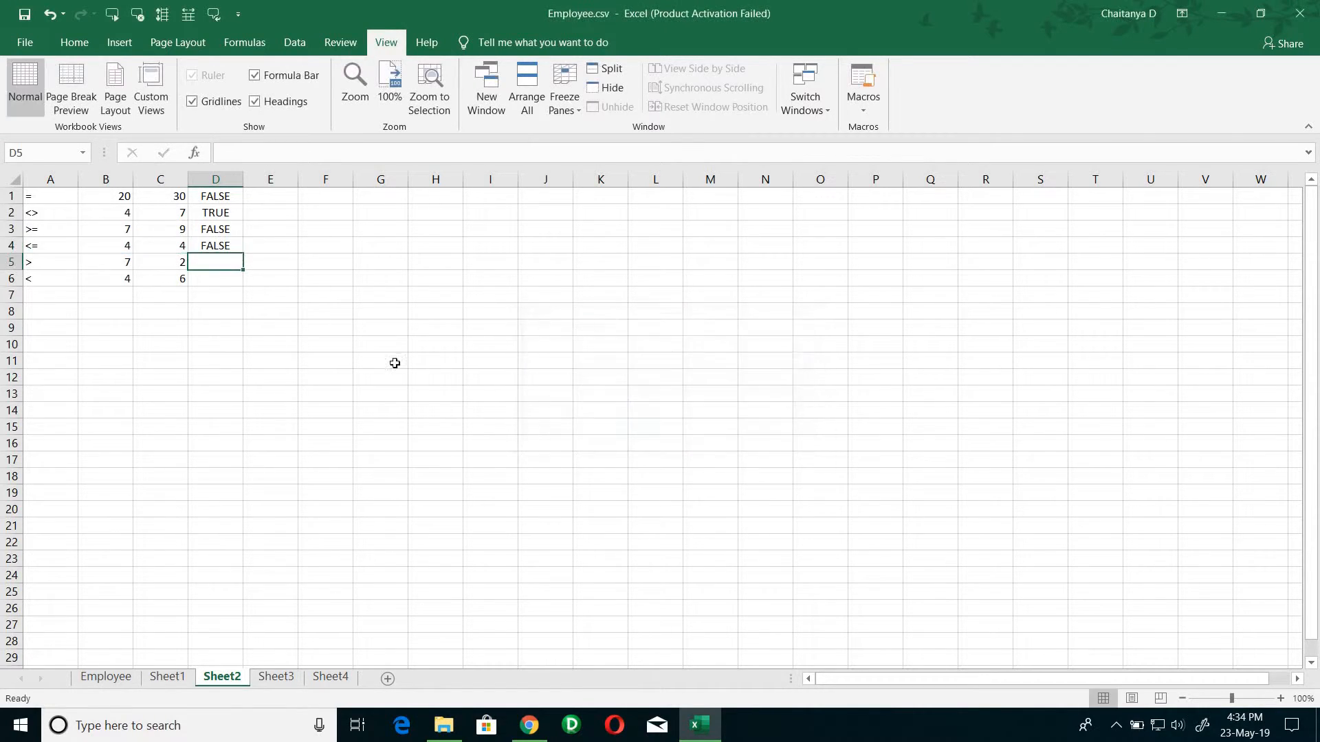
# Correct the formula in cell D4 to =B4<=C4 by removing the extra characters from the second reference
pyautogui.click(225, 243)
pyautogui.doubleClick(225, 244)
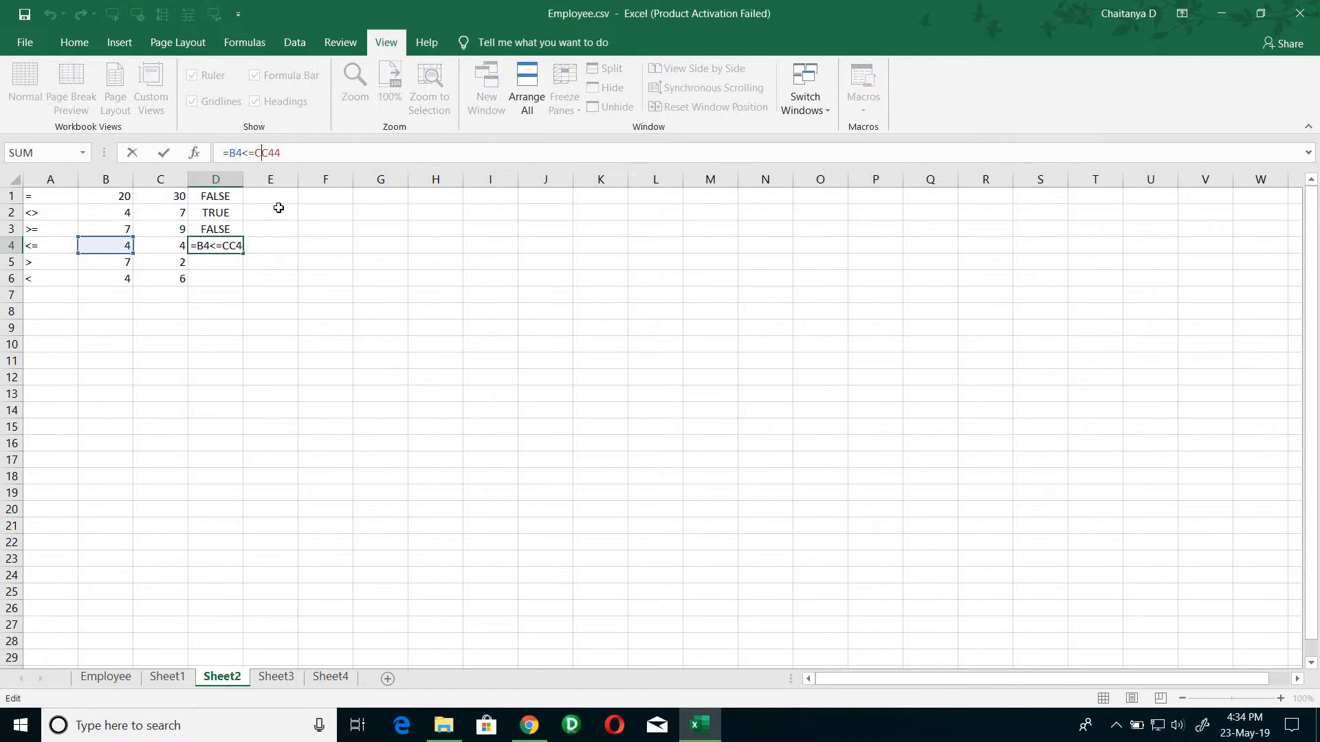
pyautogui.press('BackSpace')
pyautogui.press('Return')
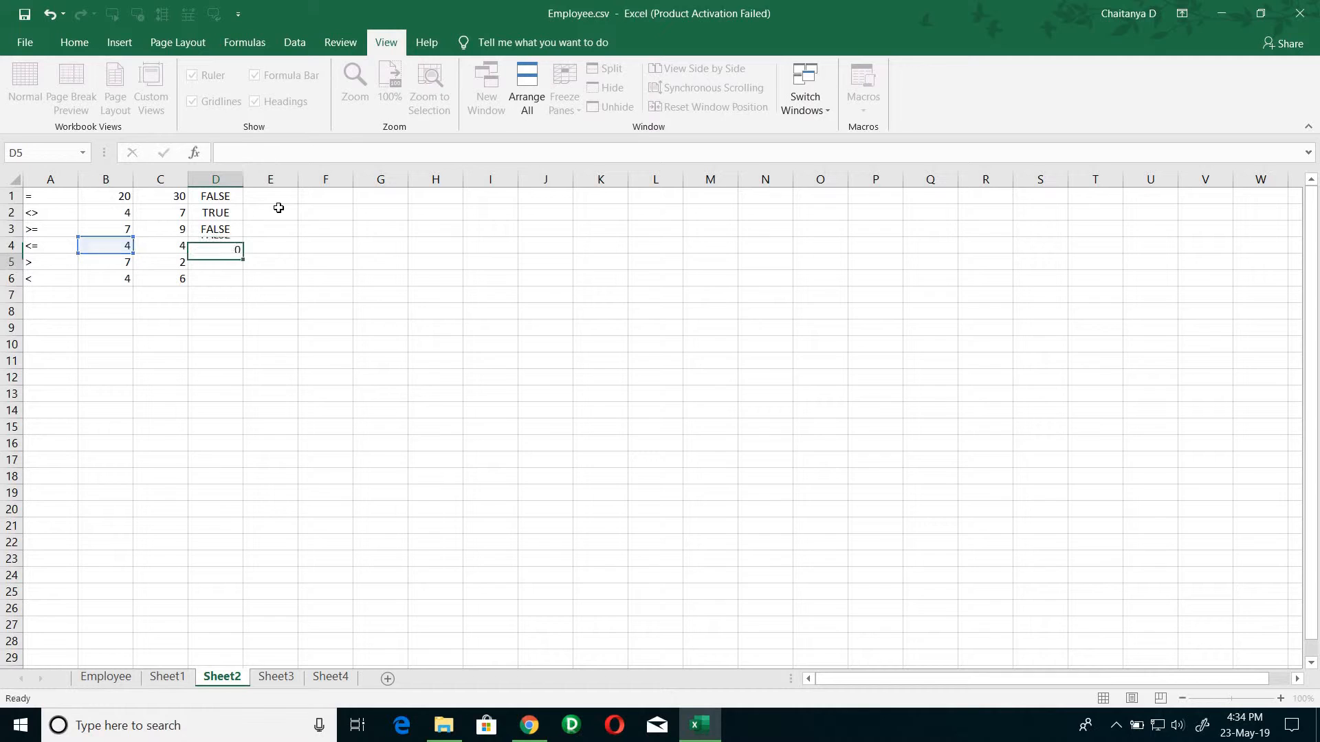
pyautogui.click(208, 241)
pyautogui.click(282, 160)
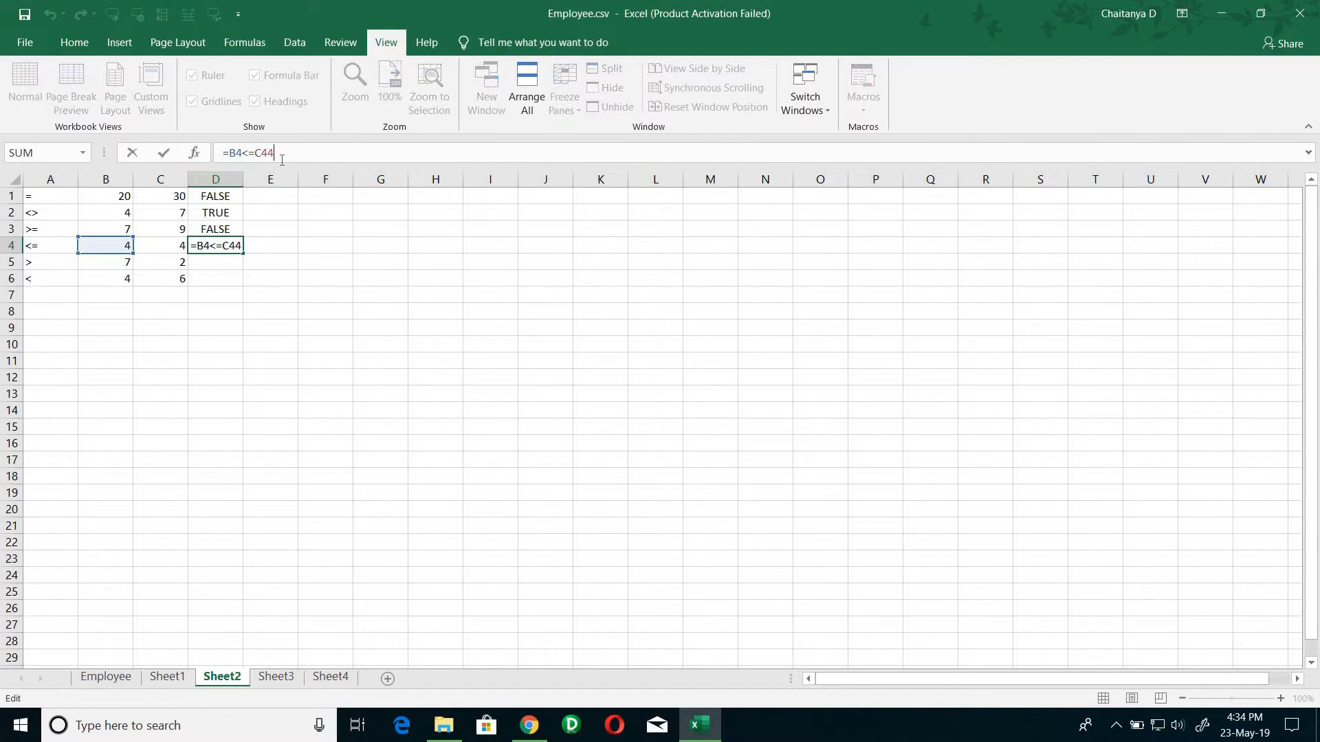
pyautogui.press('BackSpace')
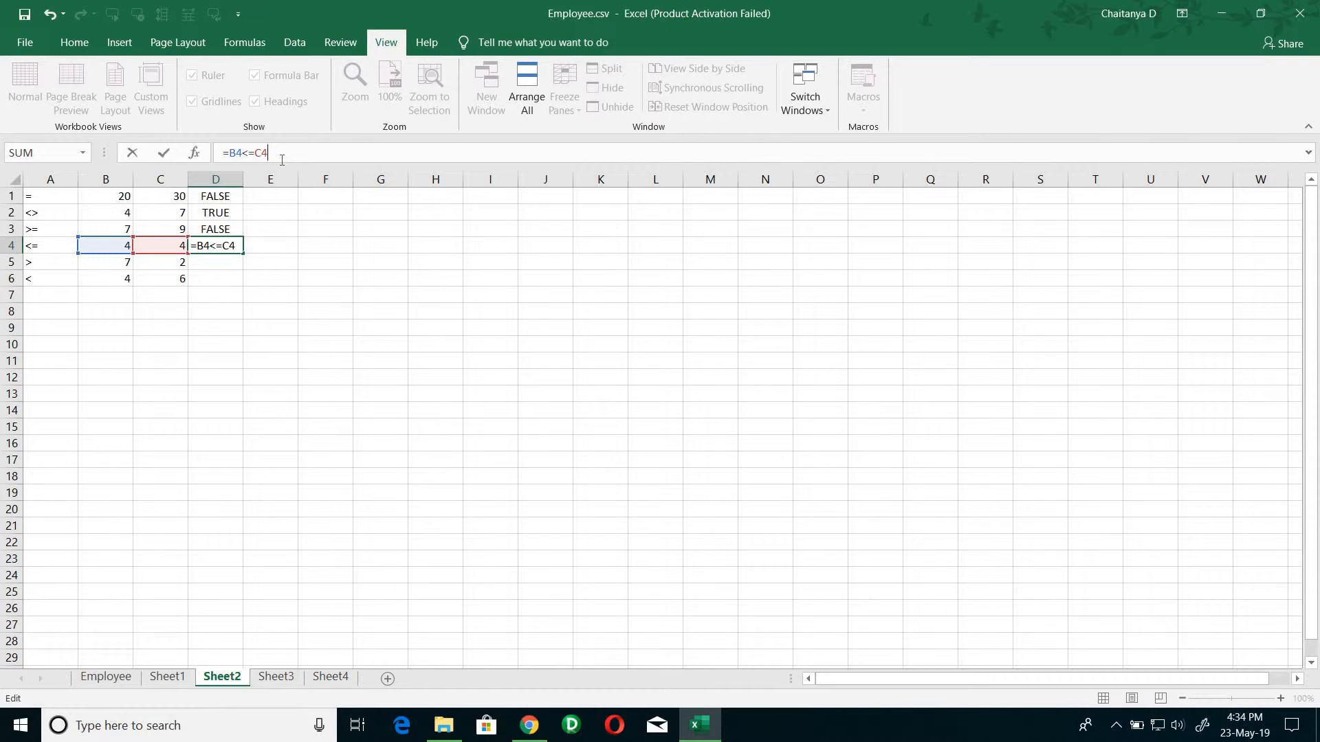
pyautogui.press('Return')
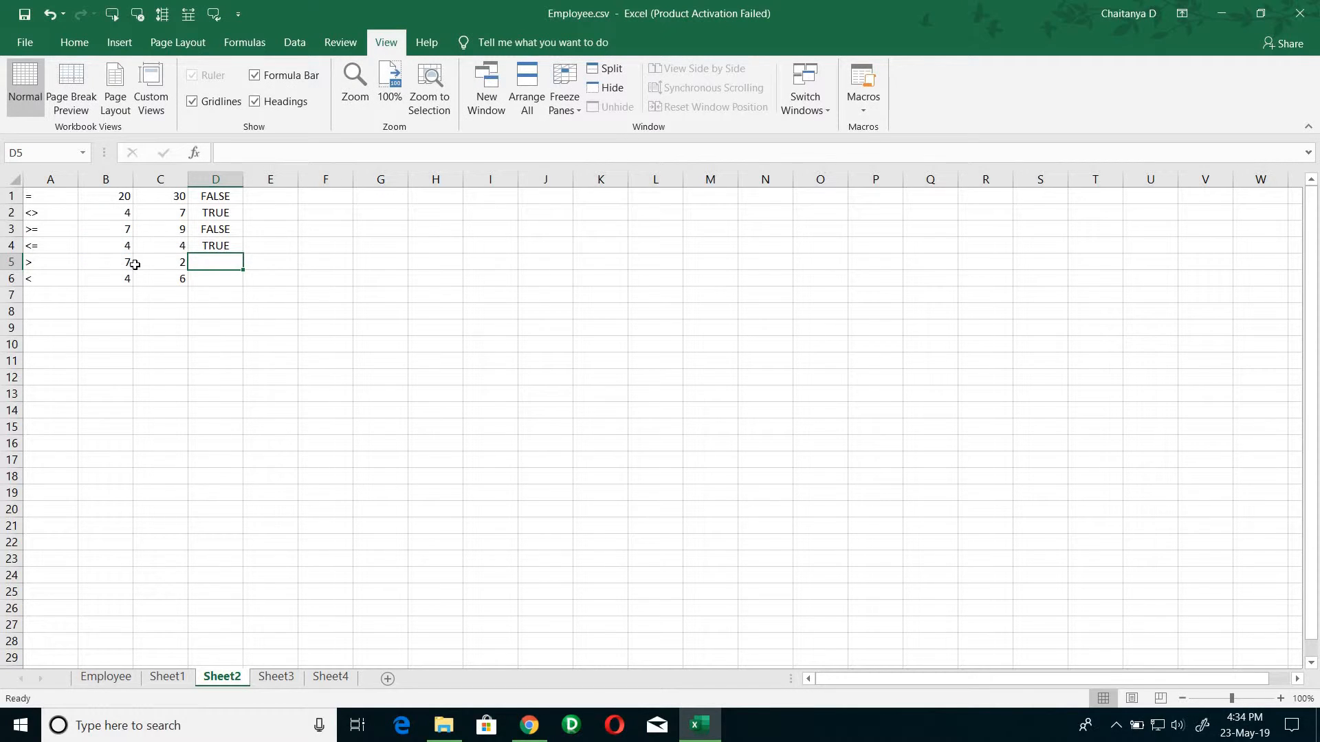
# Enter the formula =B5>C5 in cell D5 for the greater-than comparison
pyautogui.write('=')
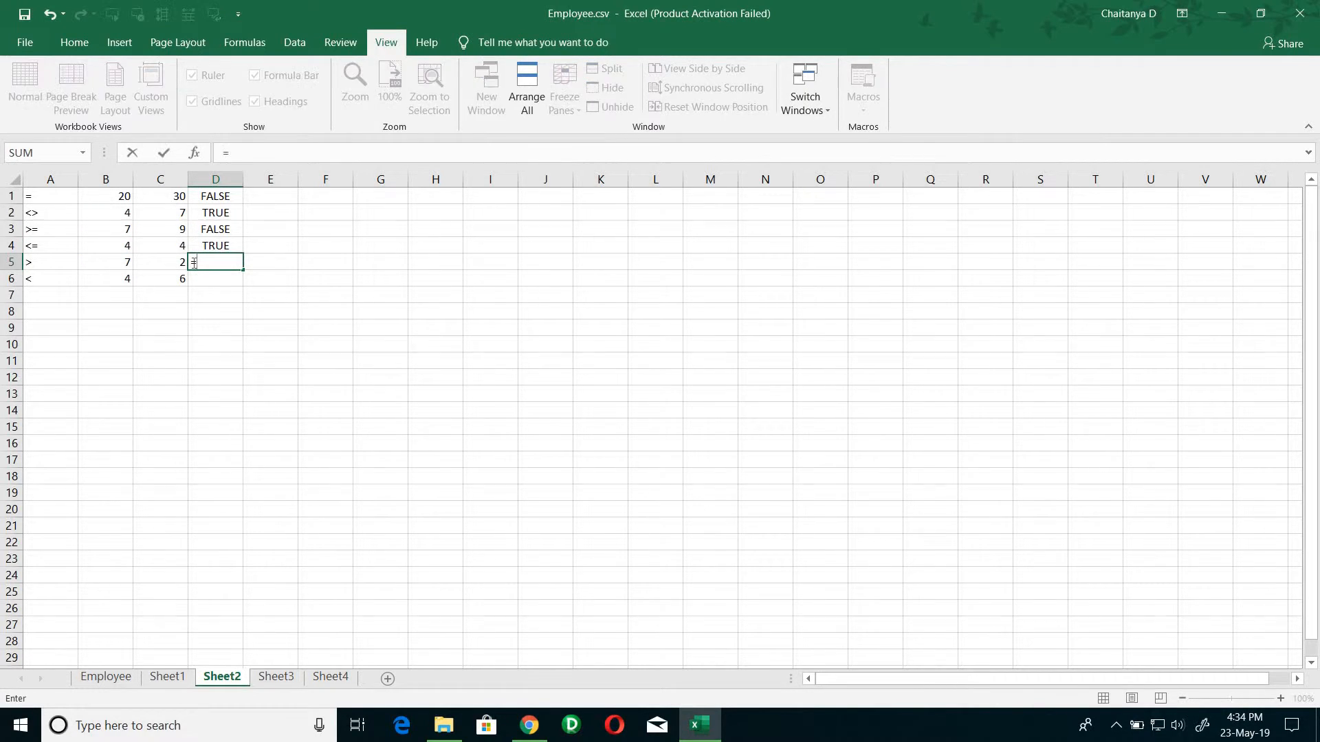
pyautogui.click(122, 261)
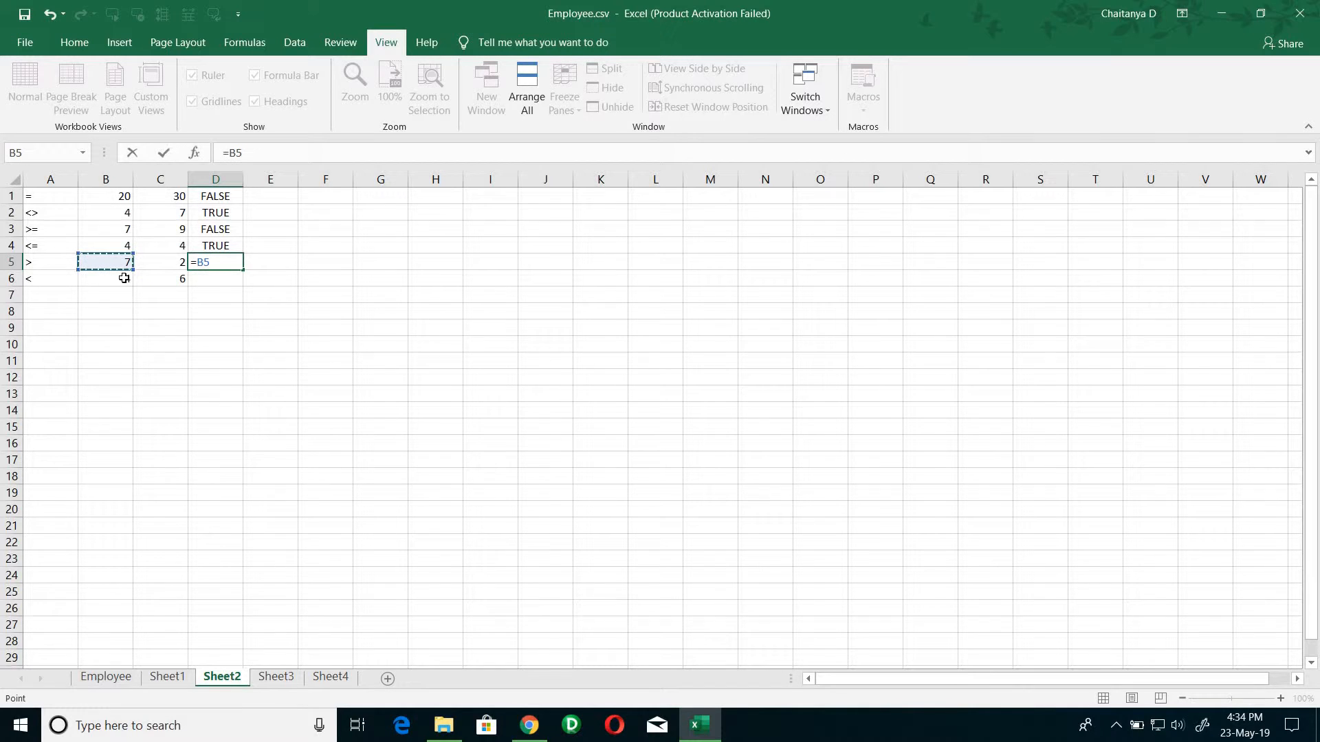
pyautogui.write('>')
pyautogui.click(155, 263)
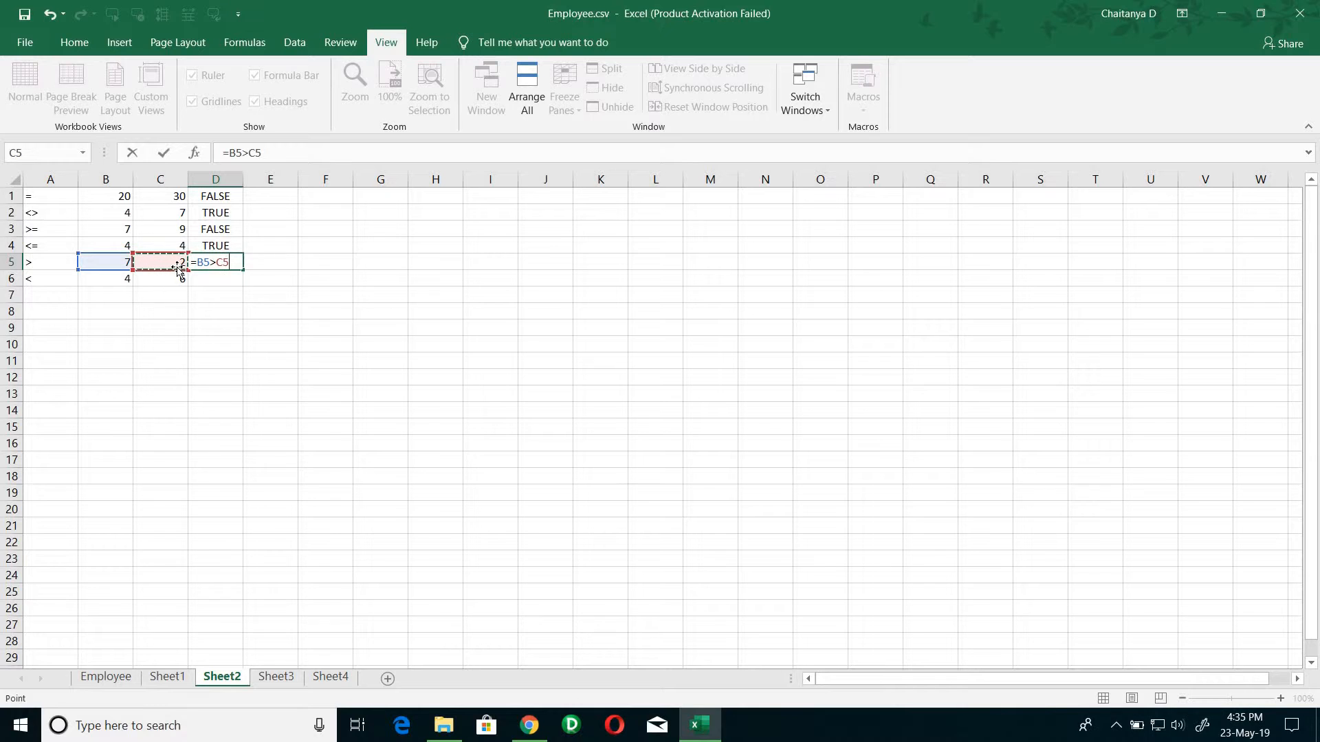
pyautogui.press('Return')
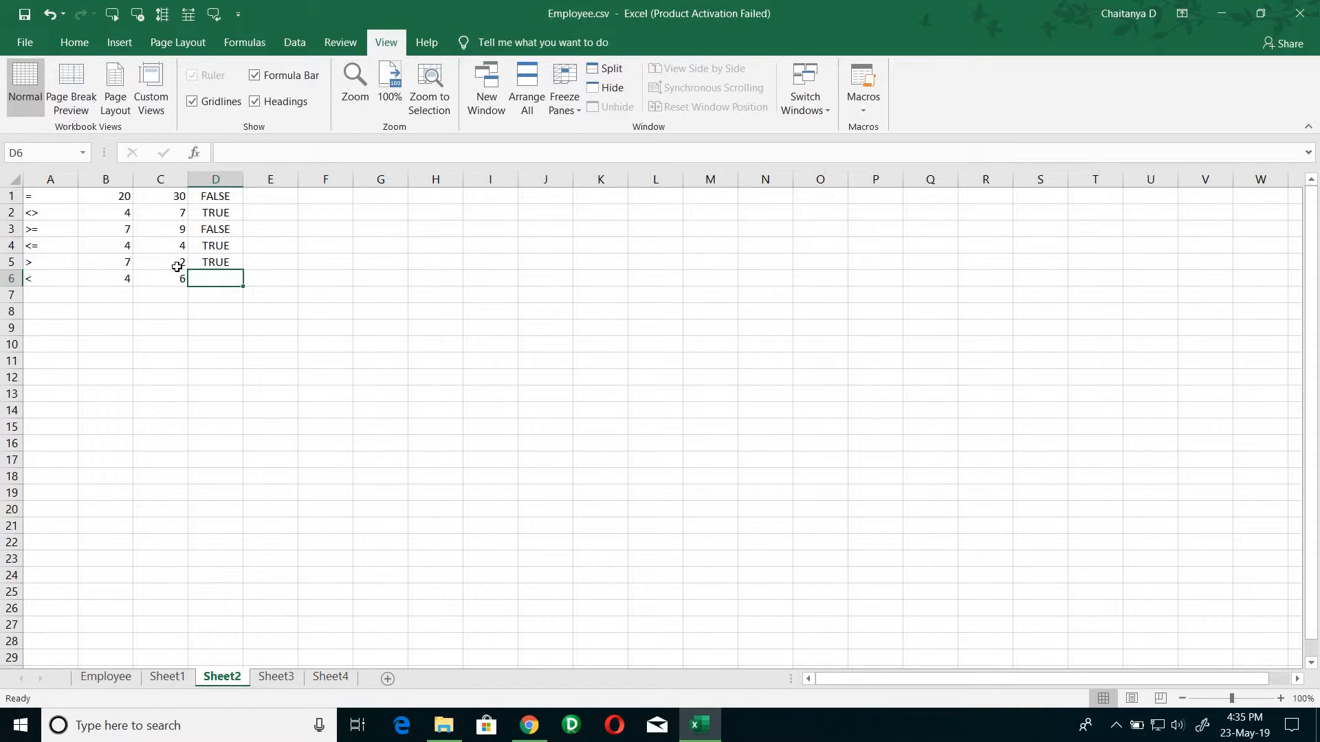
# Enter the formula =B6<C6 in cell D6 for the less-than comparison
pyautogui.write('=')
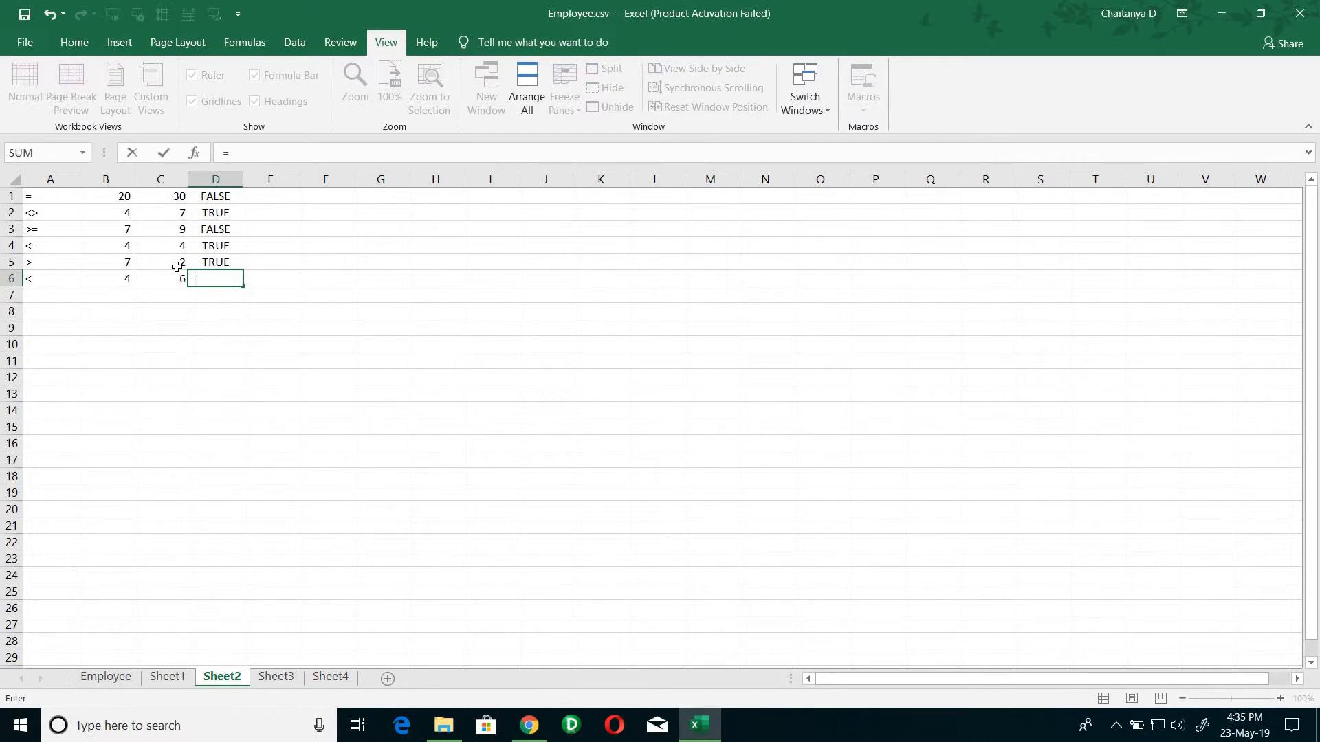
pyautogui.click(114, 284)
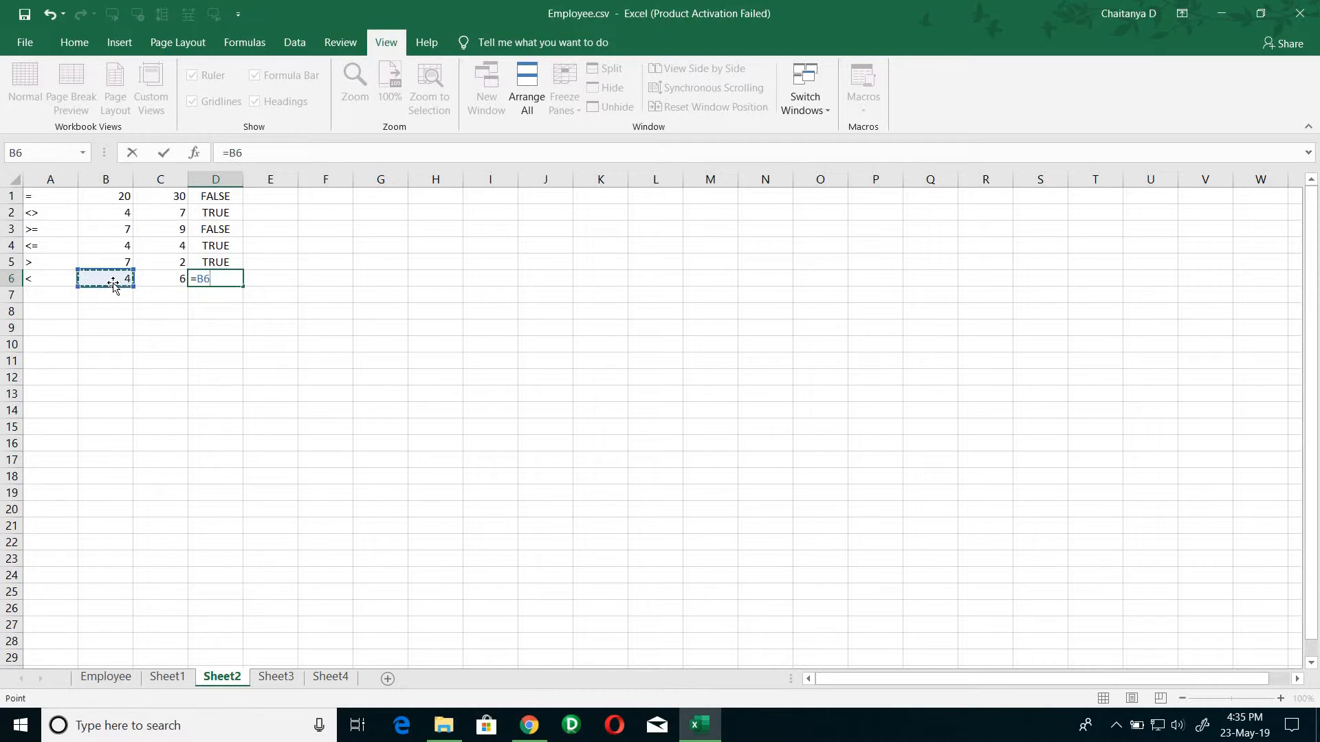
pyautogui.write('<')
pyautogui.click(155, 282)
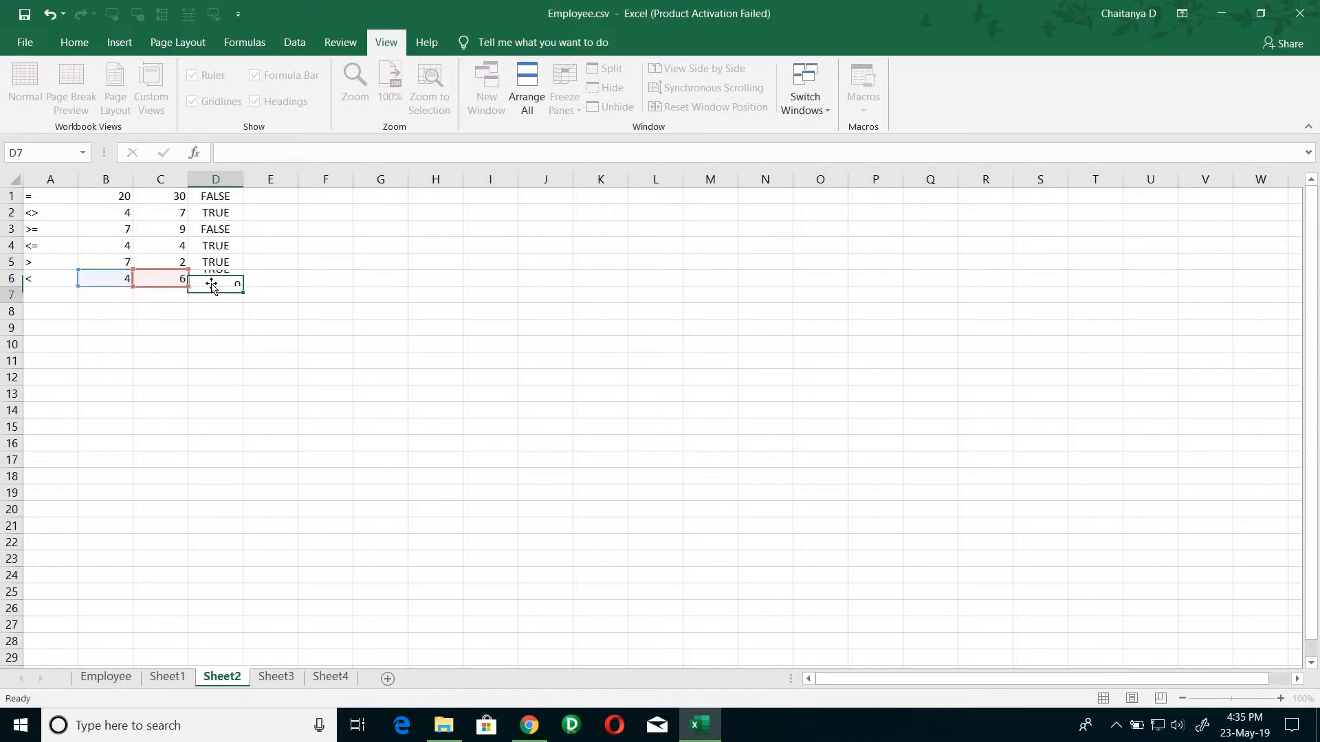
pyautogui.press('Return')
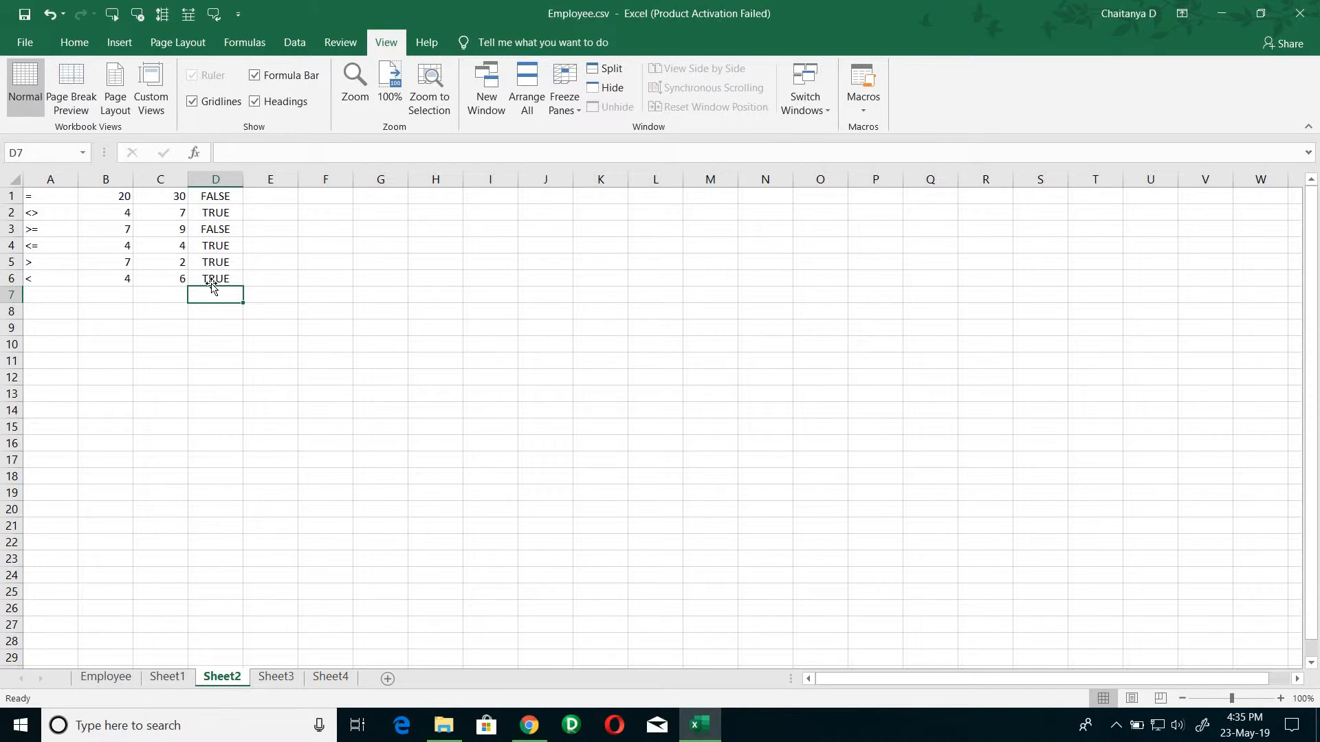
pyautogui.moveTo(50, 199); pyautogui.dragTo(55, 296)
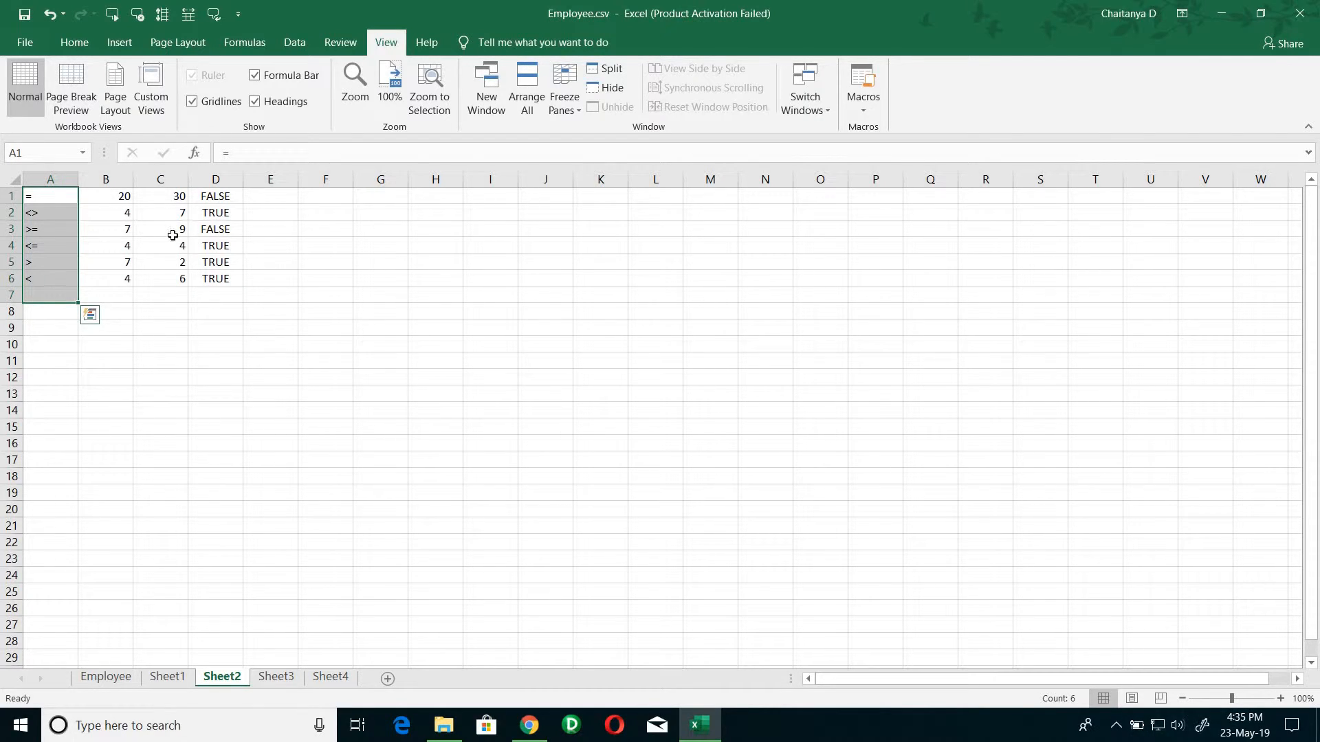
pyautogui.click(217, 181)
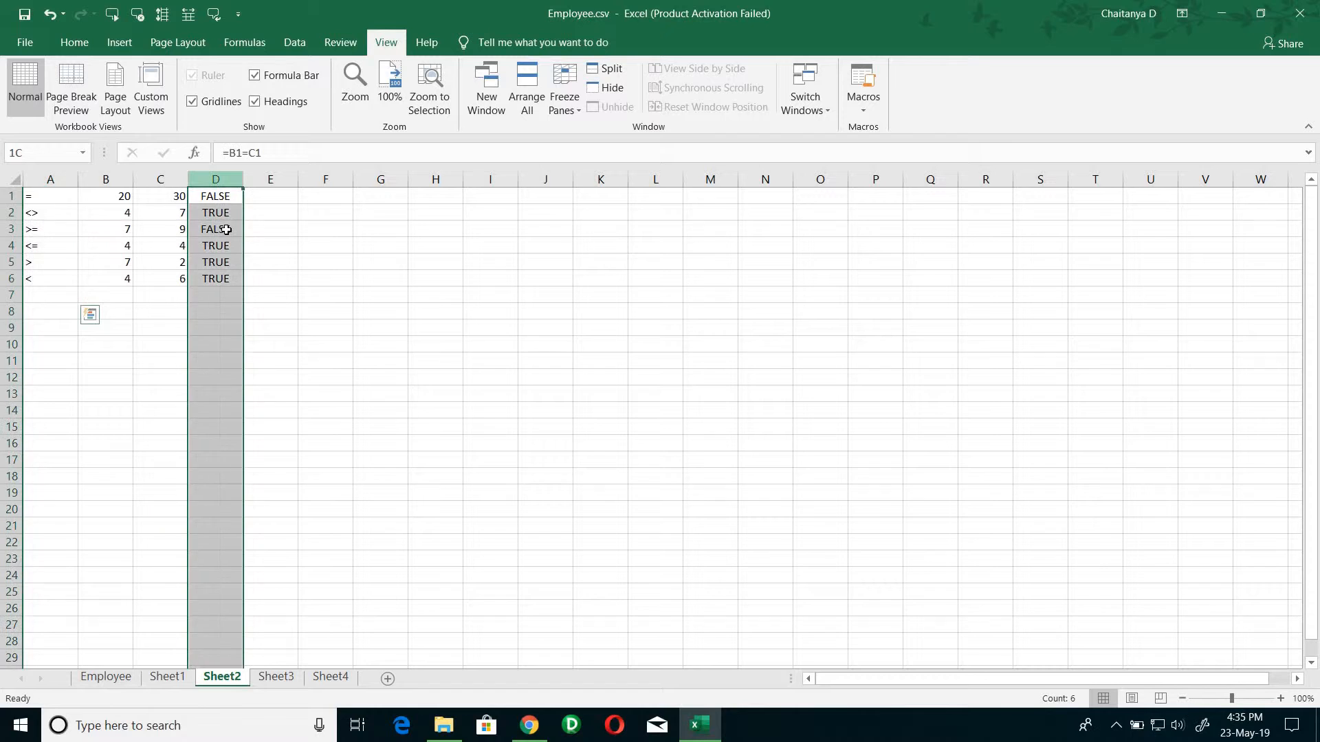
pyautogui.click(256, 225)
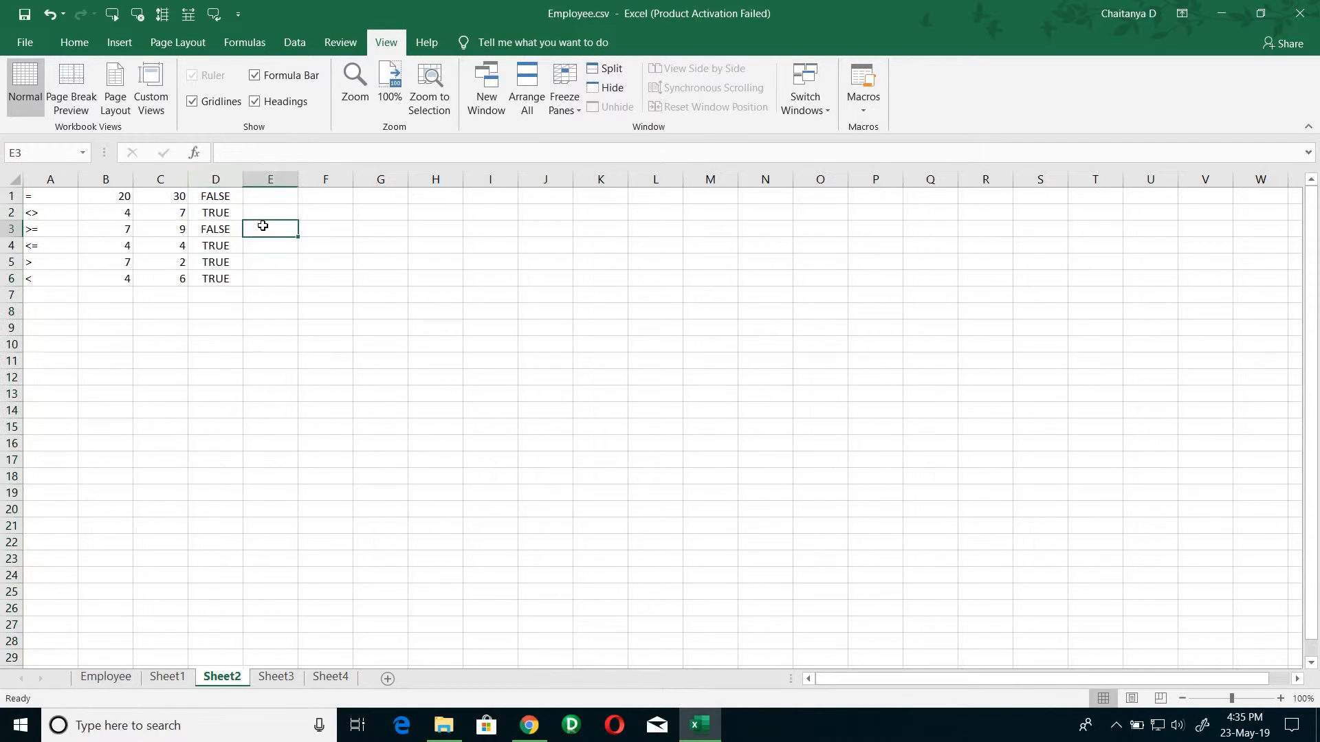
pyautogui.moveTo(211, 196); pyautogui.dragTo(223, 331)
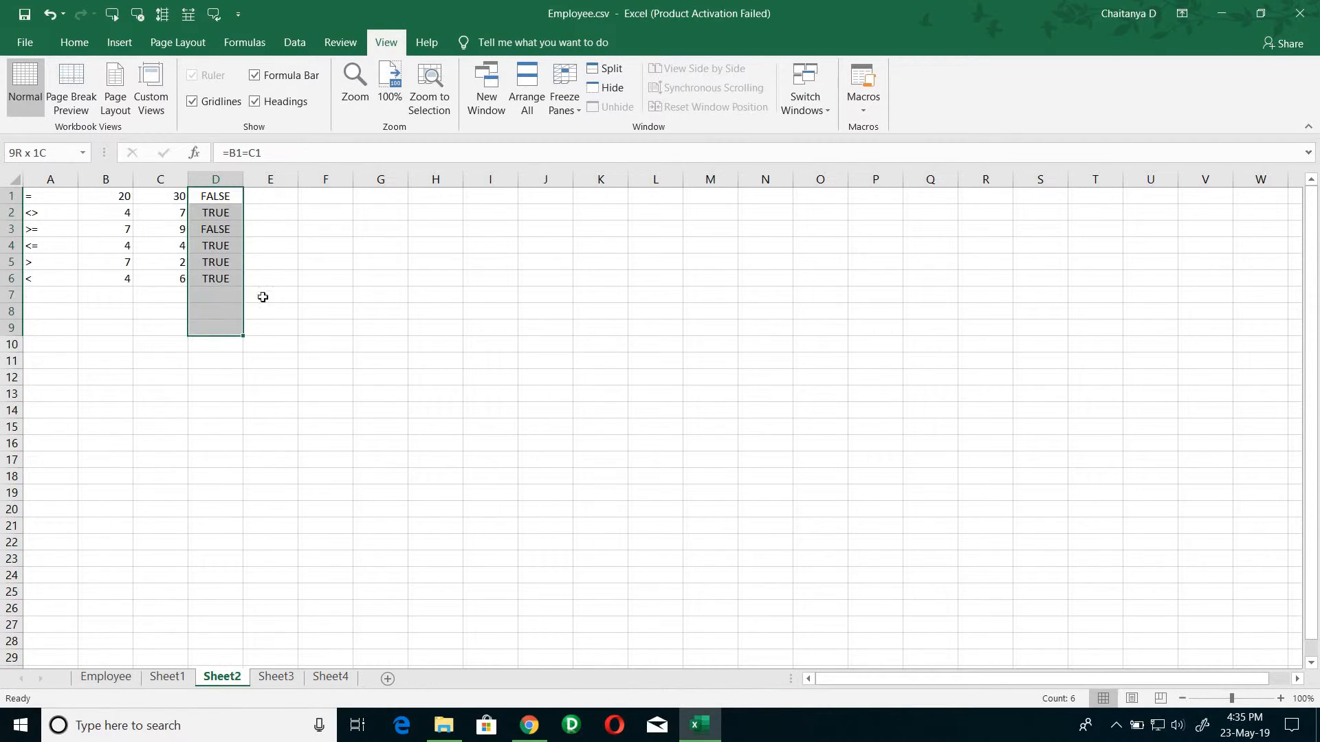
pyautogui.click(306, 272)
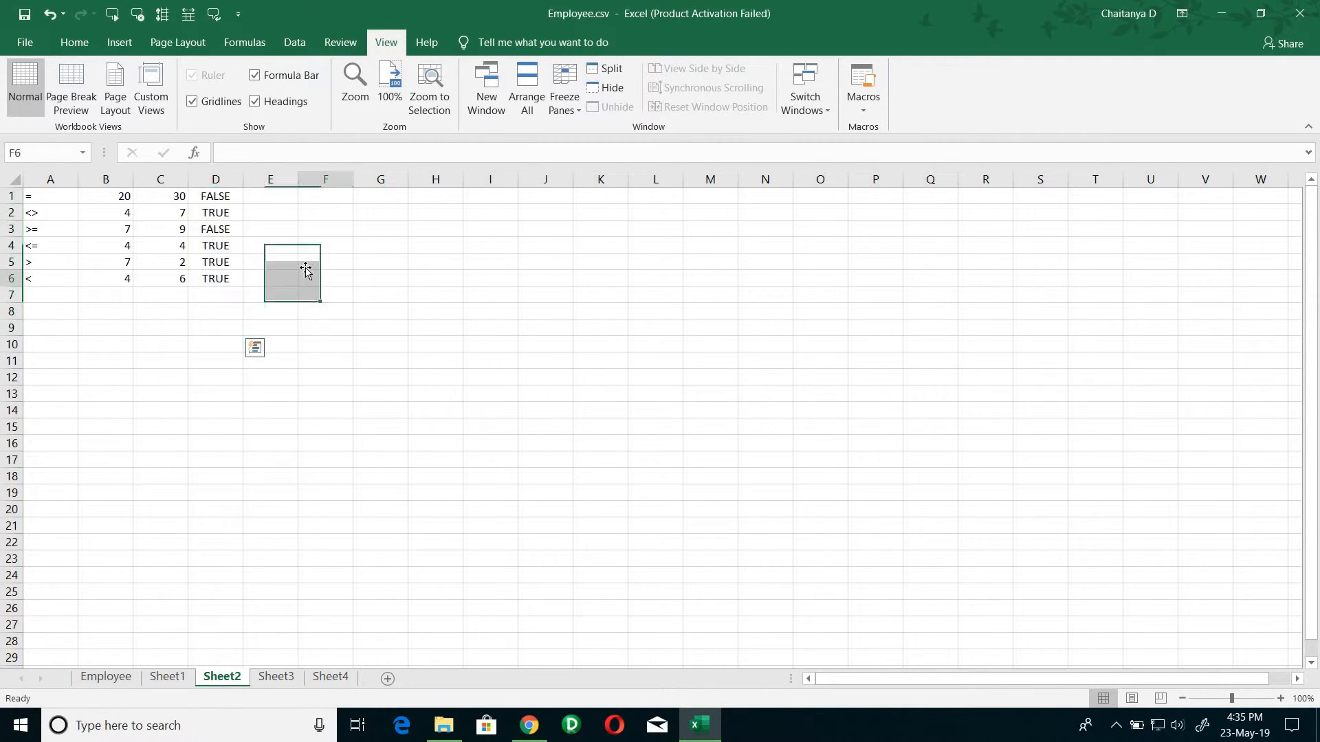
pyautogui.click(183, 323)
pyautogui.click(44, 323)
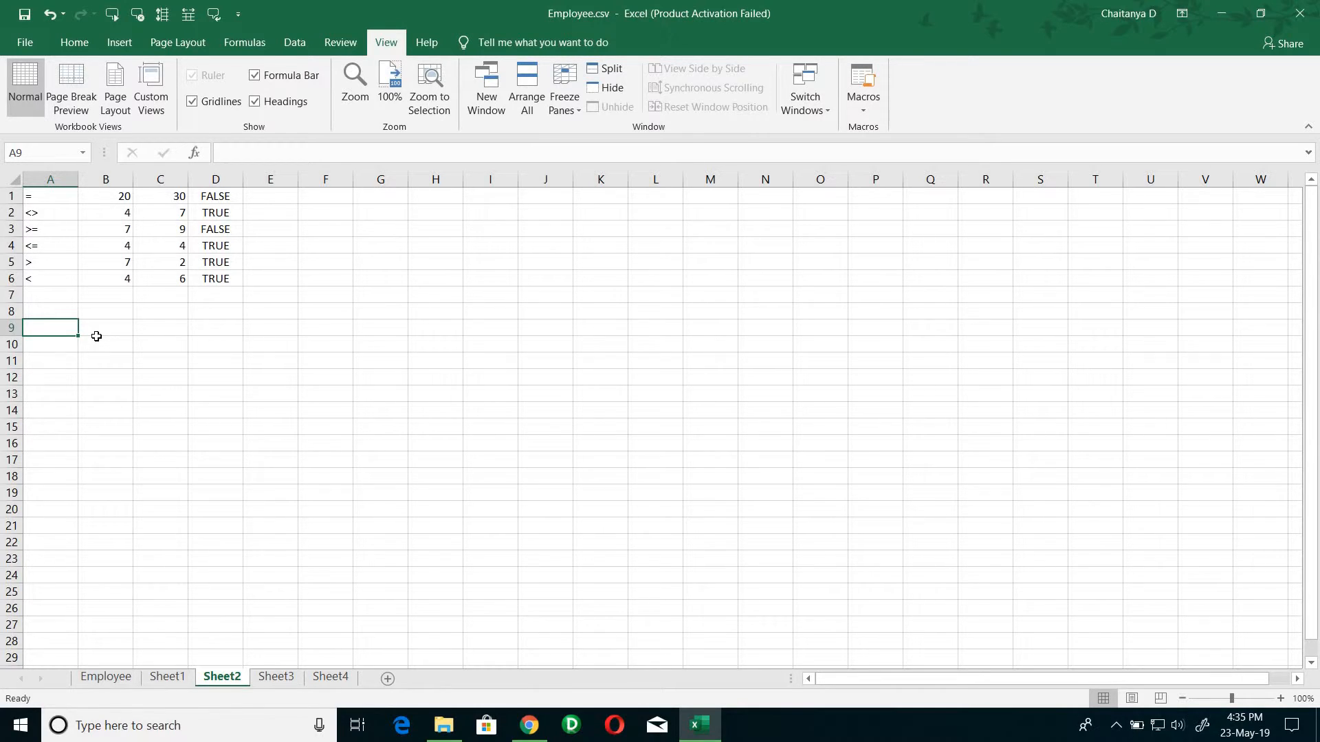
pyautogui.press('Right')
pyautogui.press('Right')
pyautogui.press('Right')
pyautogui.press('Right')
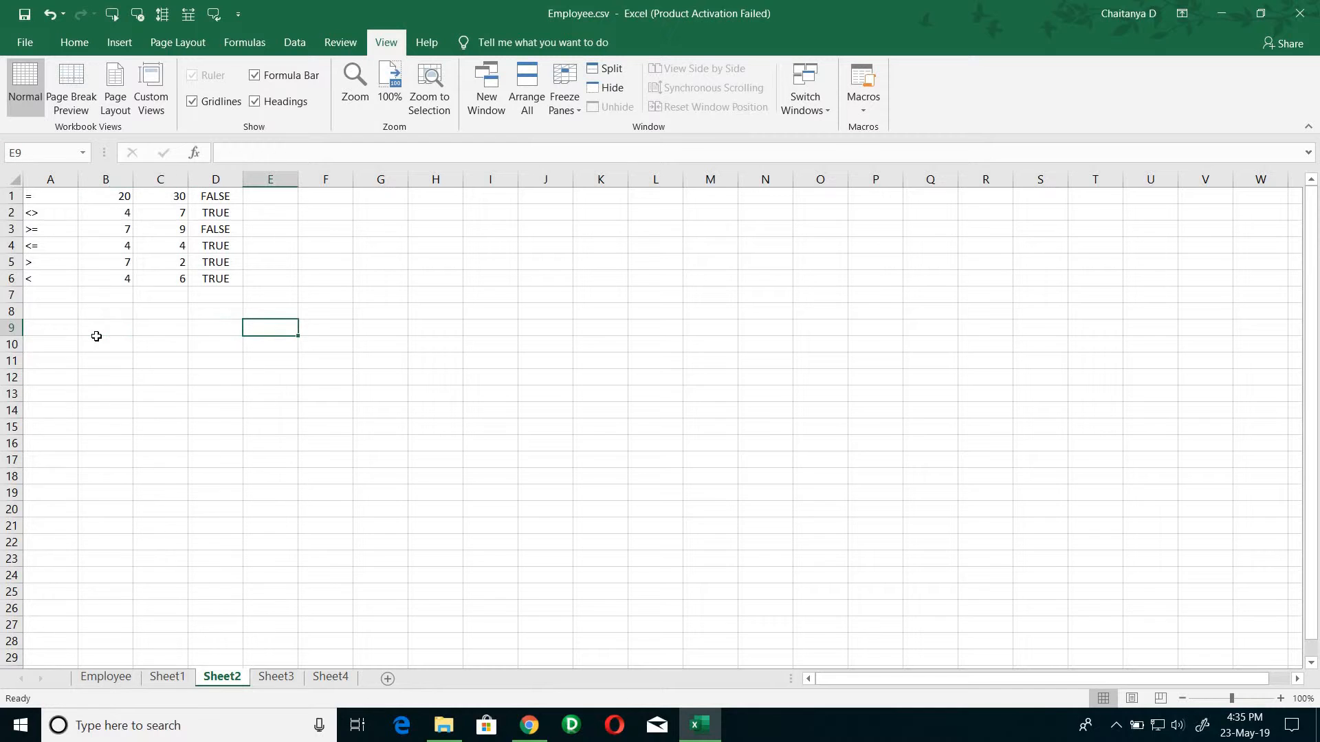
pyautogui.press('Up')
pyautogui.press('Up')
pyautogui.press('Up')
pyautogui.press('Up')
pyautogui.press('Up')
pyautogui.press('Up')
pyautogui.press('Up')
pyautogui.press('Up')
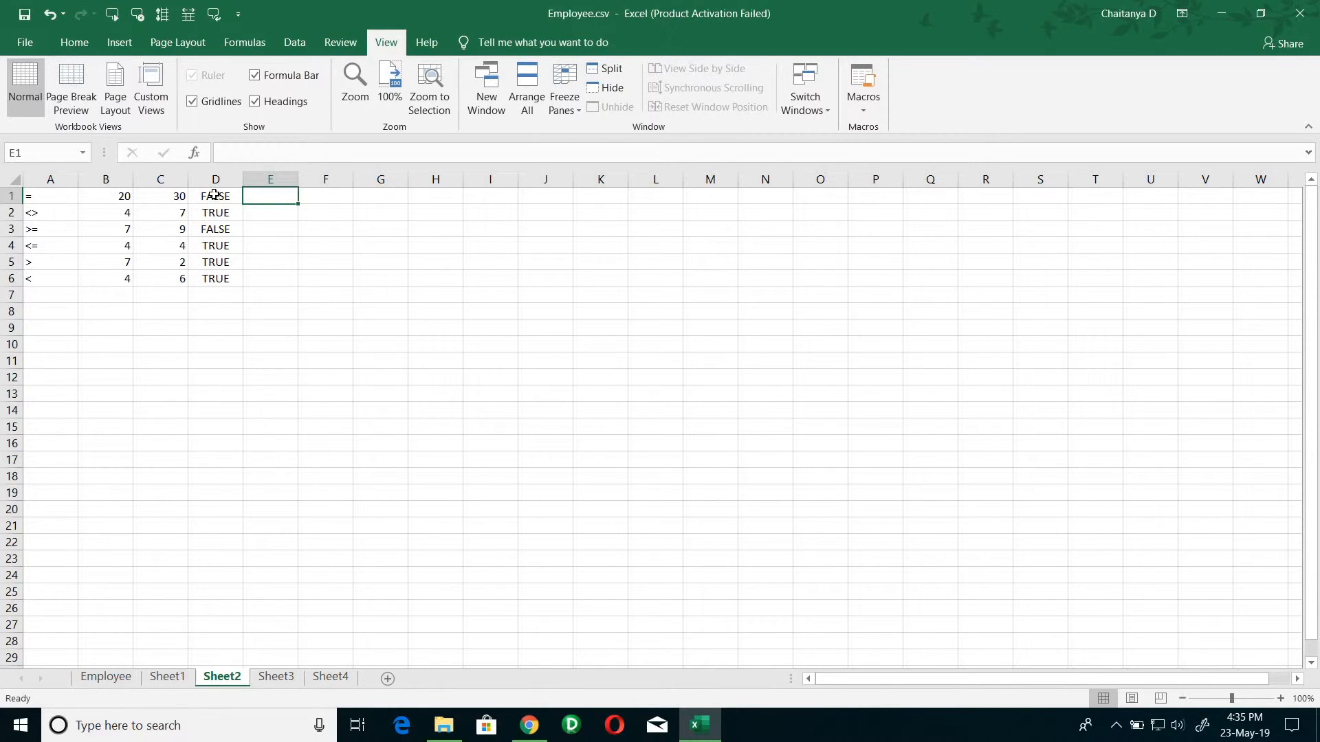
# Show the formulas behind the comparisons in D1:D6 for inspection, and switch the sheet back to displaying values
pyautogui.moveTo(214, 197); pyautogui.dragTo(226, 282)
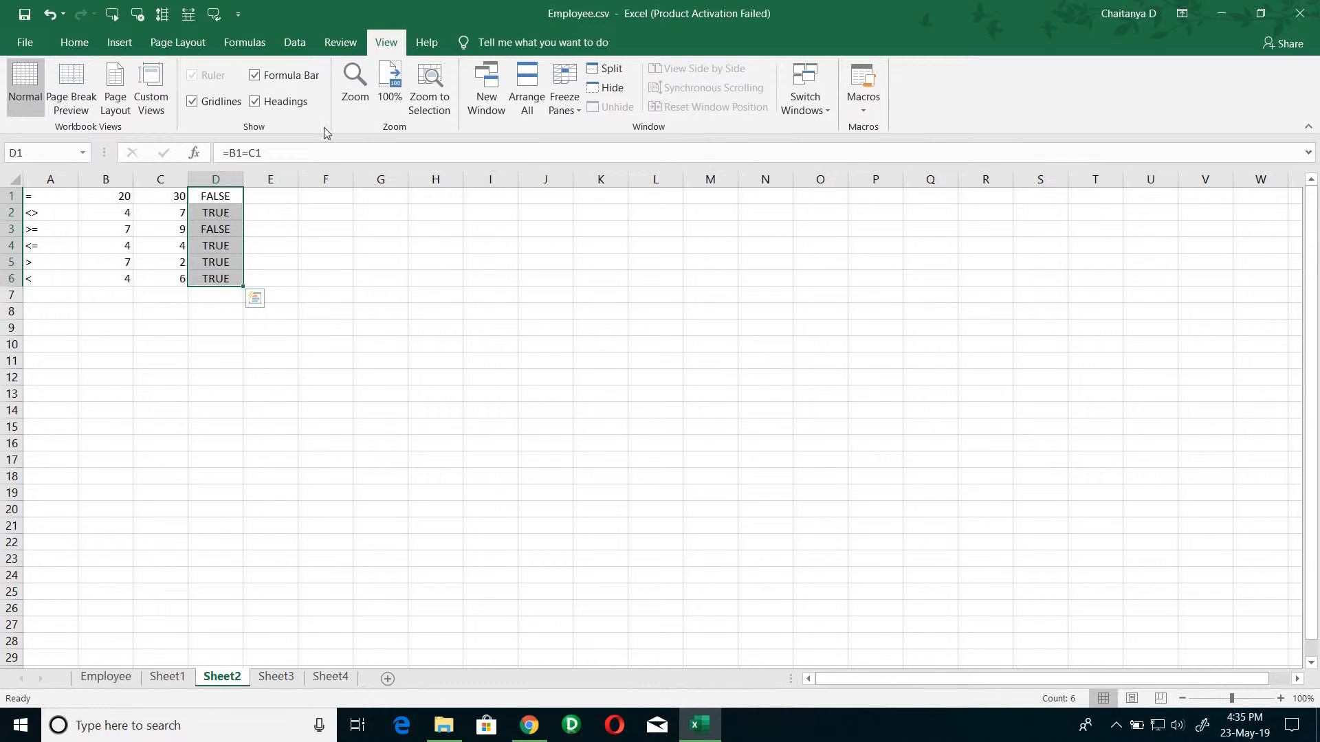
pyautogui.click(244, 43)
pyautogui.click(785, 68)
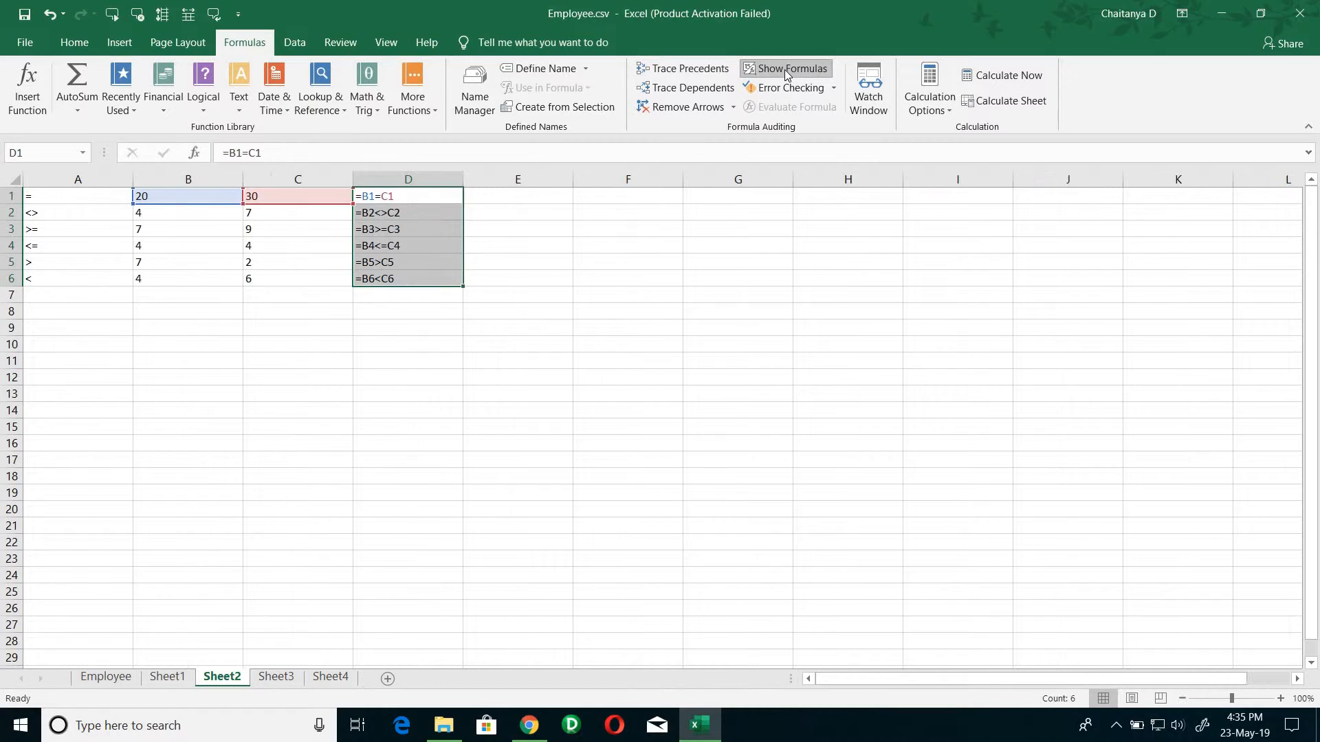
pyautogui.click(512, 199)
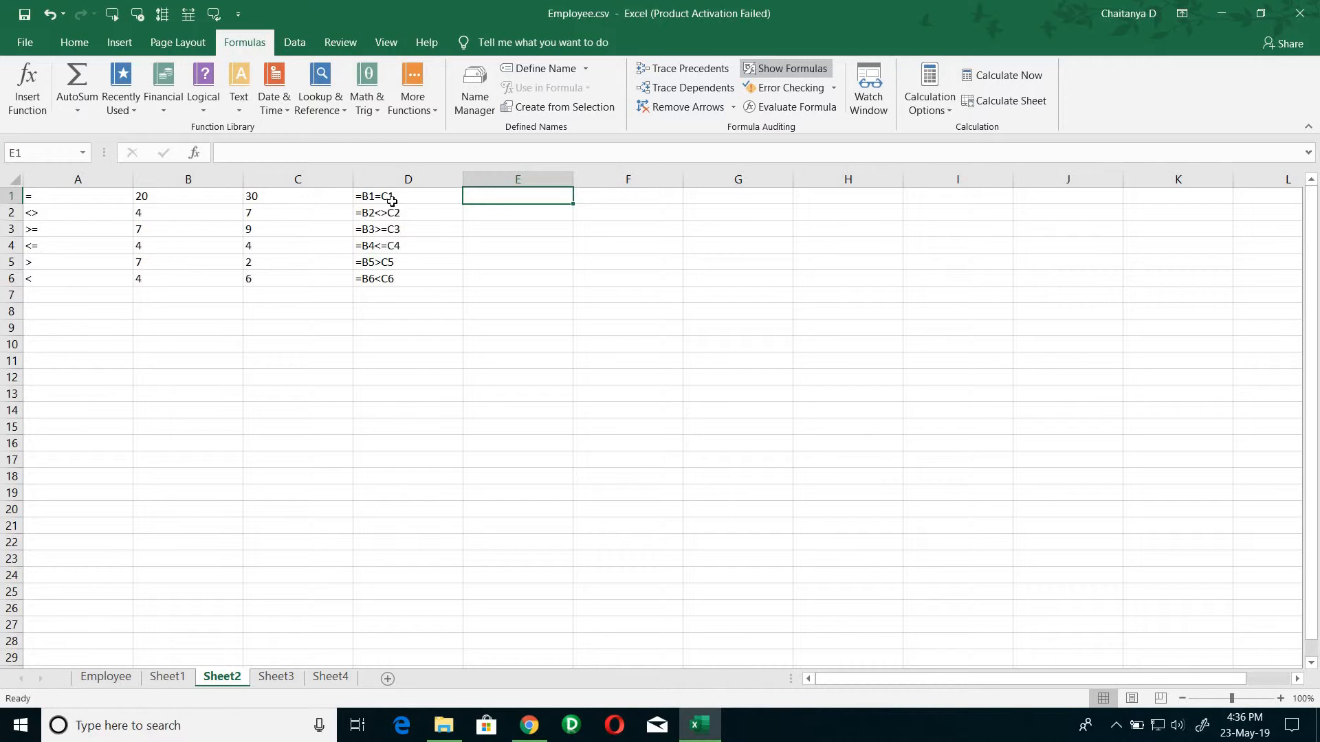
pyautogui.click(791, 68)
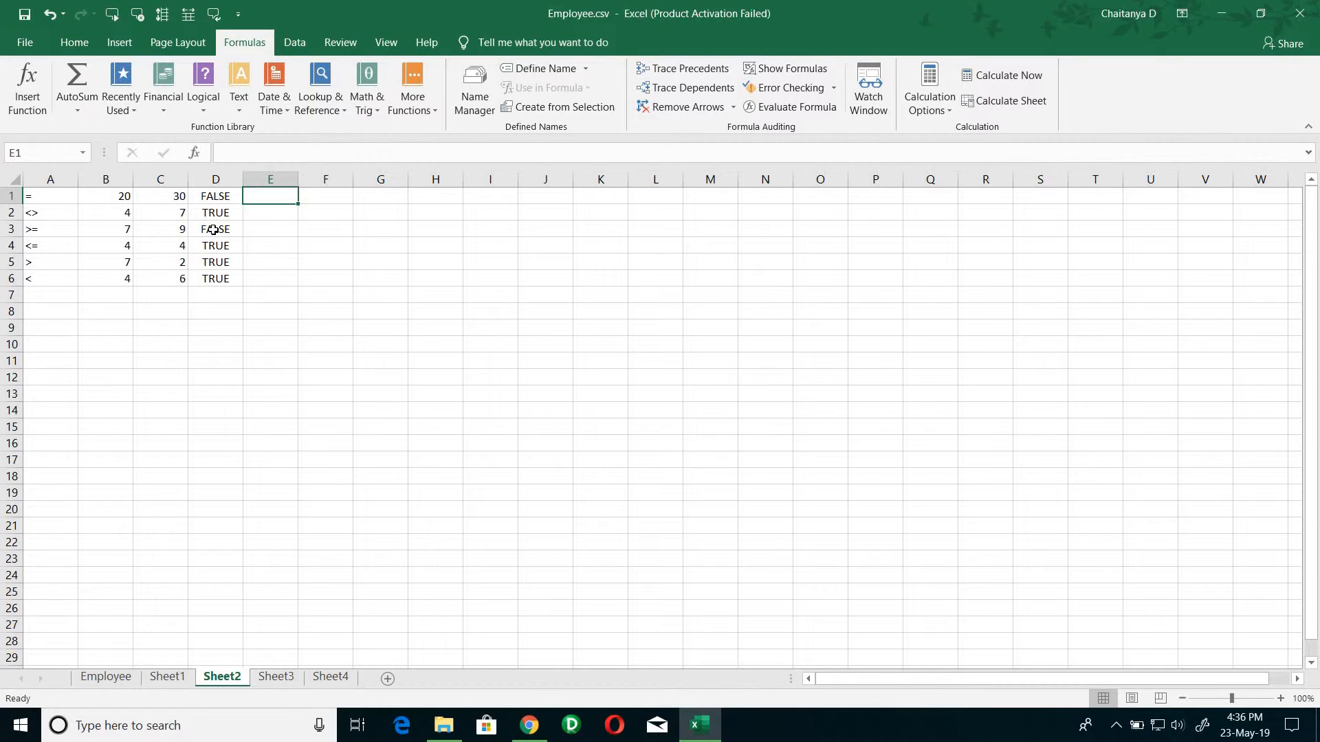
# Enter the formula =IF(B1=C1,"Pass","Fail") in cell E1
pyautogui.write('=')
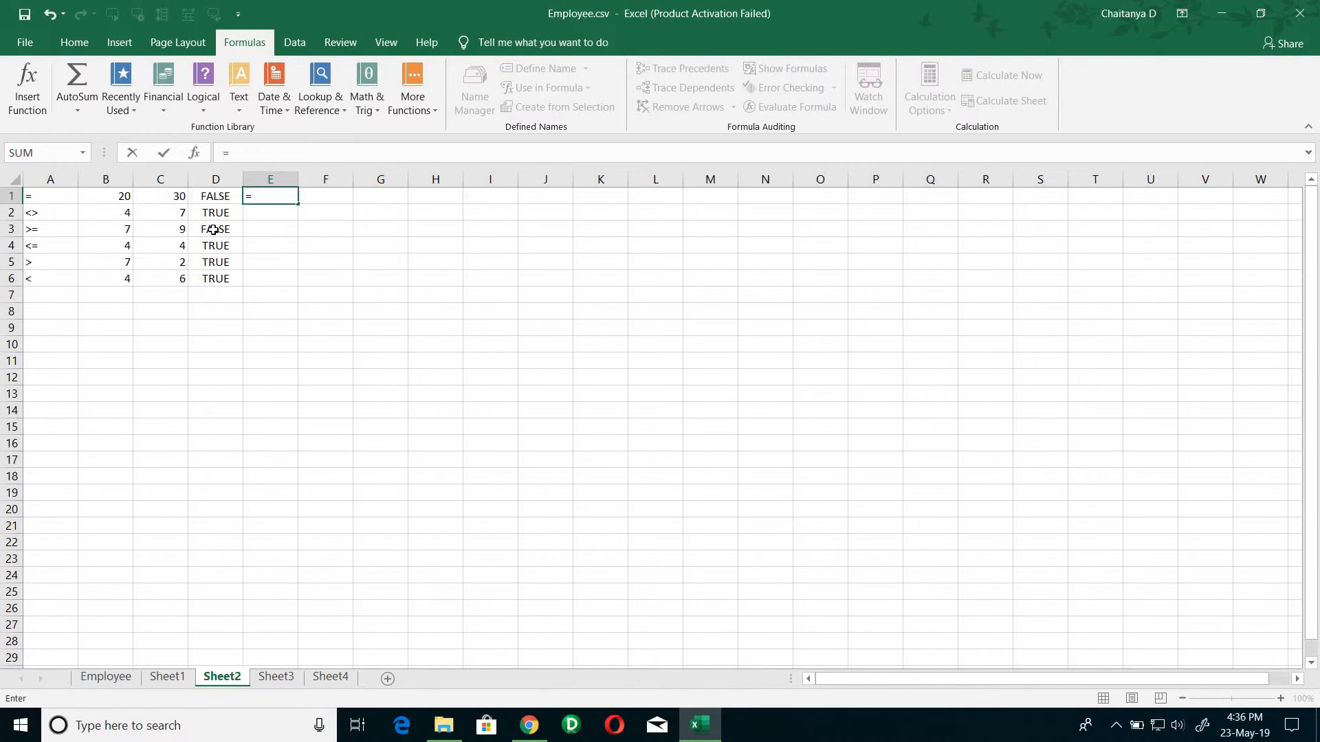
pyautogui.write('if')
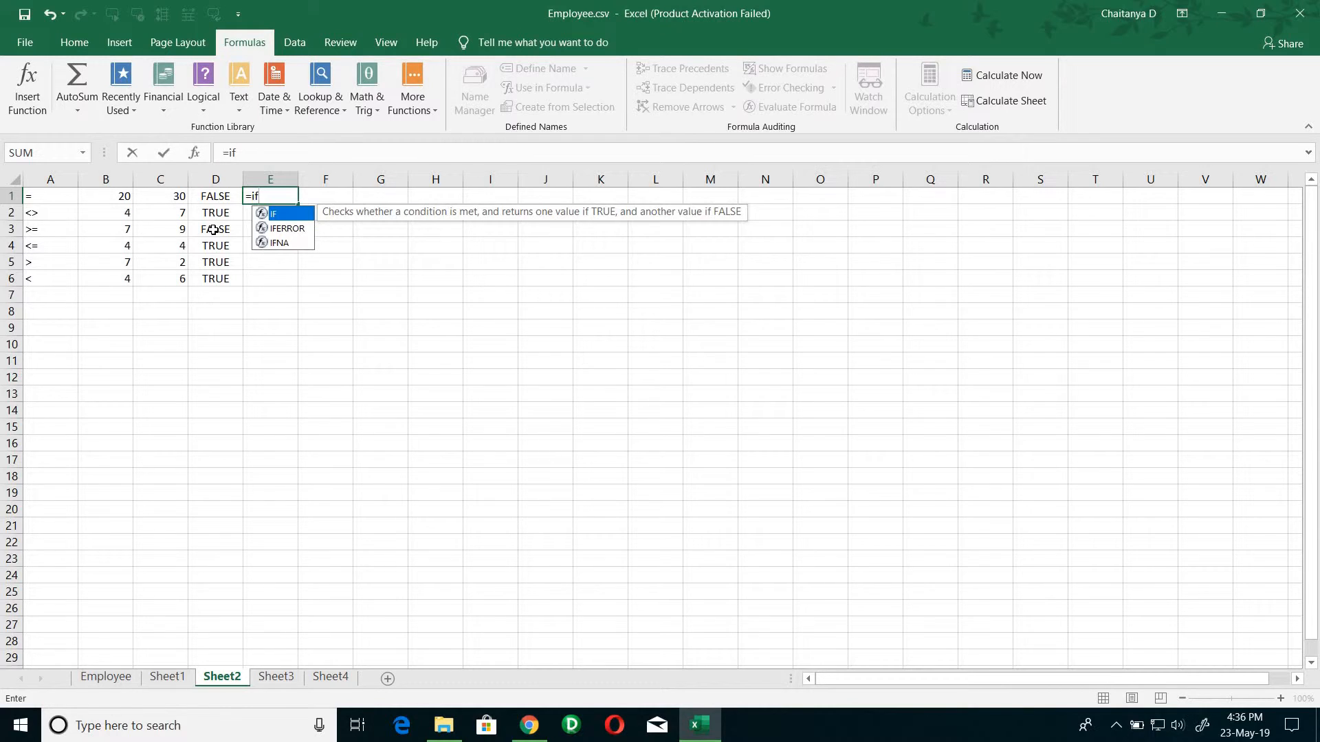
pyautogui.write('(')
pyautogui.click(101, 198)
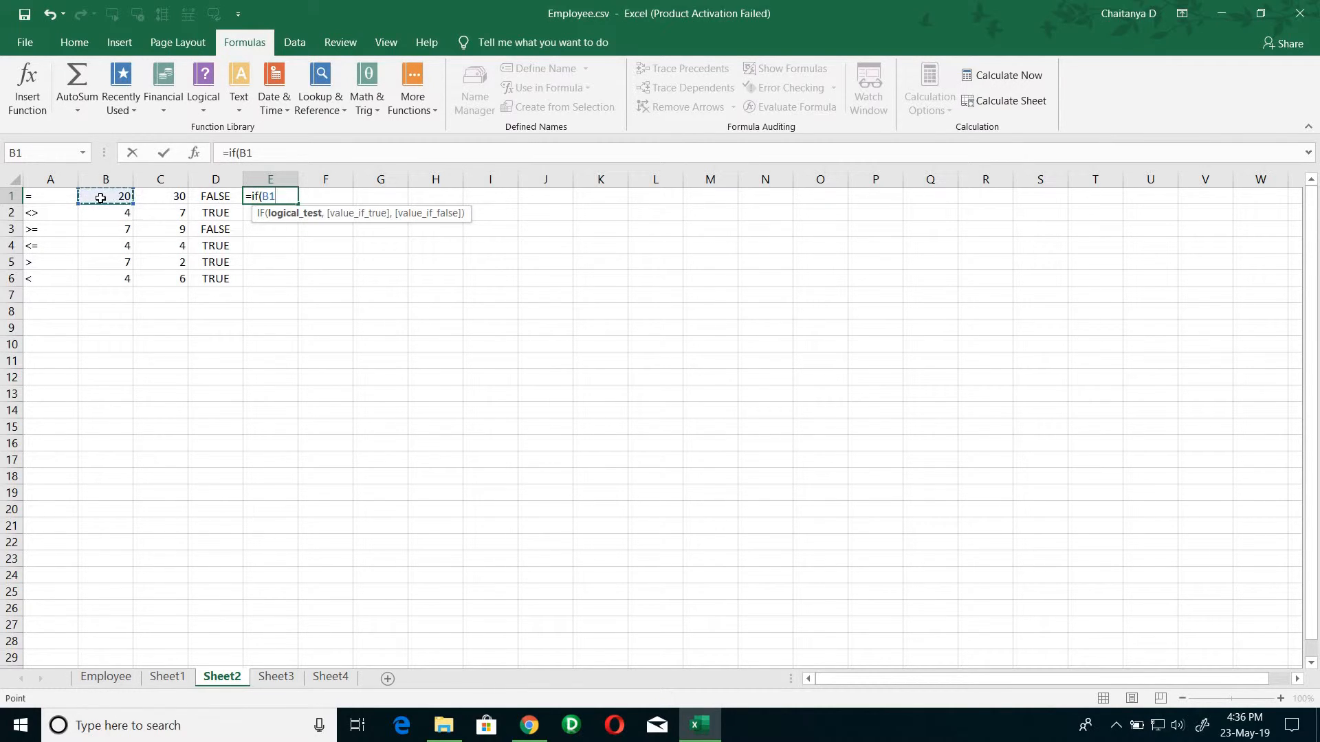
pyautogui.write('=')
pyautogui.click(170, 209)
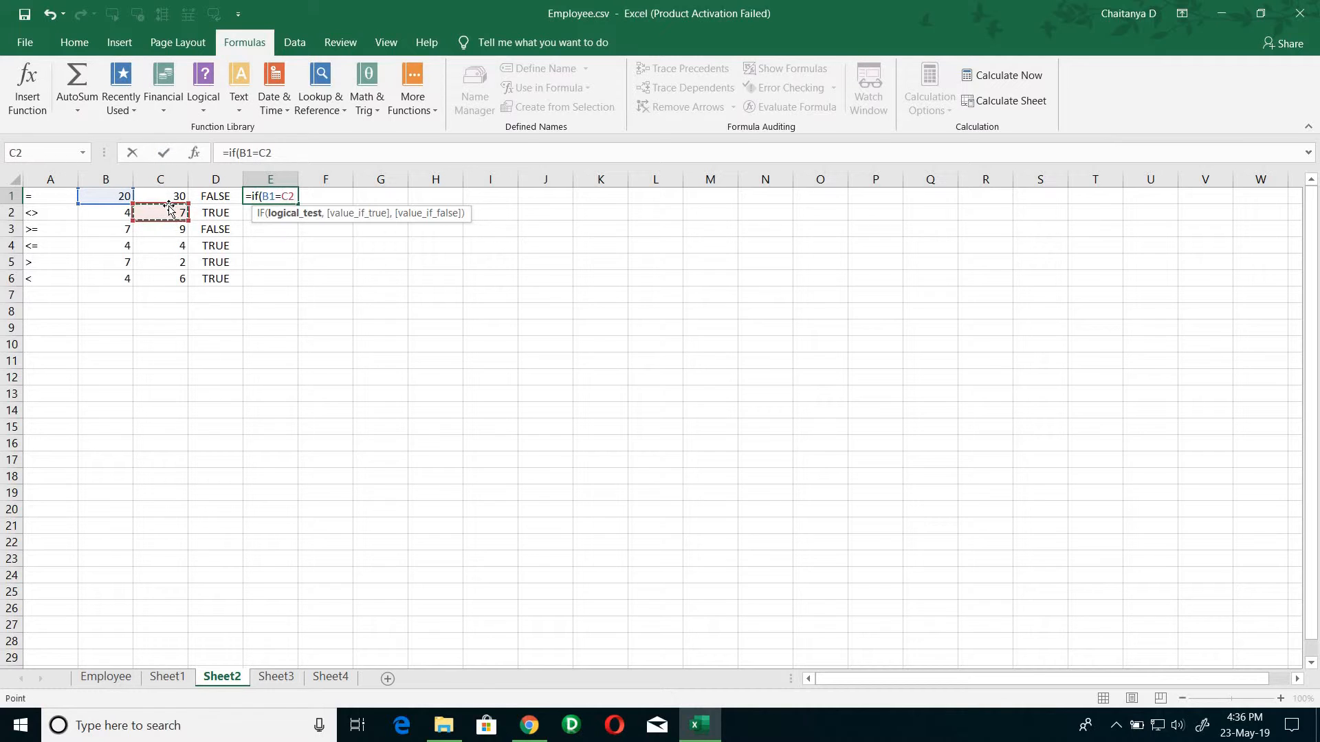
pyautogui.click(154, 200)
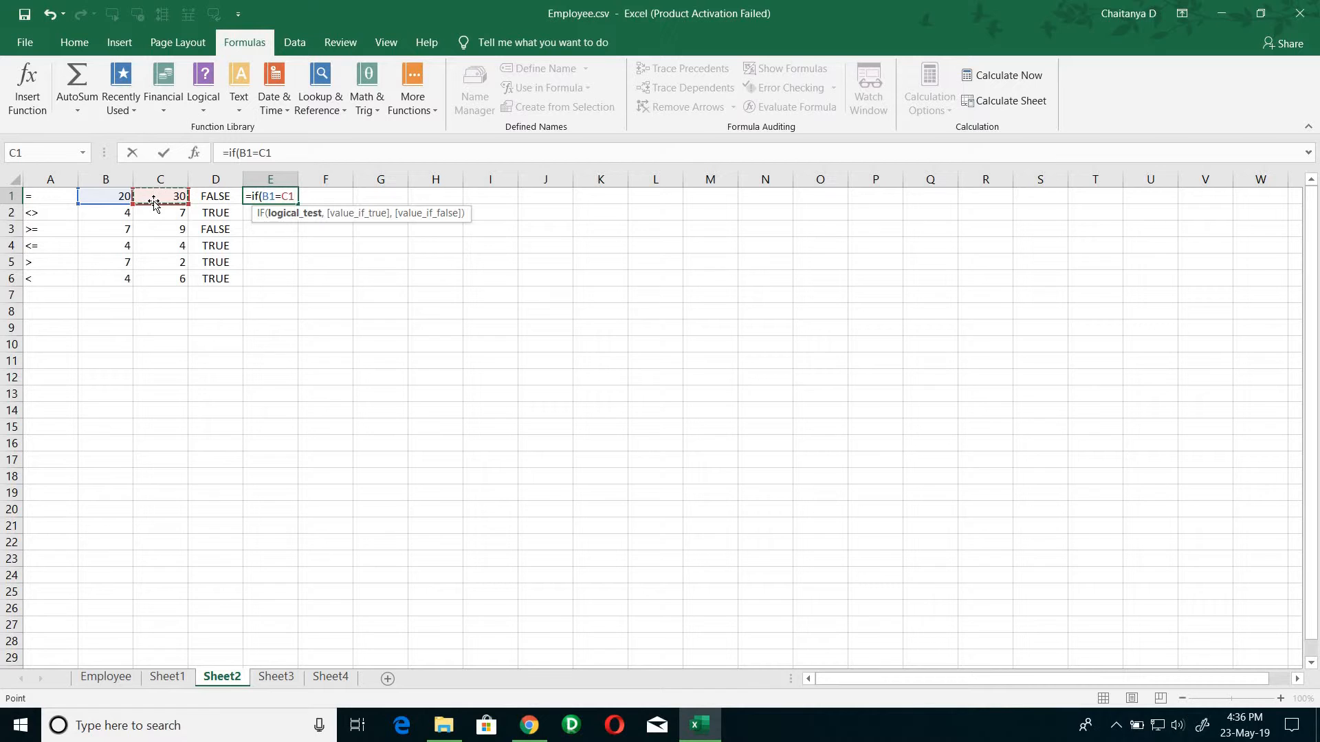
pyautogui.write(',')
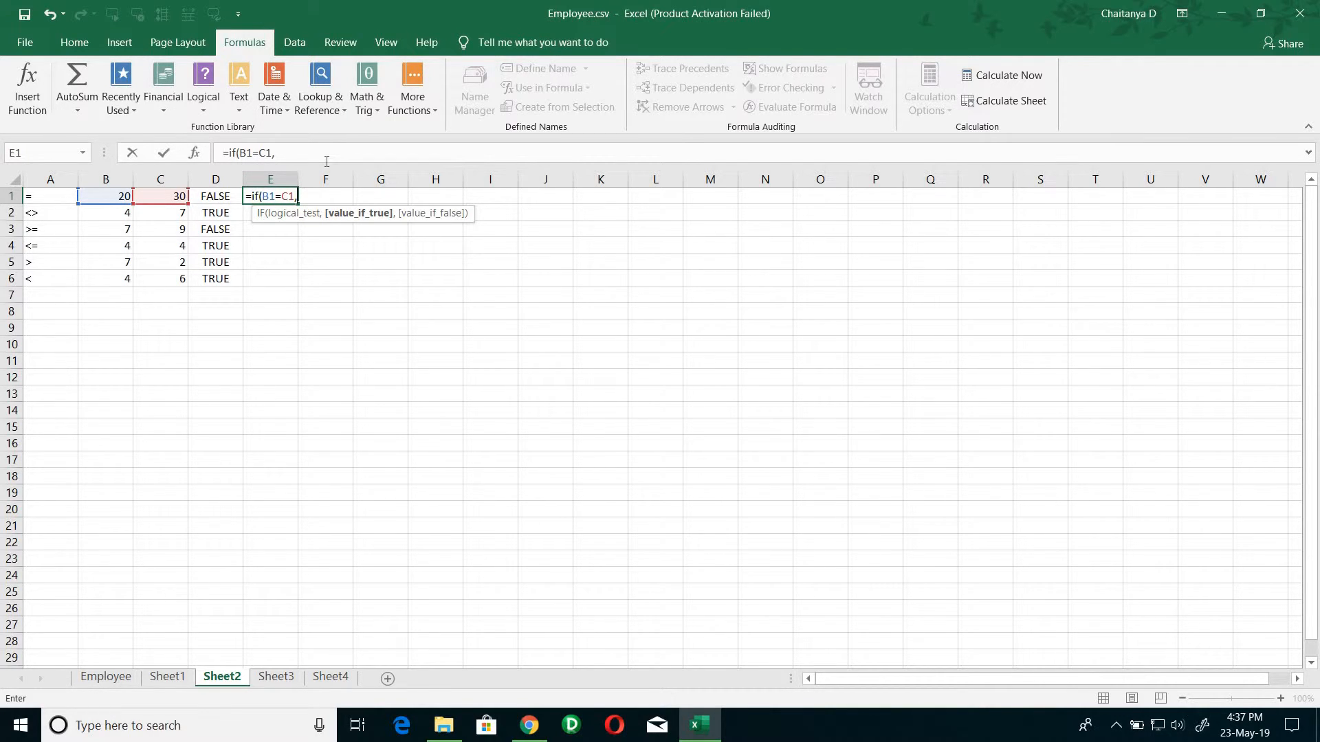
pyautogui.write('P')
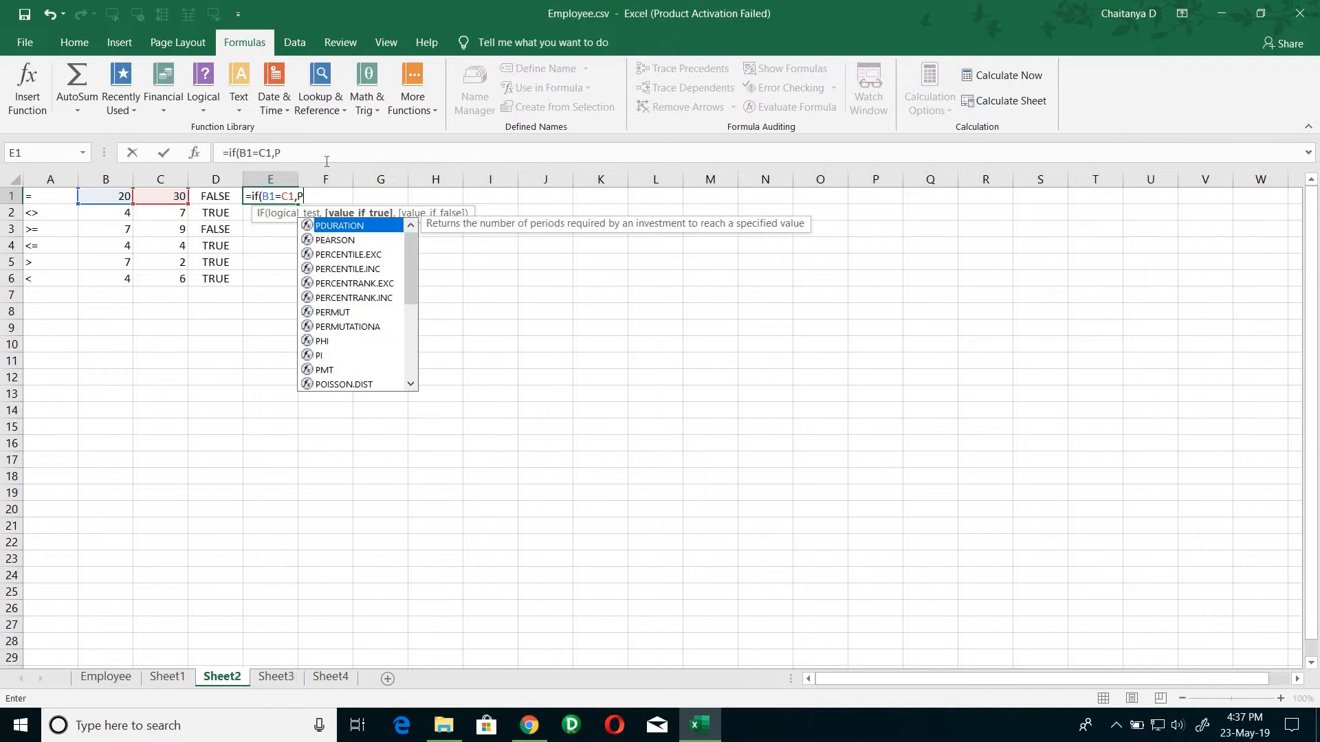
pyautogui.press('BackSpace')
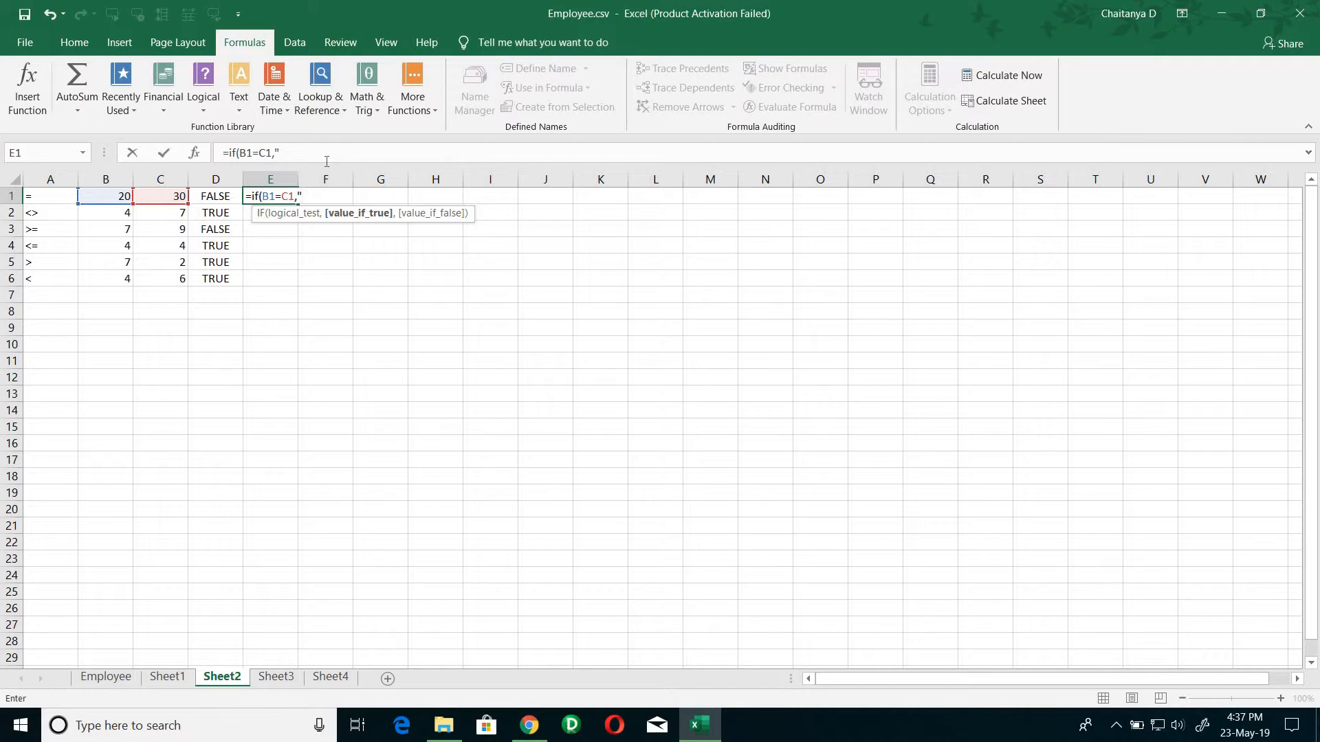
pyautogui.write('Pass","Fail')
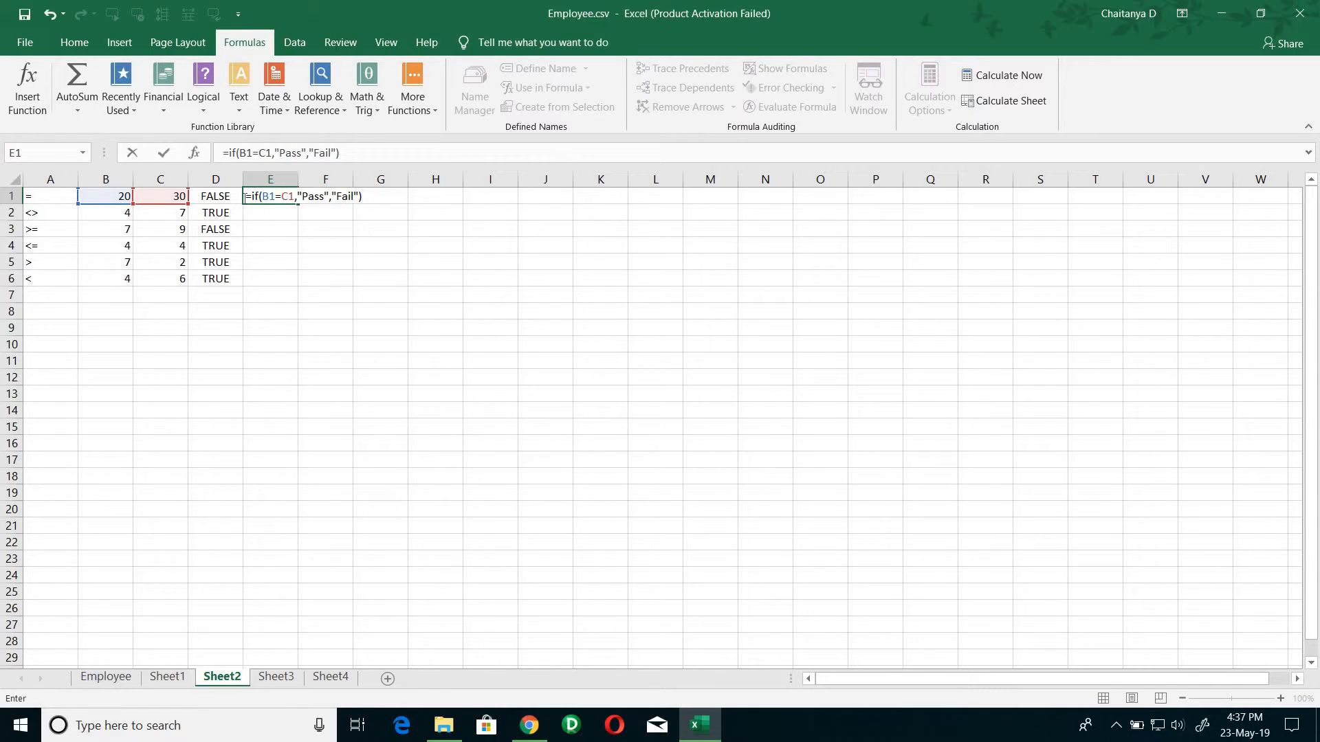
pyautogui.press('Return')
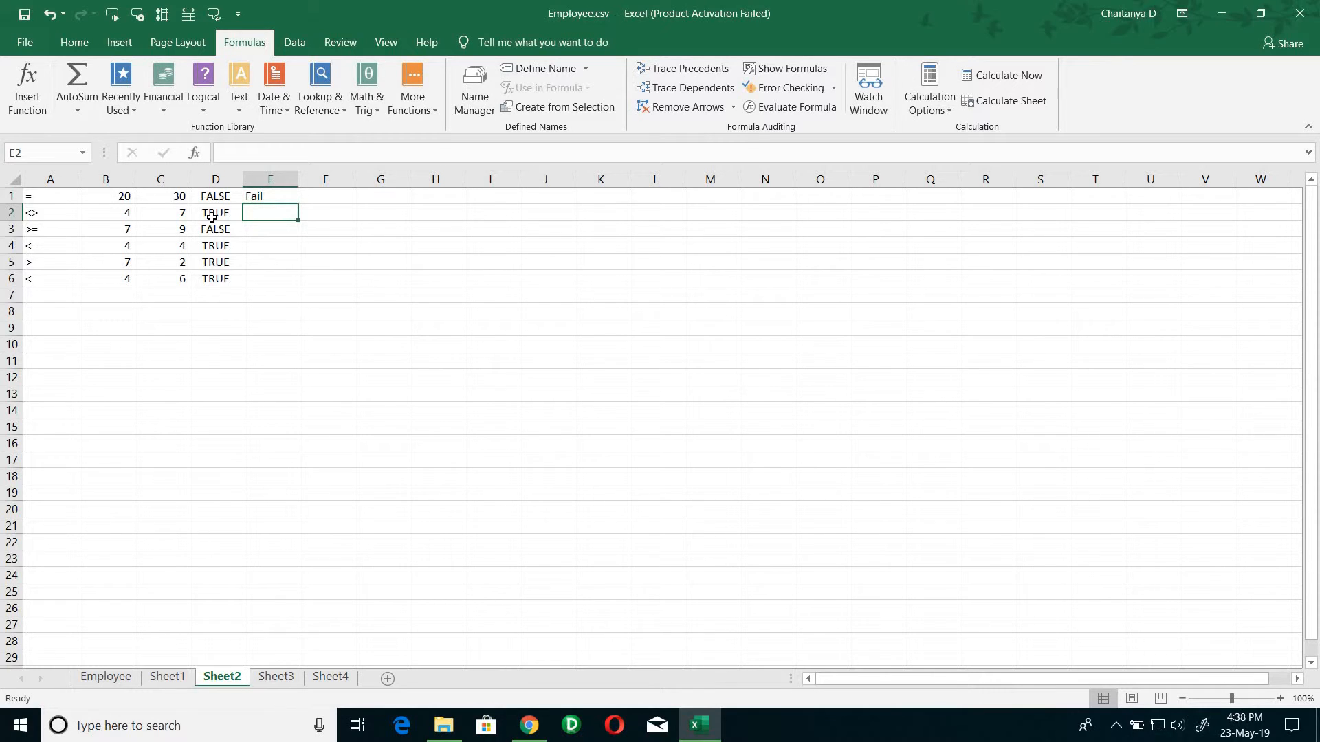
pyautogui.write('=')
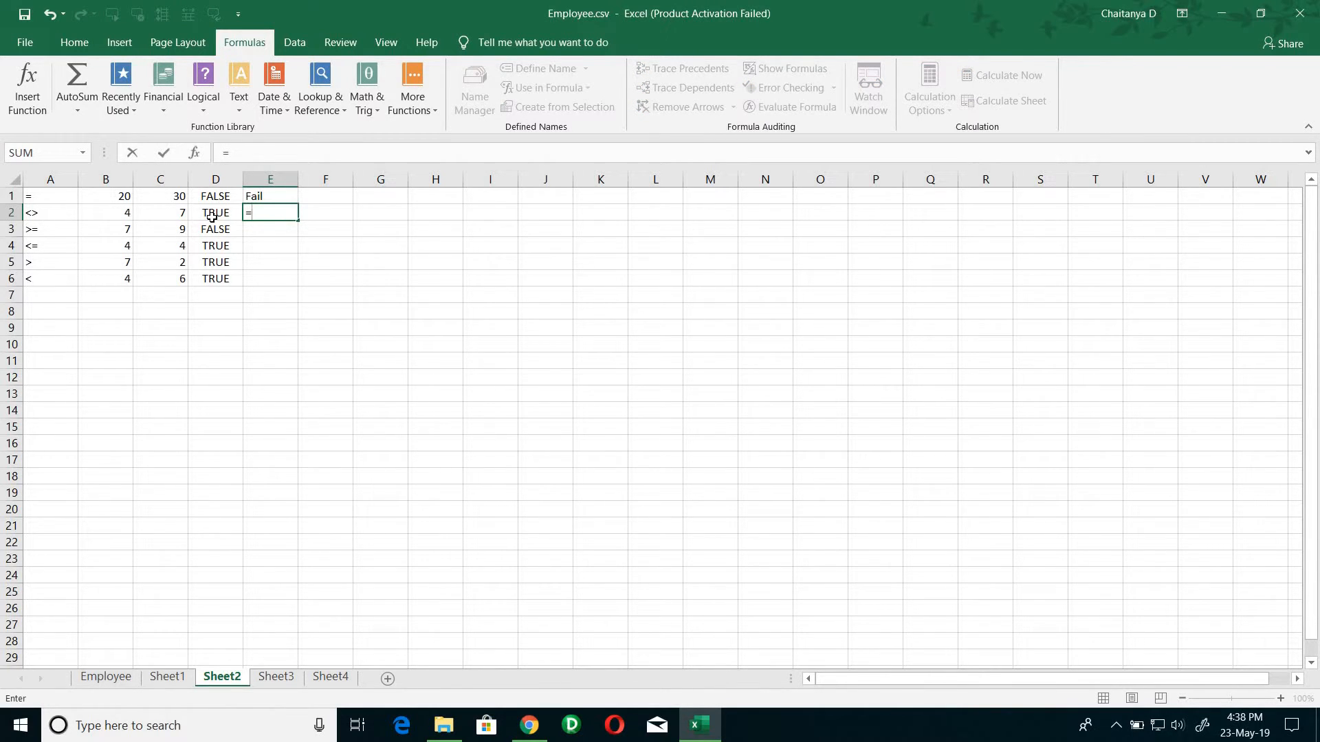
pyautogui.write('if(')
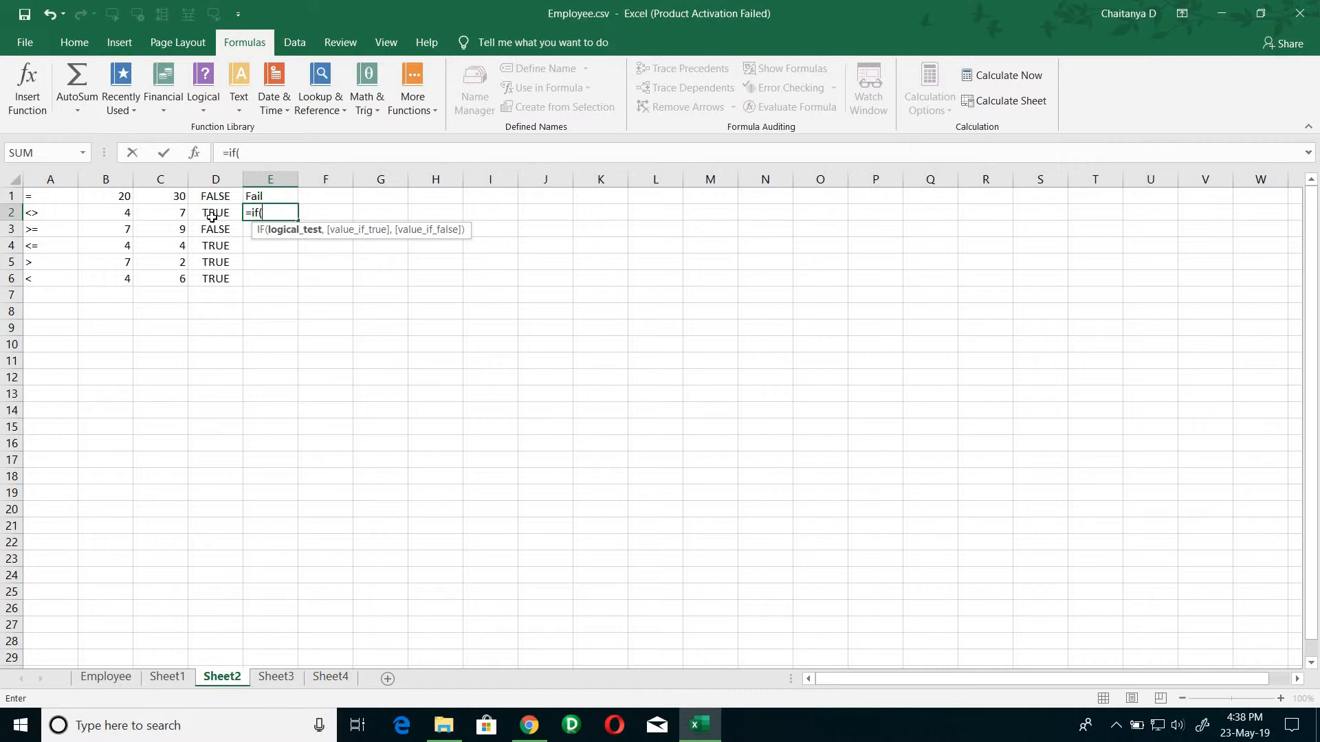
pyautogui.click(113, 214)
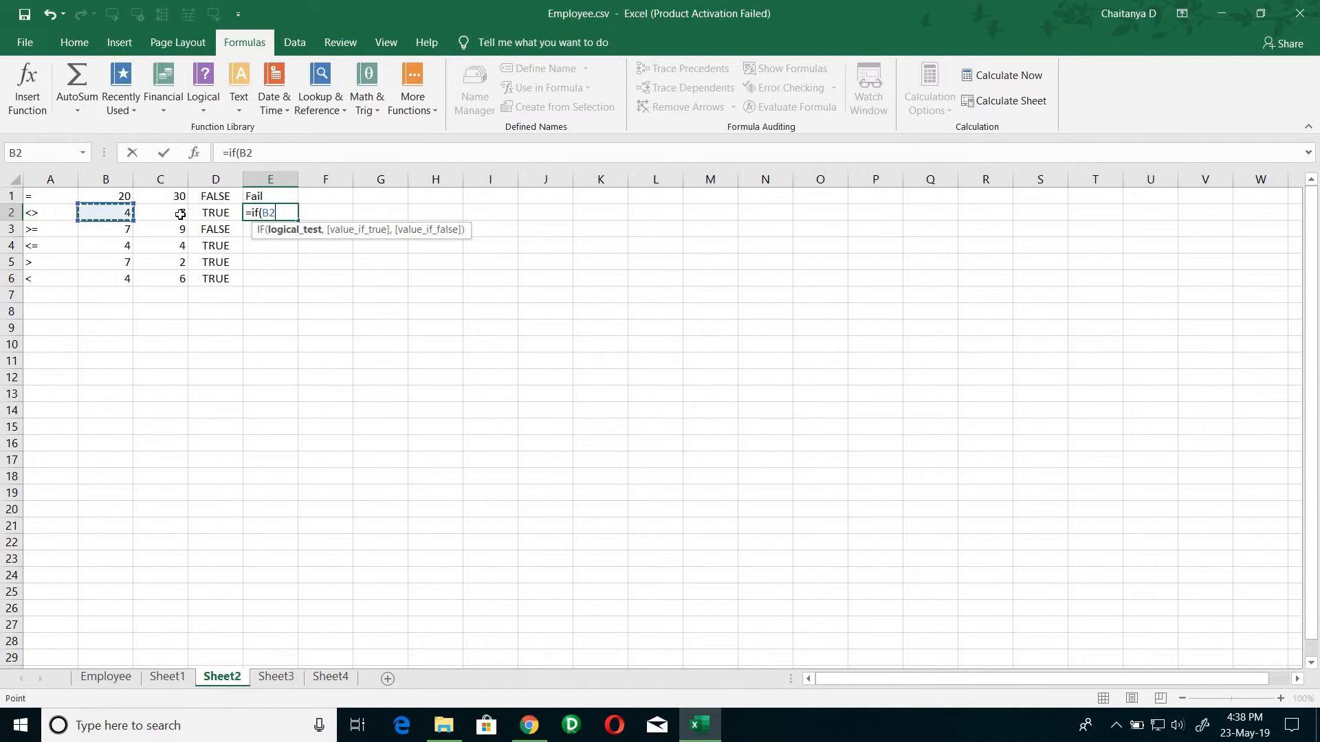
pyautogui.write('<>')
pyautogui.click(180, 215)
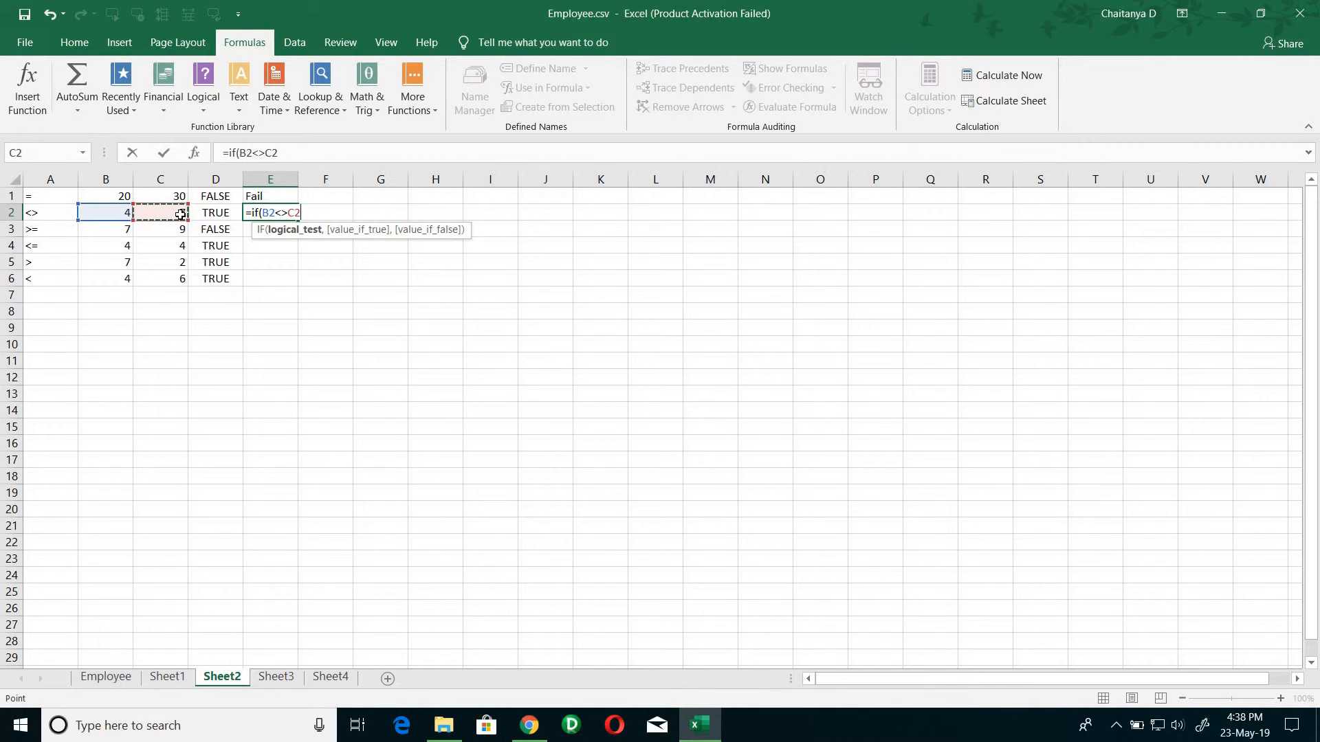
pyautogui.write(',"')
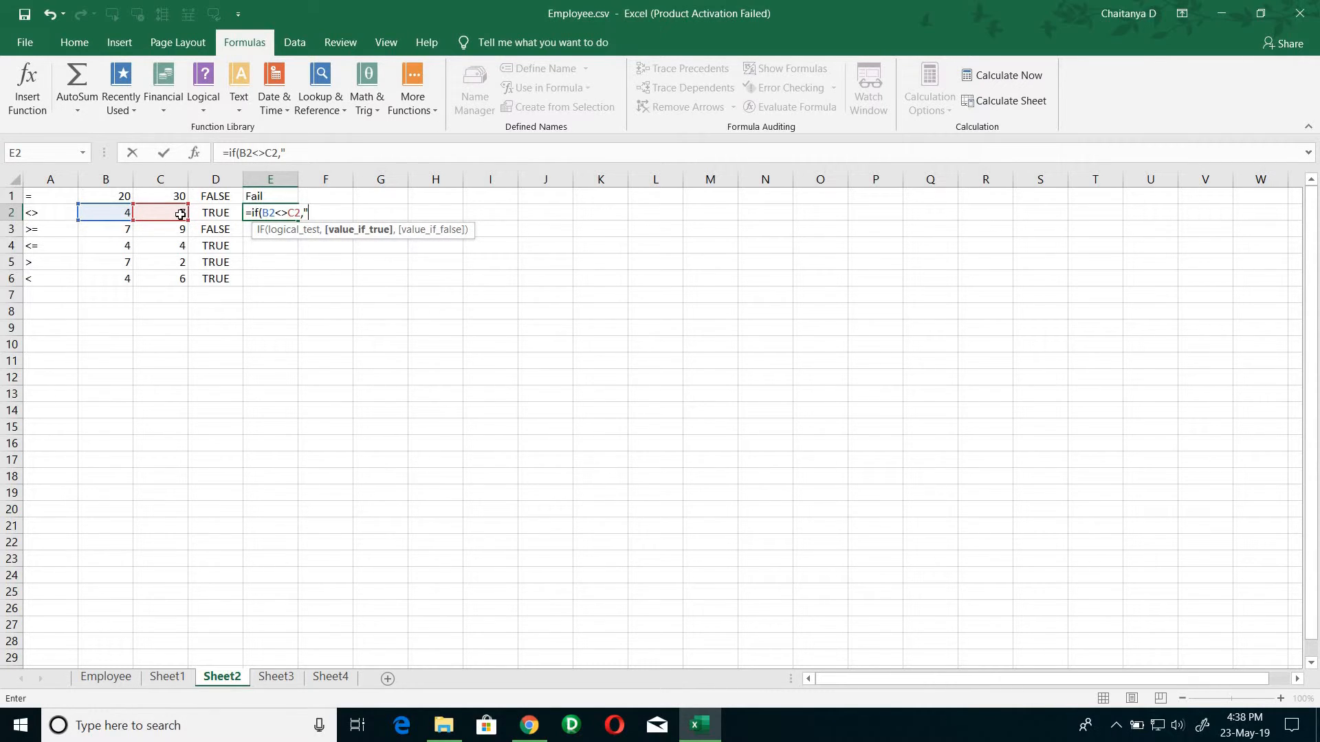
pyautogui.press('BackSpace')
pyautogui.press('Escape')
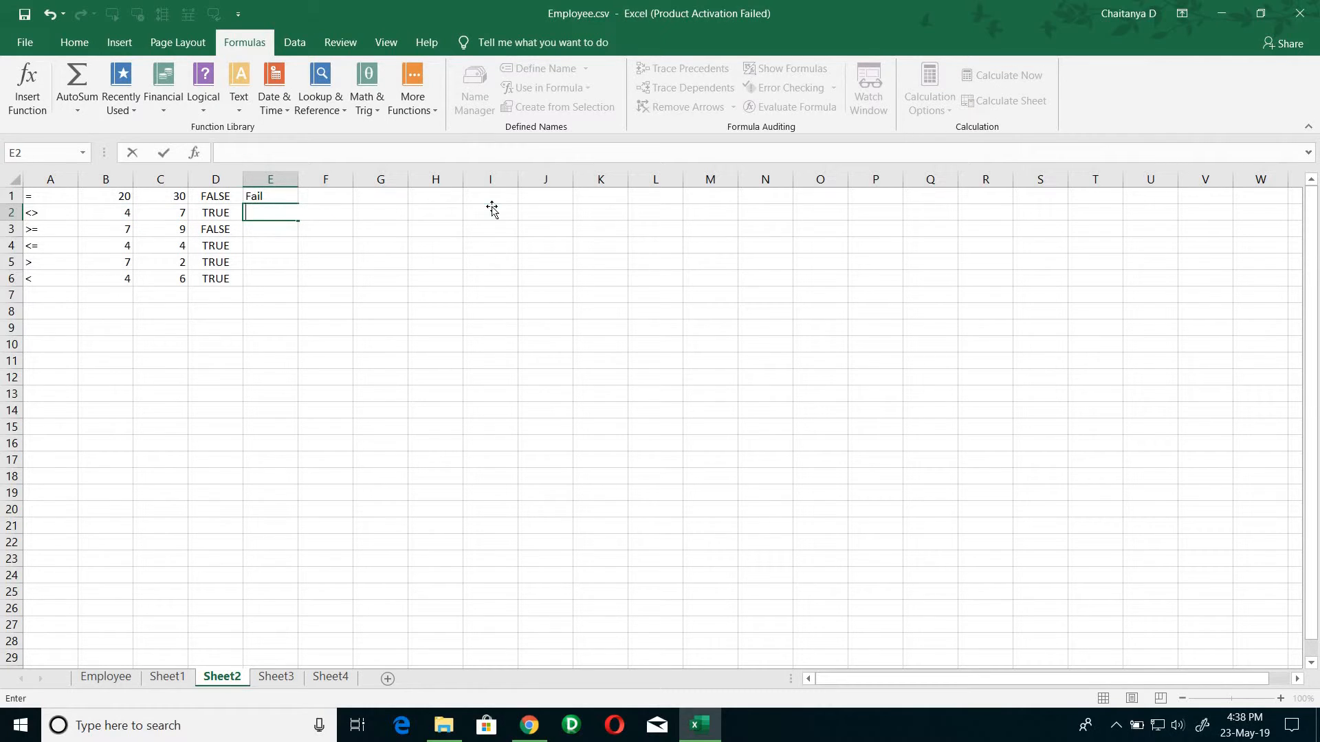
# Enter the result labels Pass in cell I1 and Fail in cell J1
pyautogui.click(493, 210)
pyautogui.click(487, 195)
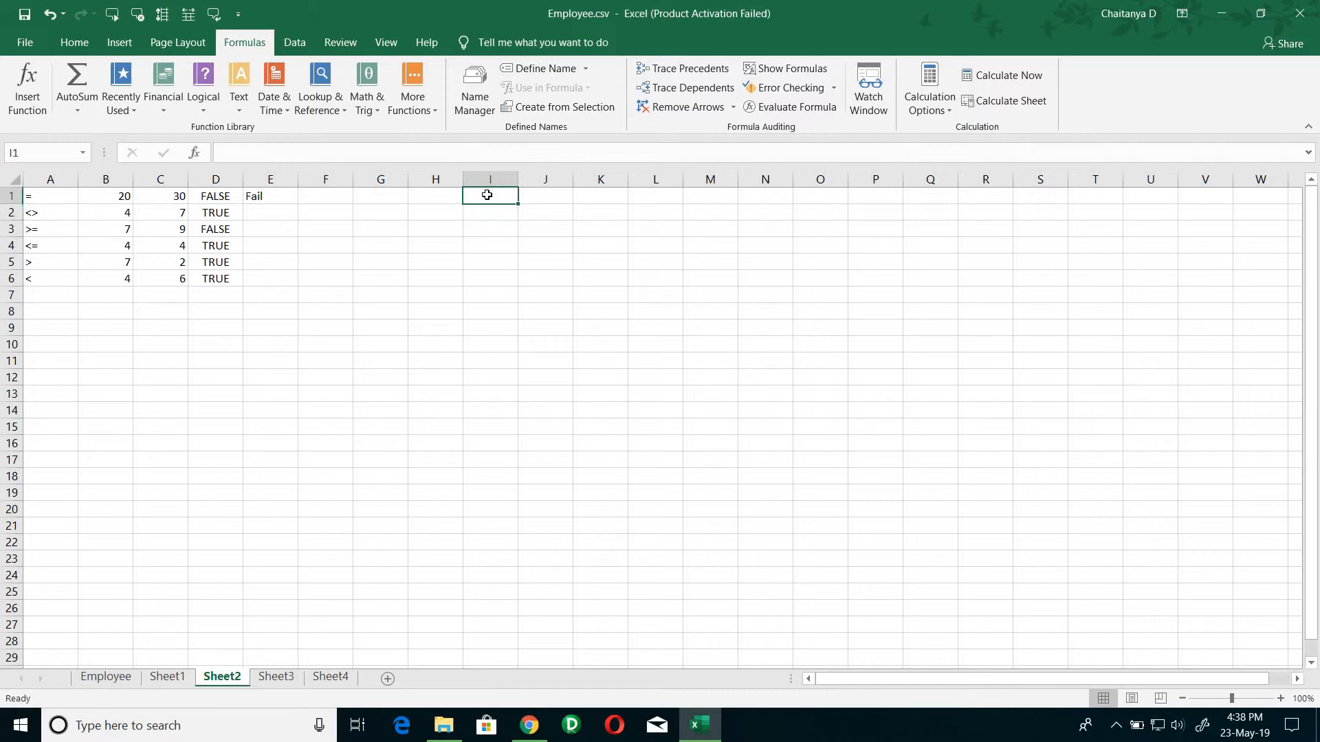
pyautogui.write('Pass')
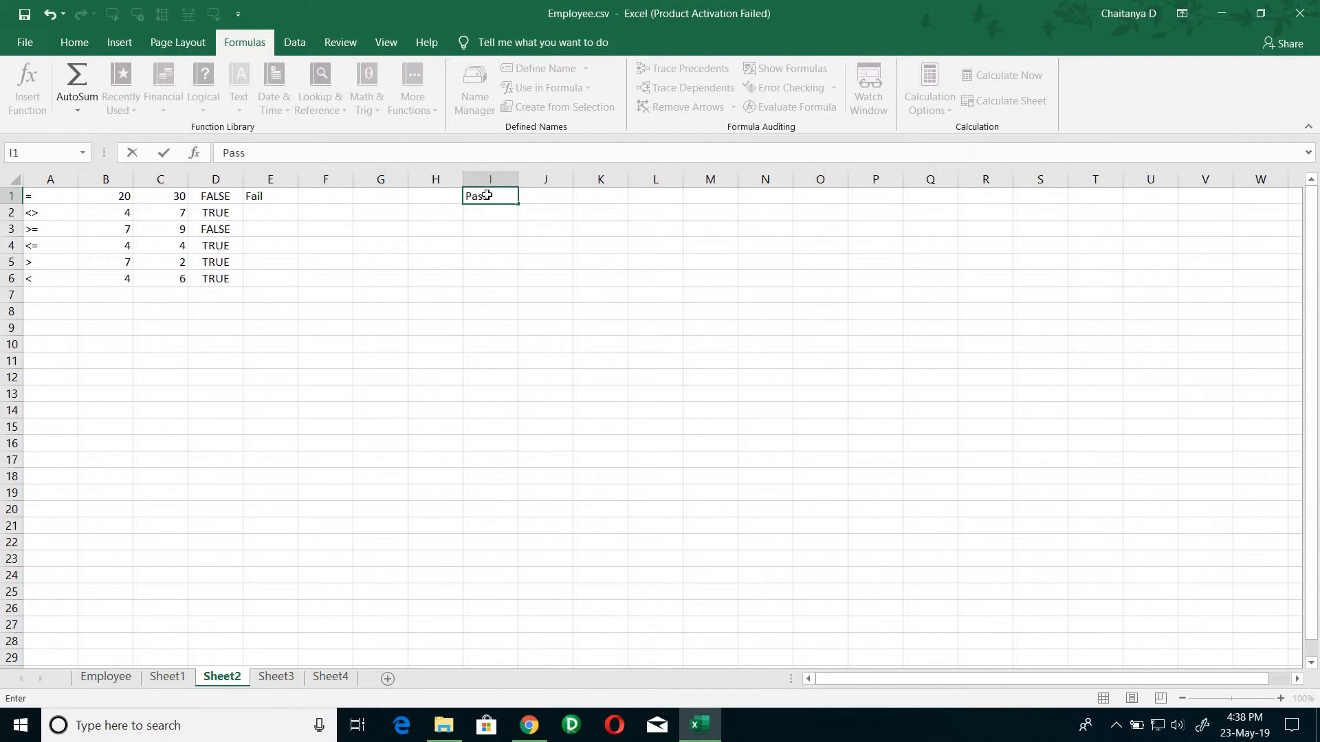
pyautogui.press('Tab')
pyautogui.write('Fail')
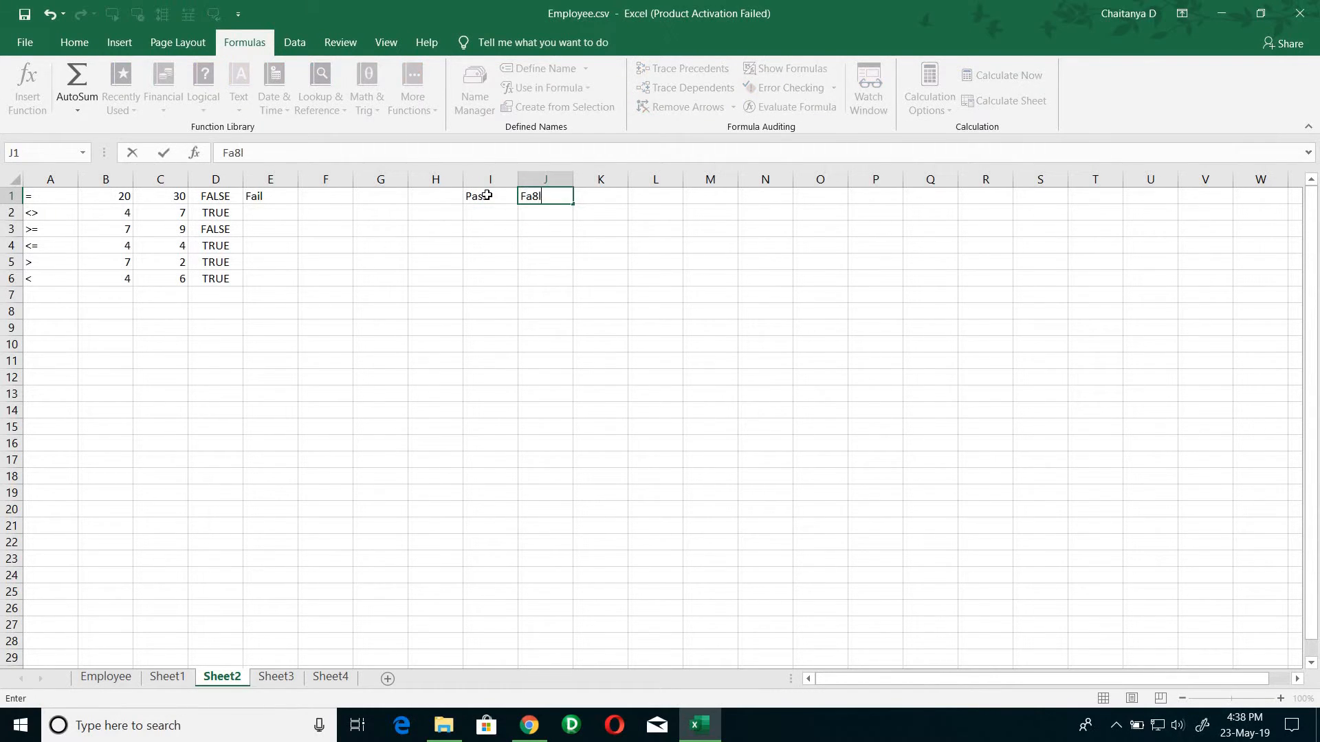
pyautogui.press('BackSpace')
pyautogui.press('BackSpace')
pyautogui.write('il')
pyautogui.click(286, 222)
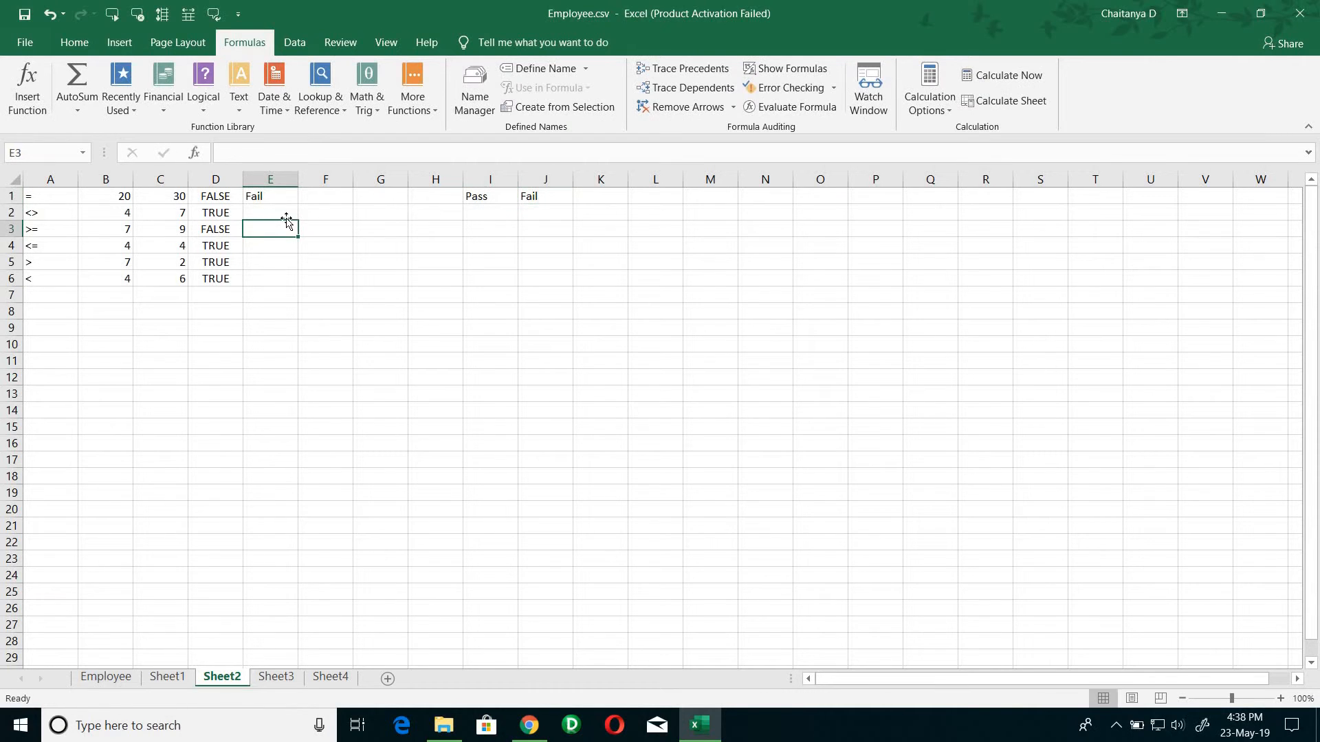
# Enter the formula =IF(B2<>C2,I1,J1) in cell E2, taking the Pass and Fail results from the label cells
pyautogui.click(277, 217)
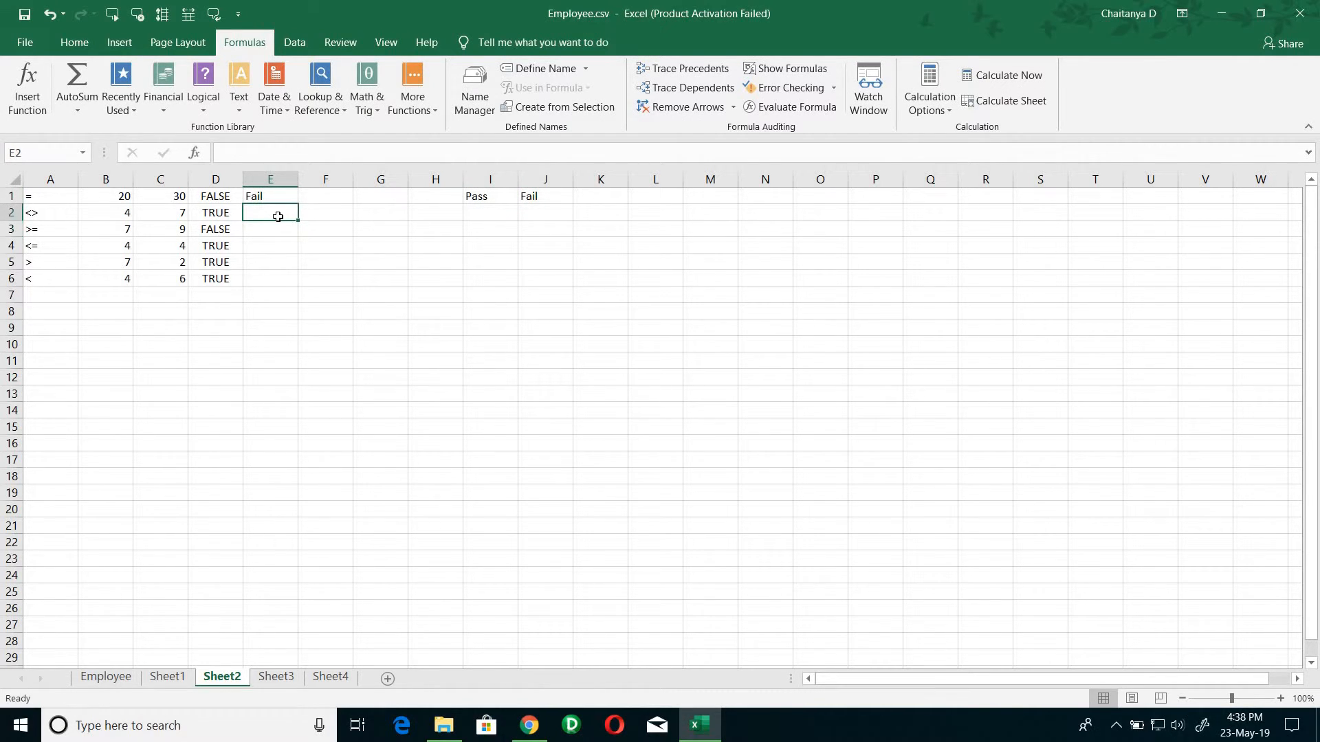
pyautogui.write('=if(')
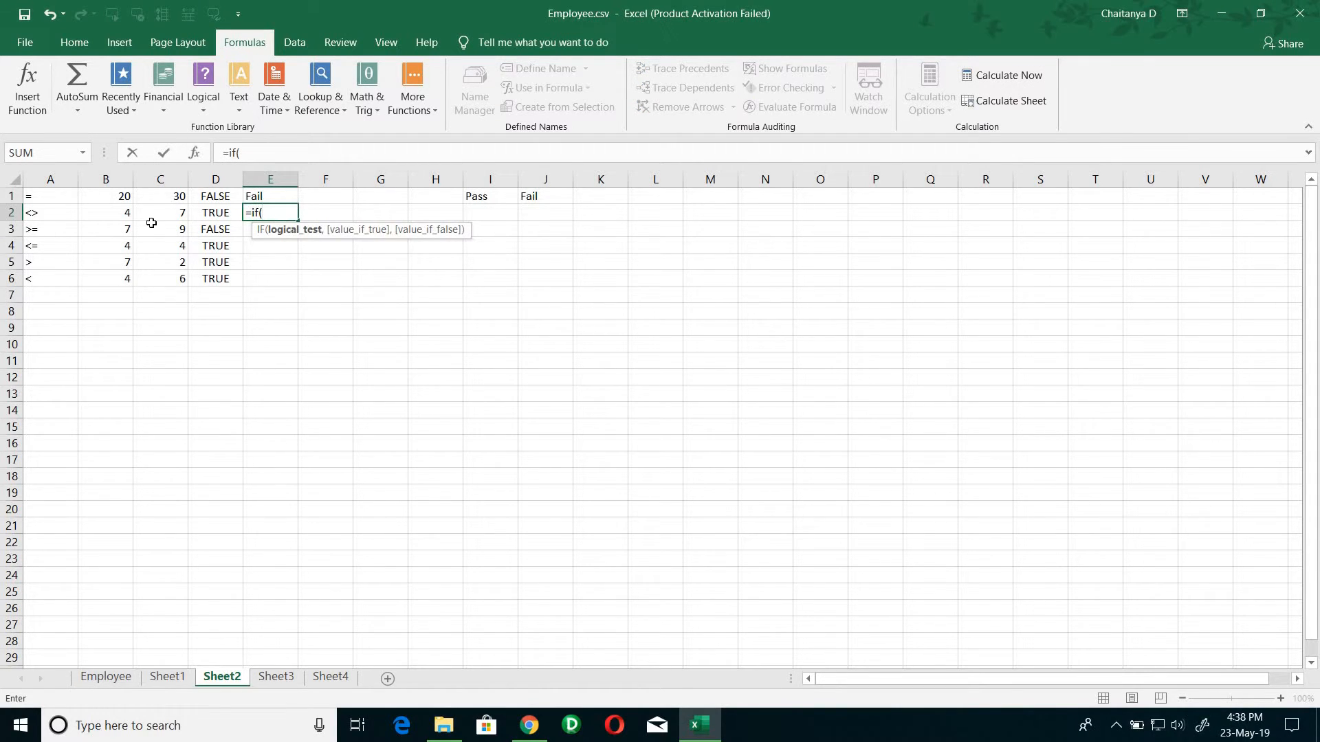
pyautogui.click(108, 217)
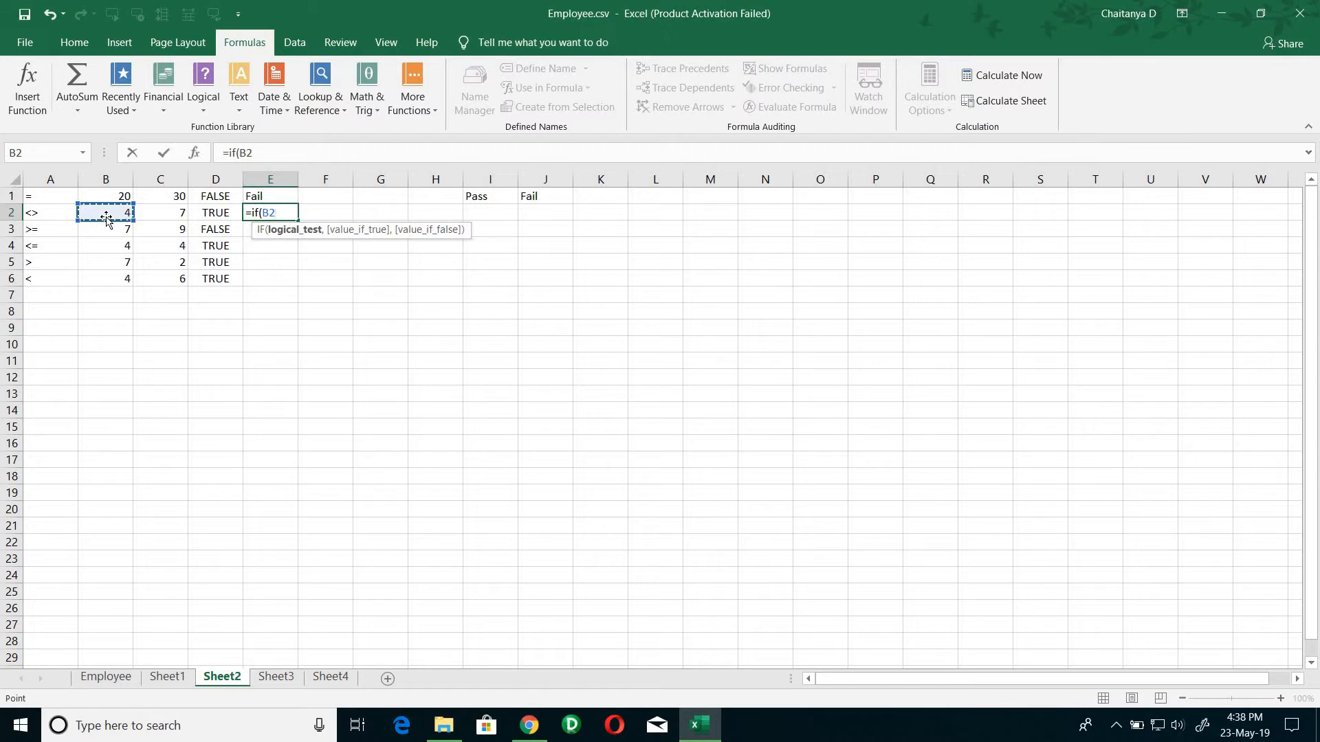
pyautogui.write('<>')
pyautogui.click(152, 210)
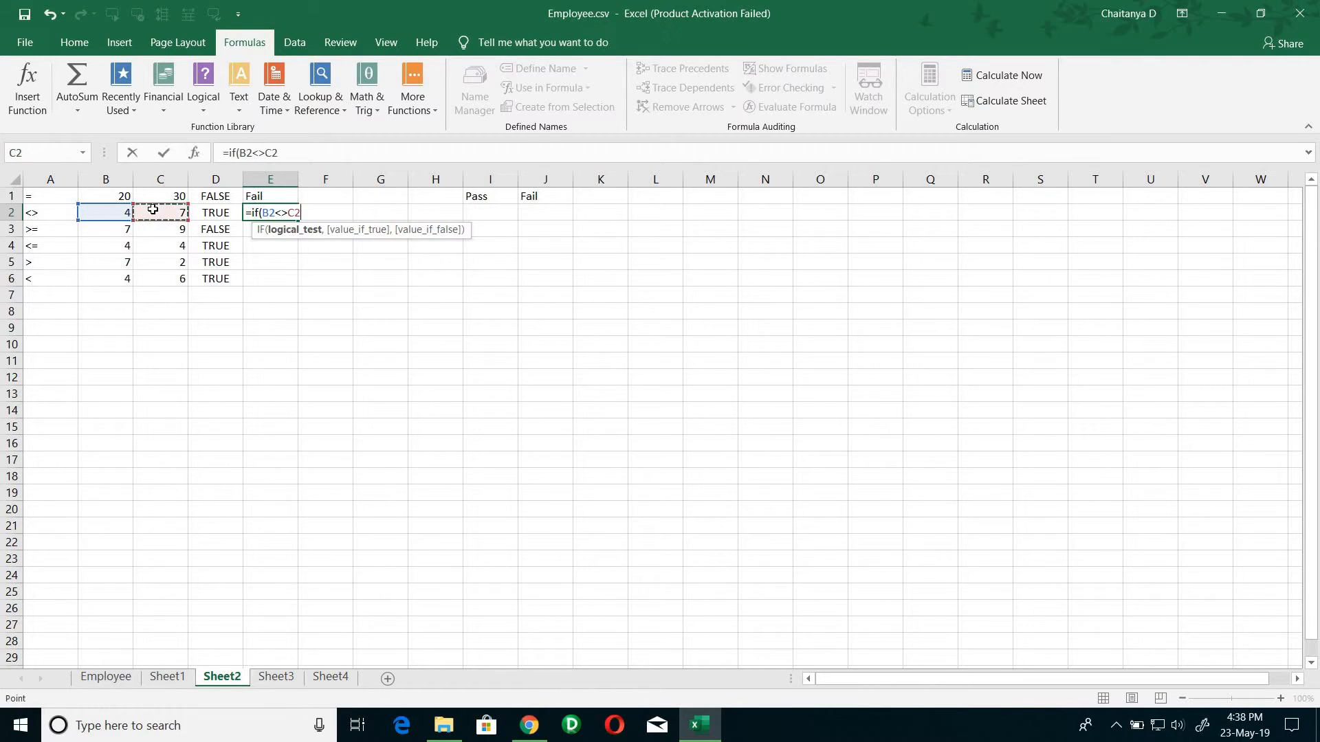
pyautogui.write(',')
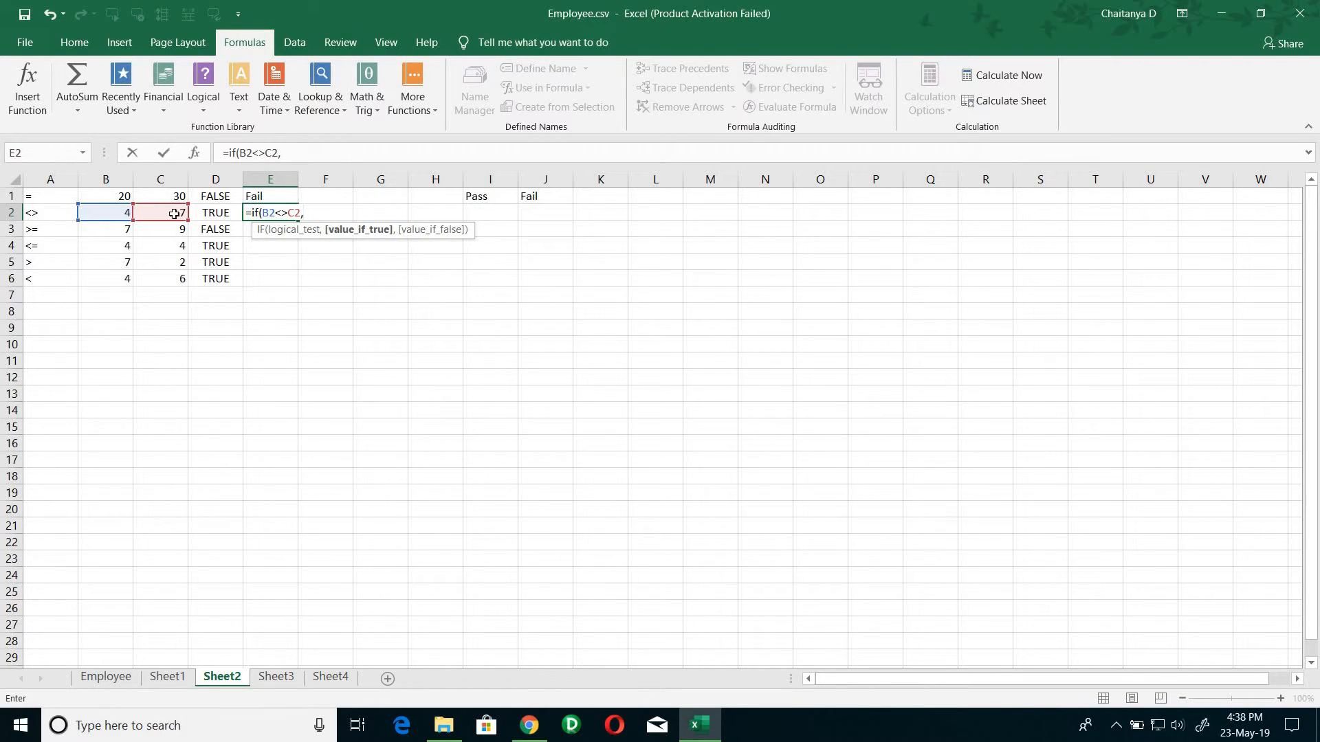
pyautogui.click(475, 197)
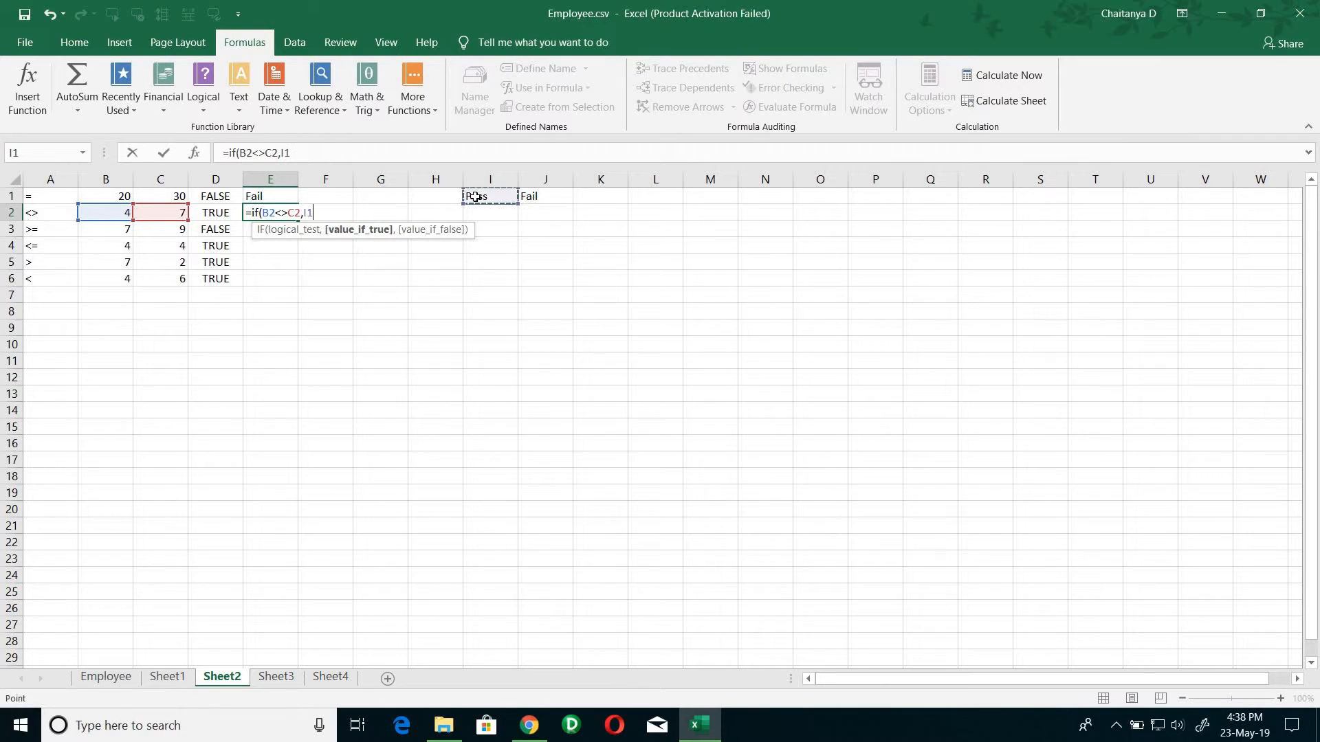
pyautogui.write(',')
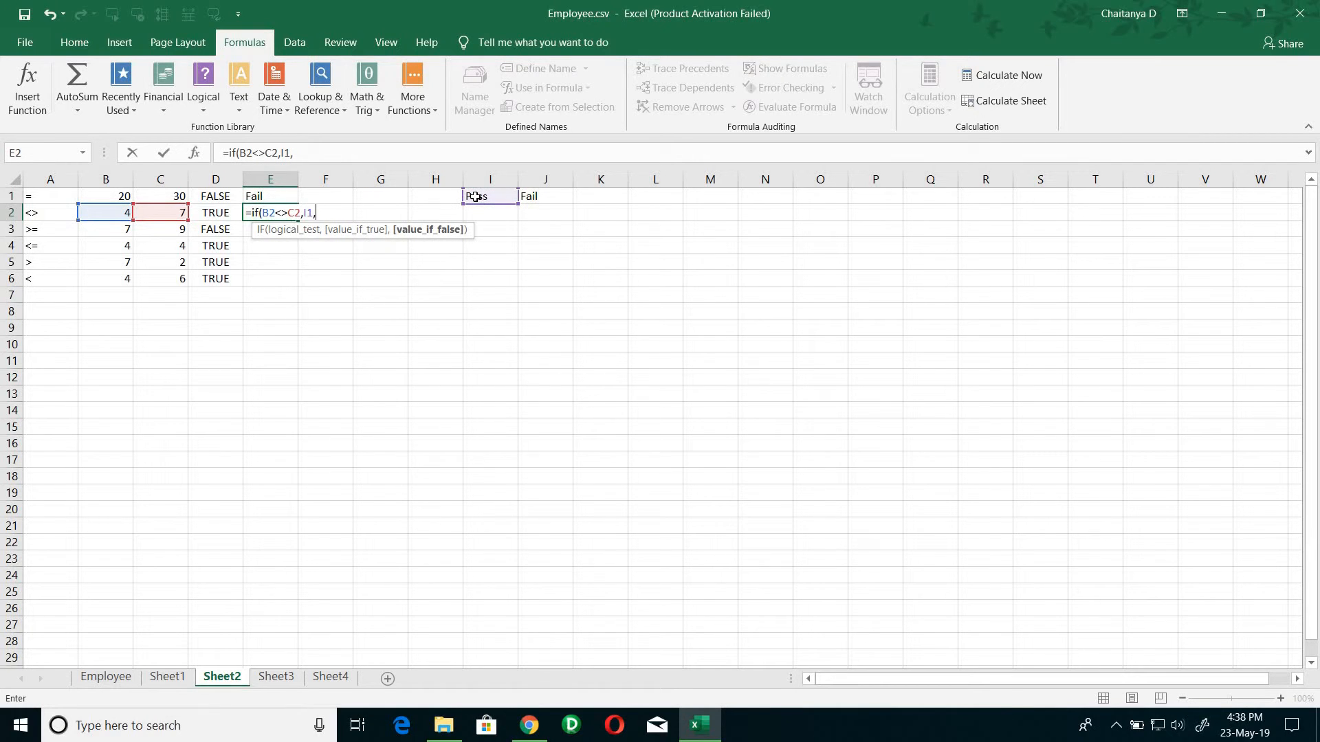
pyautogui.click(534, 201)
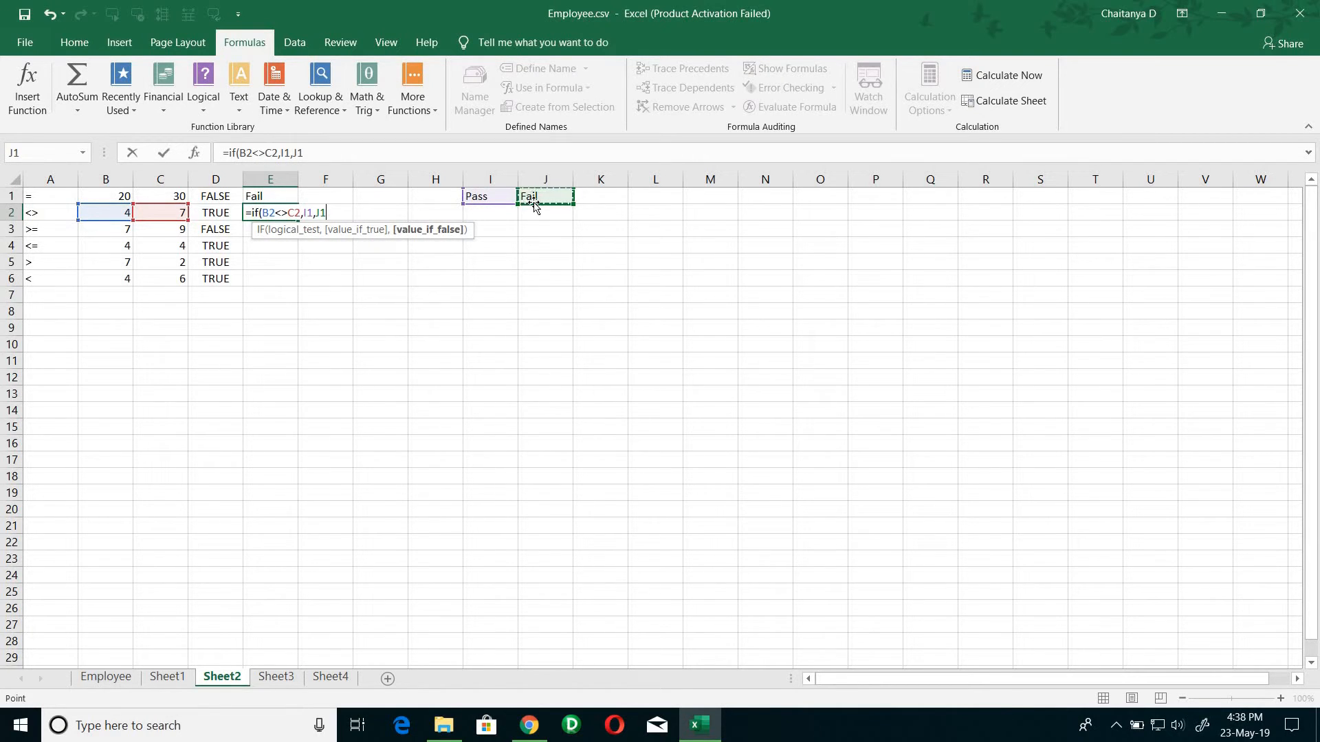
pyautogui.write(')')
pyautogui.press('Return')
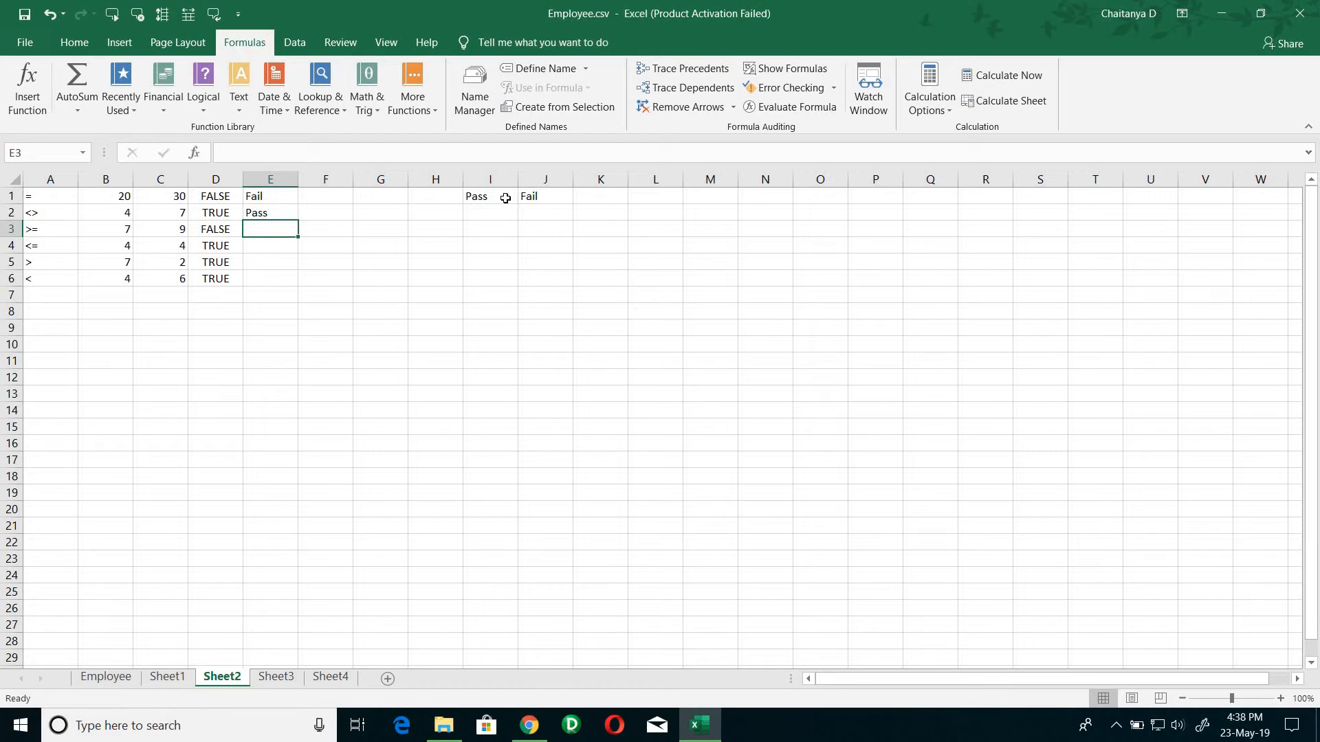
pyautogui.click(276, 215)
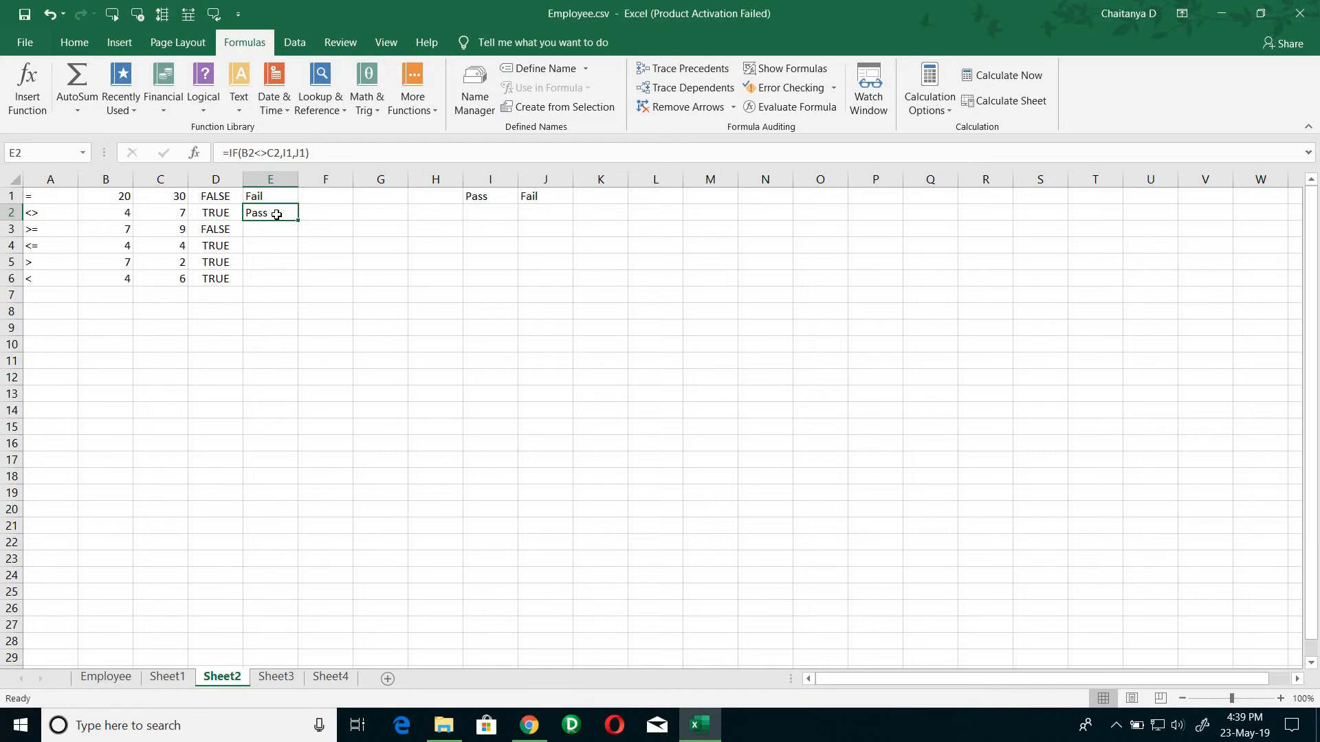
# Enter the formula =IF(B3>=C3,UPPER(I1),UNICHAR(J1)) in cell E3 for the greater-than-or-equal comparison
pyautogui.click(272, 226)
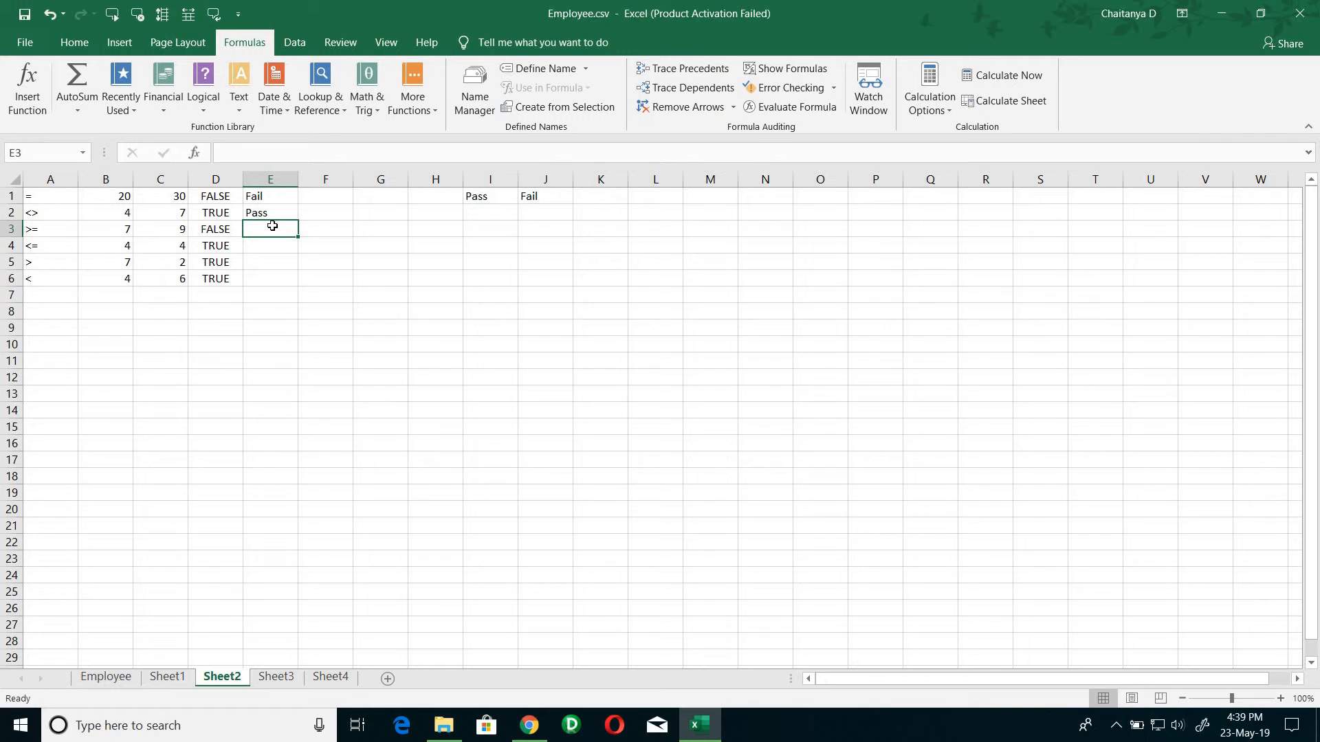
pyautogui.write('=if')
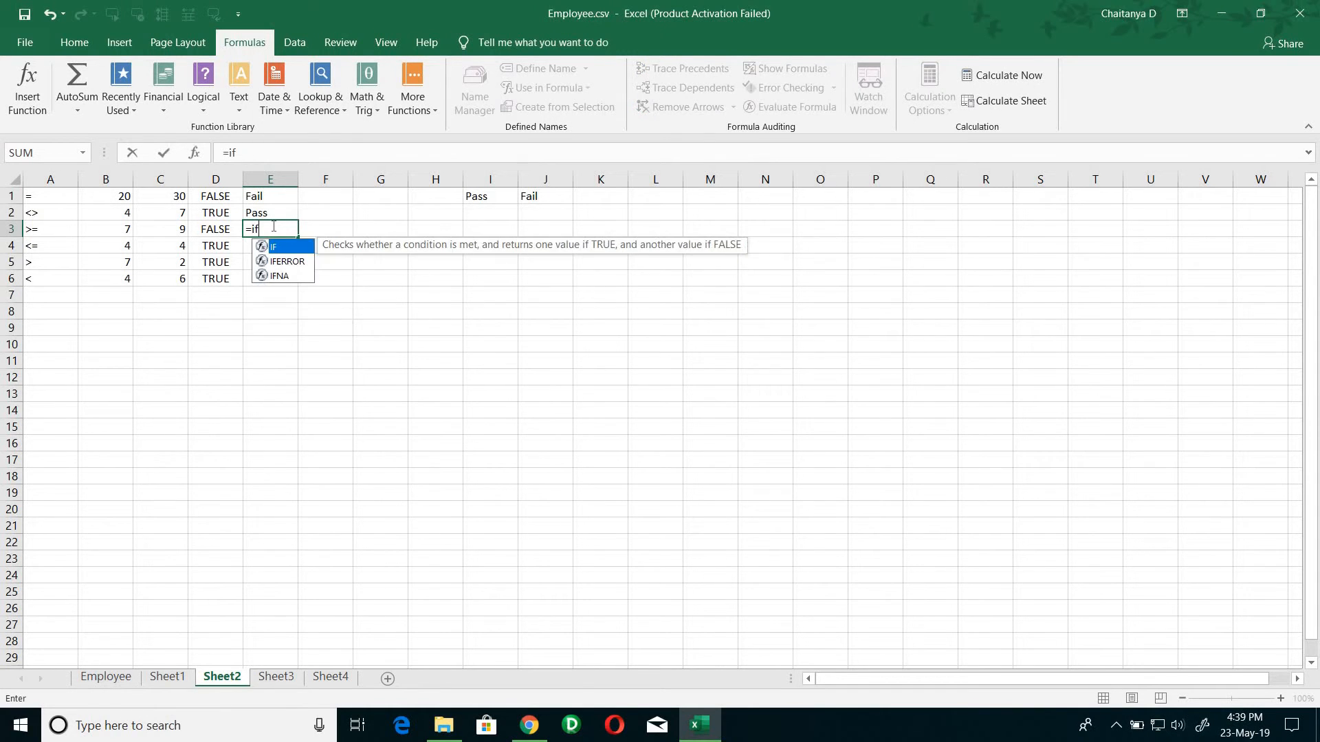
pyautogui.write('(')
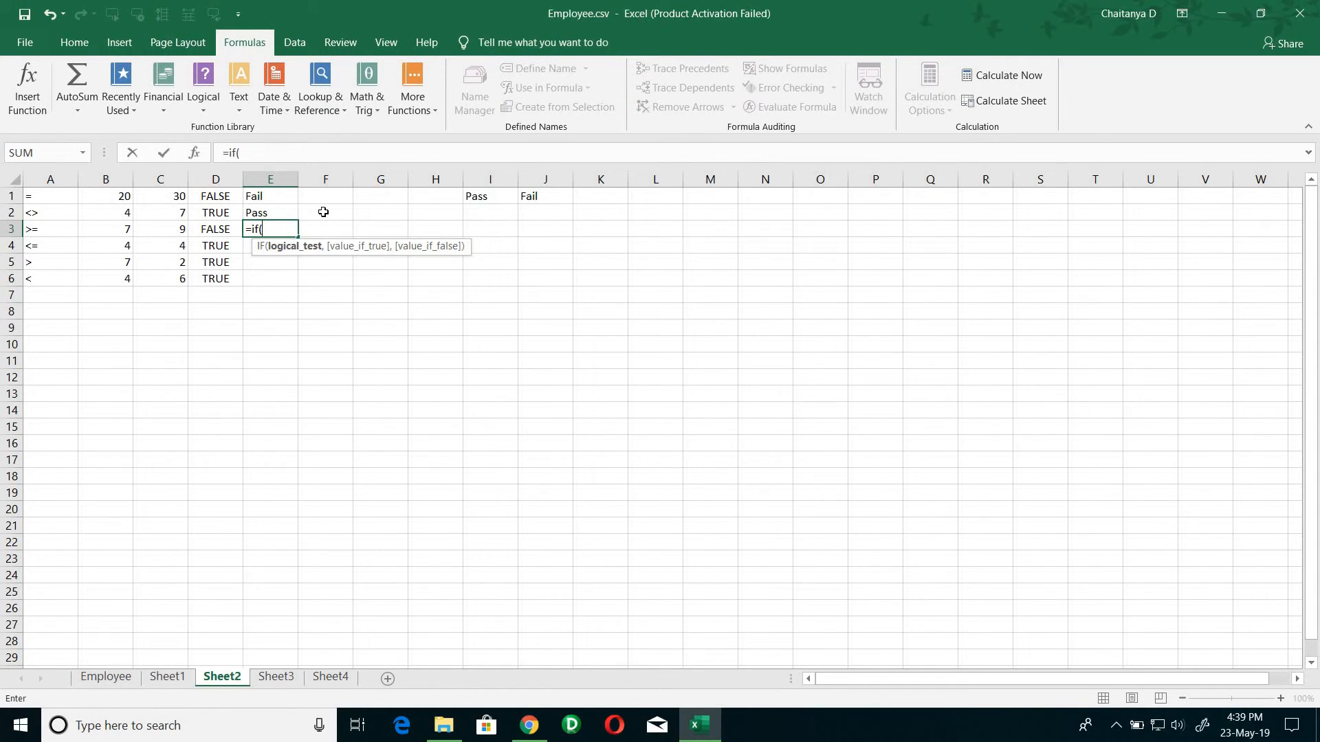
pyautogui.click(129, 232)
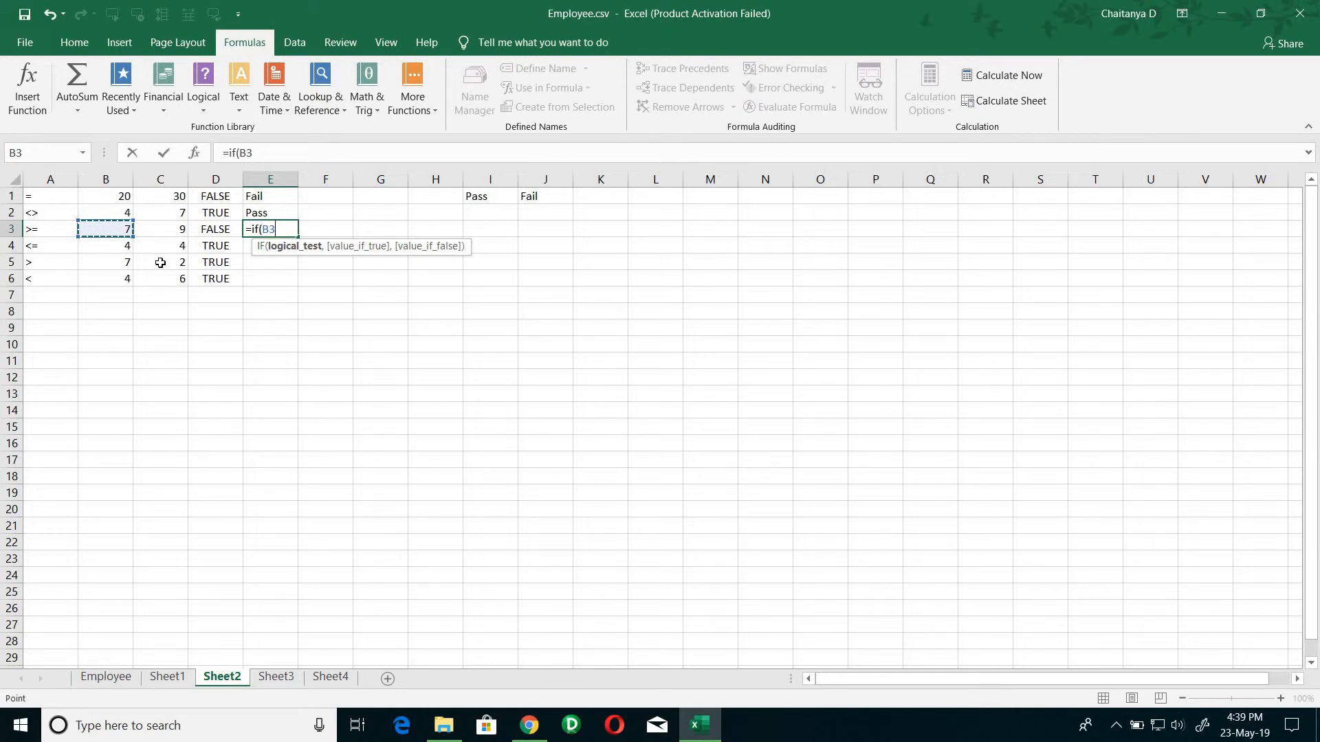
pyautogui.write('>=')
pyautogui.click(177, 238)
pyautogui.write(',')
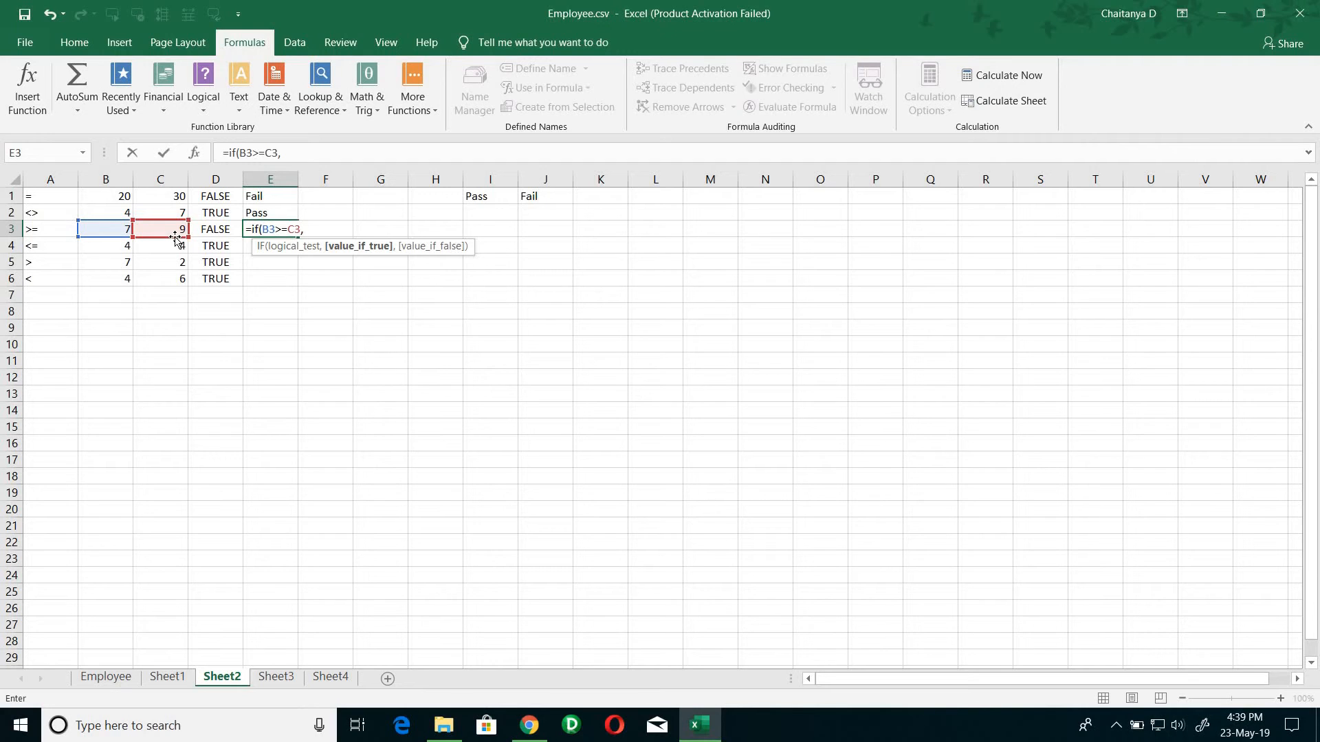
pyautogui.write('upp')
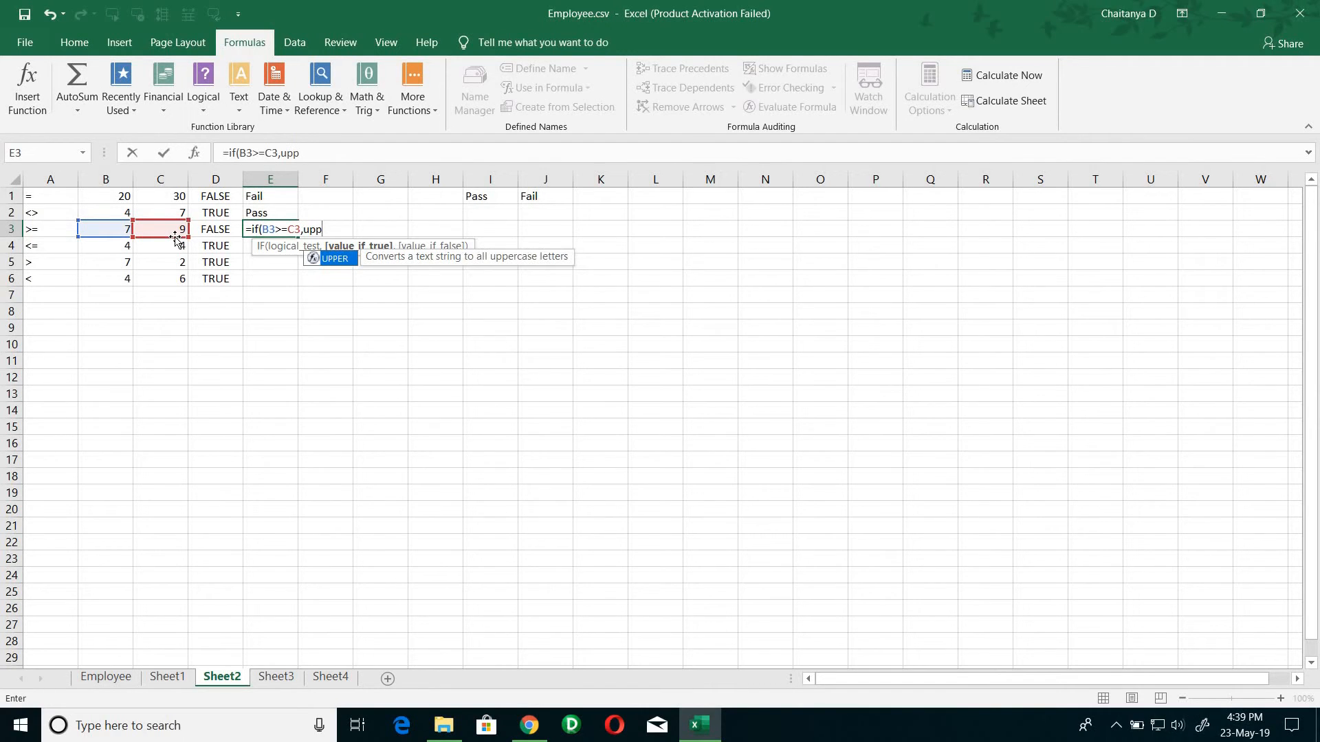
pyautogui.press('Tab')
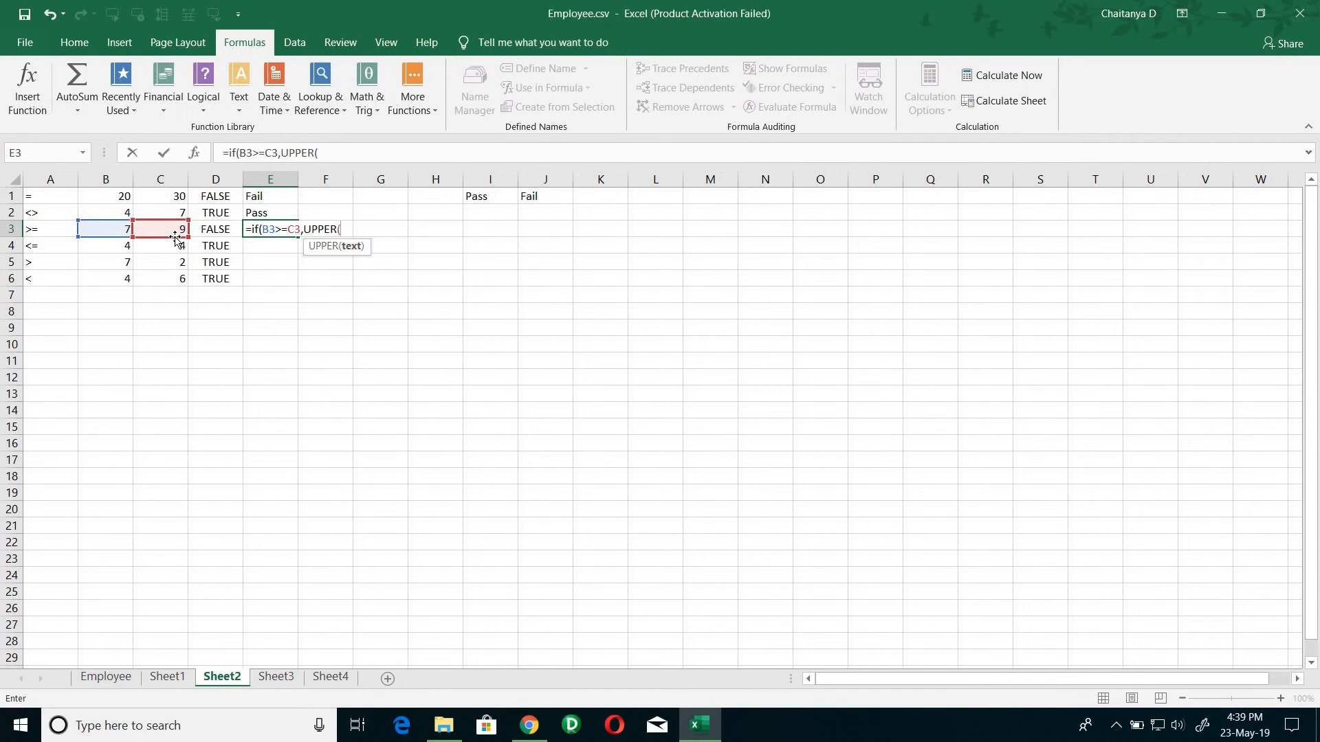
pyautogui.click(487, 197)
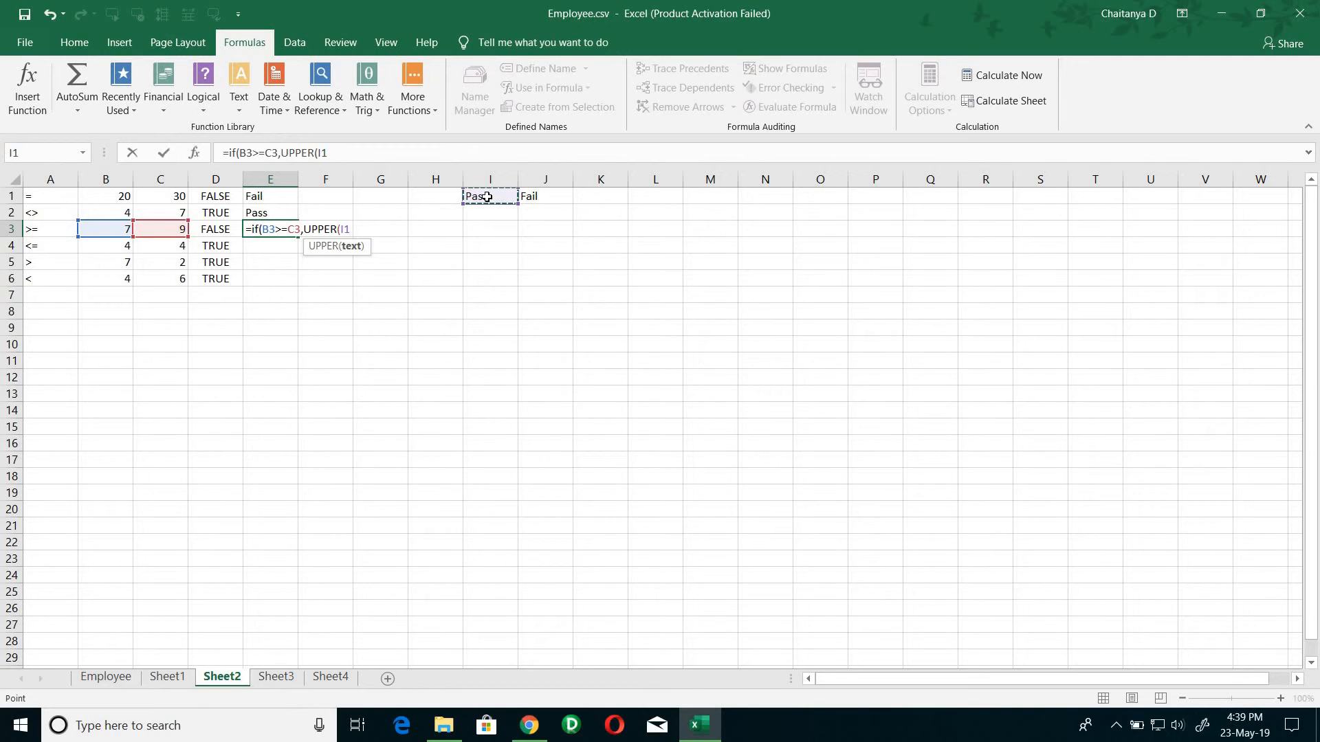
pyautogui.write('),')
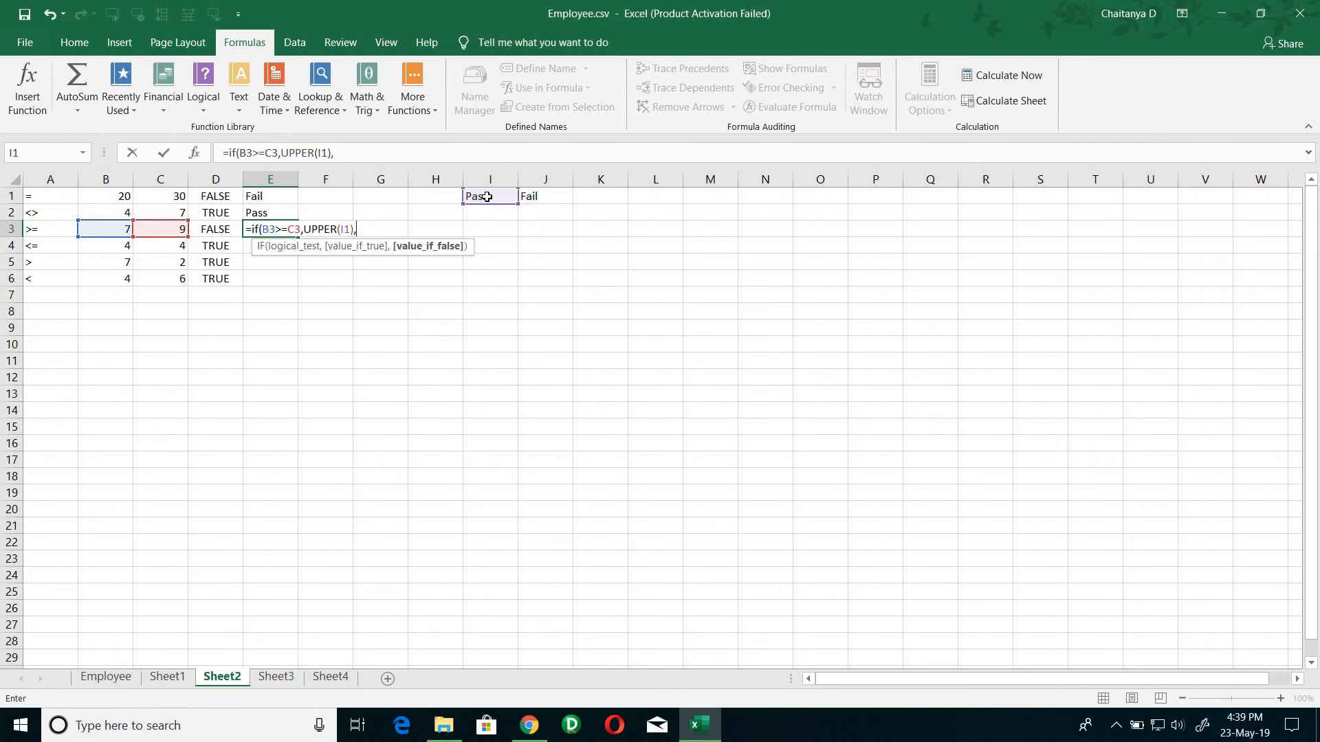
pyautogui.write('U')
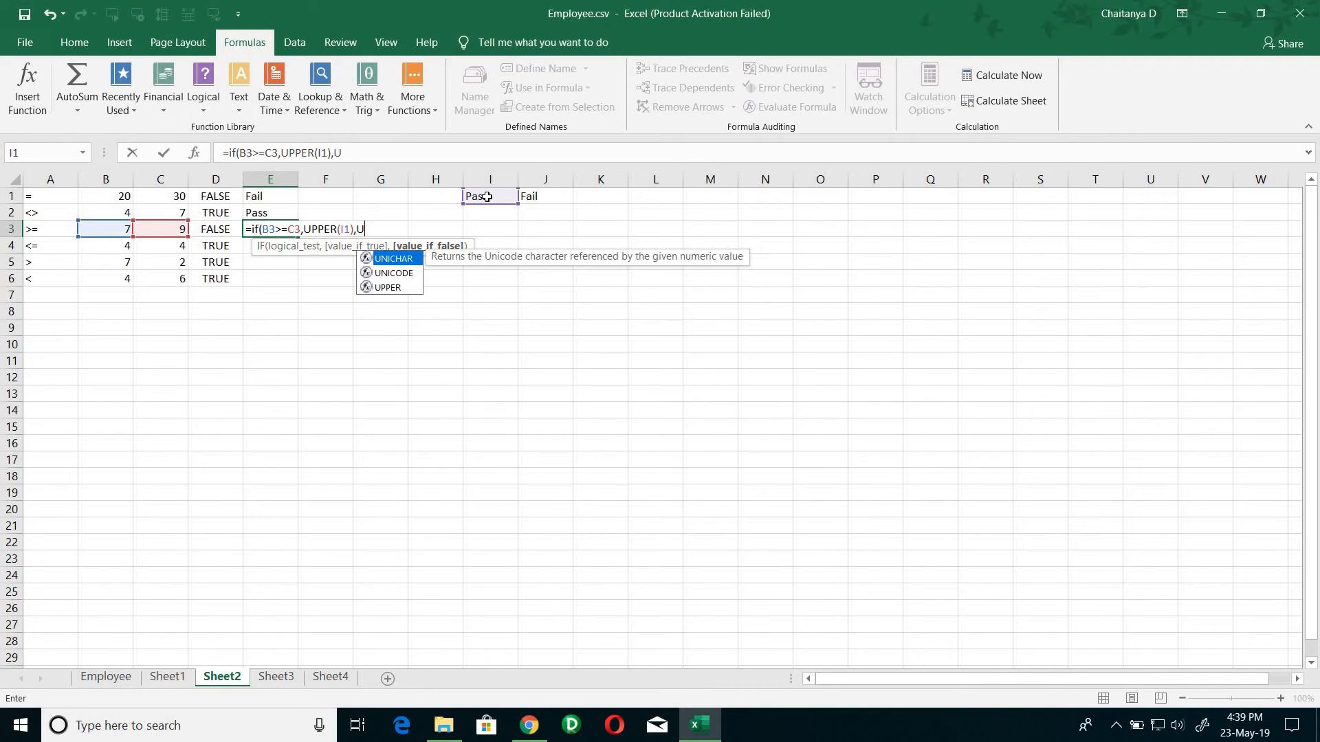
pyautogui.press('Tab')
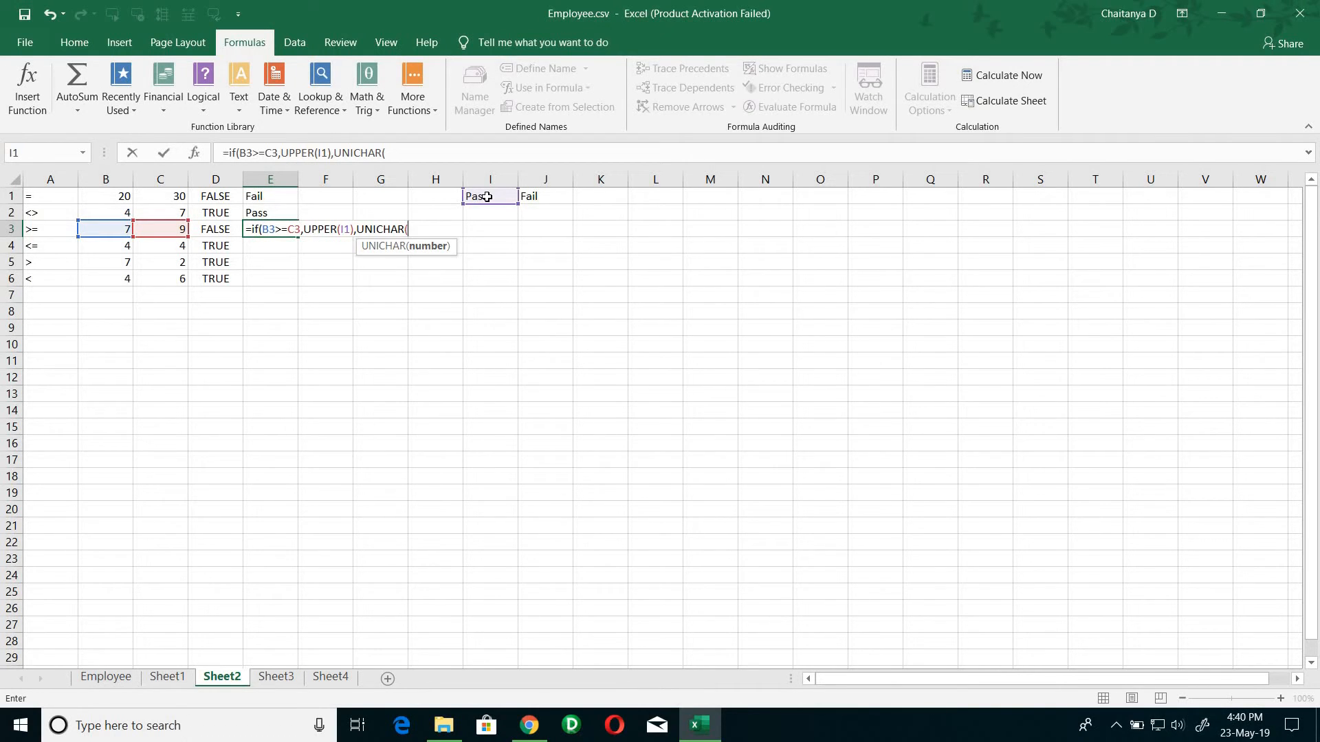
pyautogui.click(545, 197)
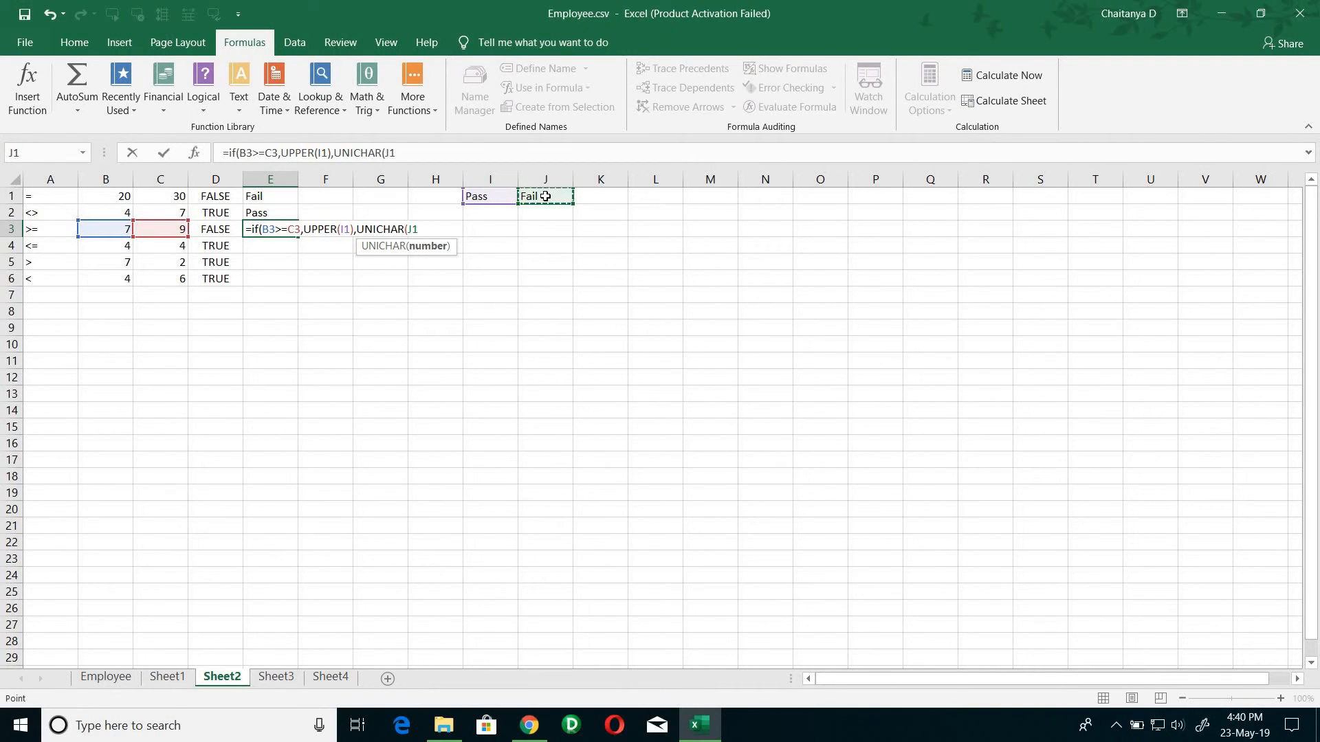
pyautogui.write('))')
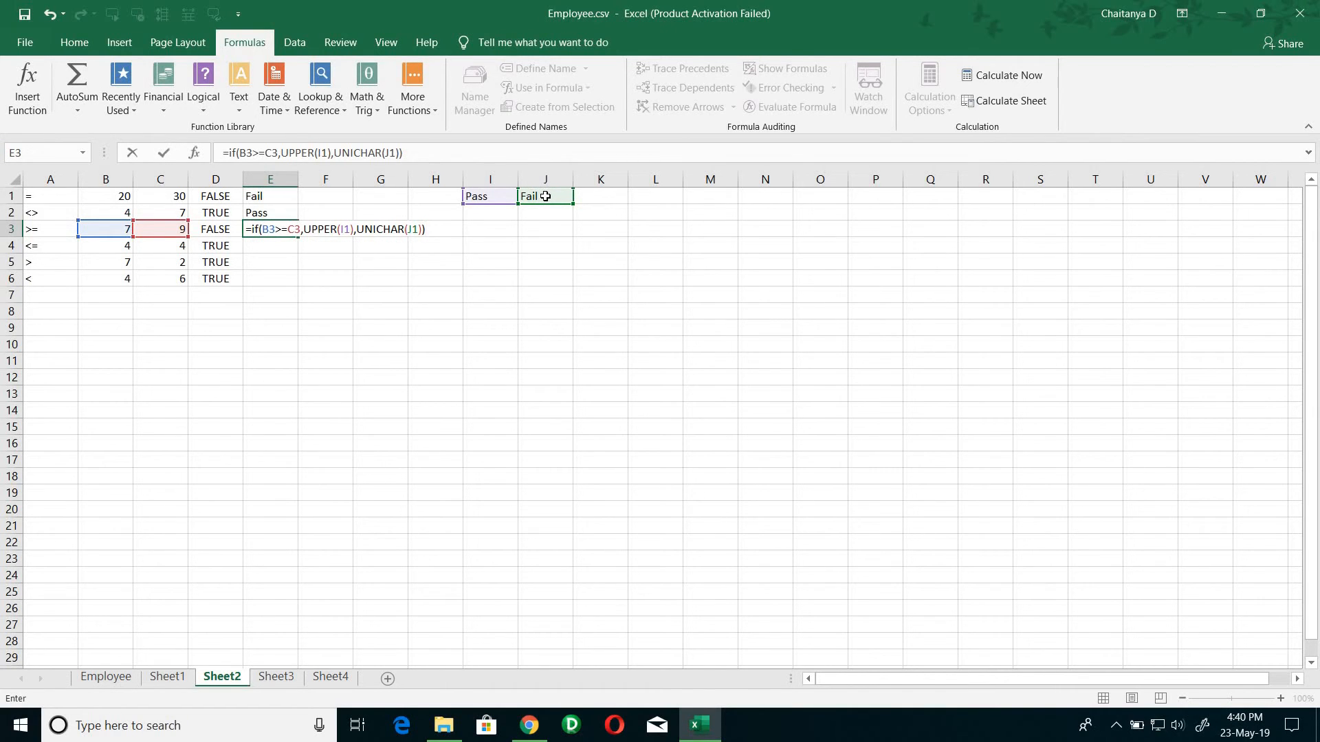
pyautogui.press('Return')
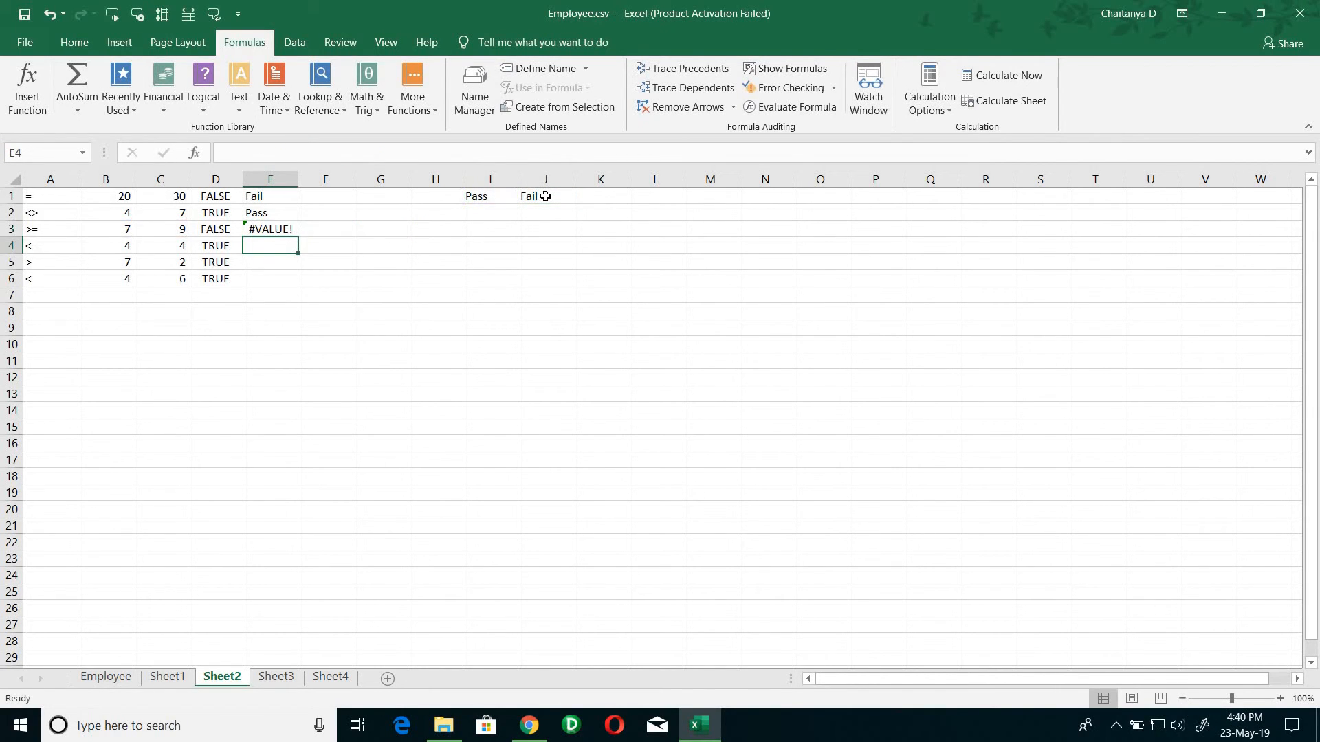
pyautogui.press('Up')
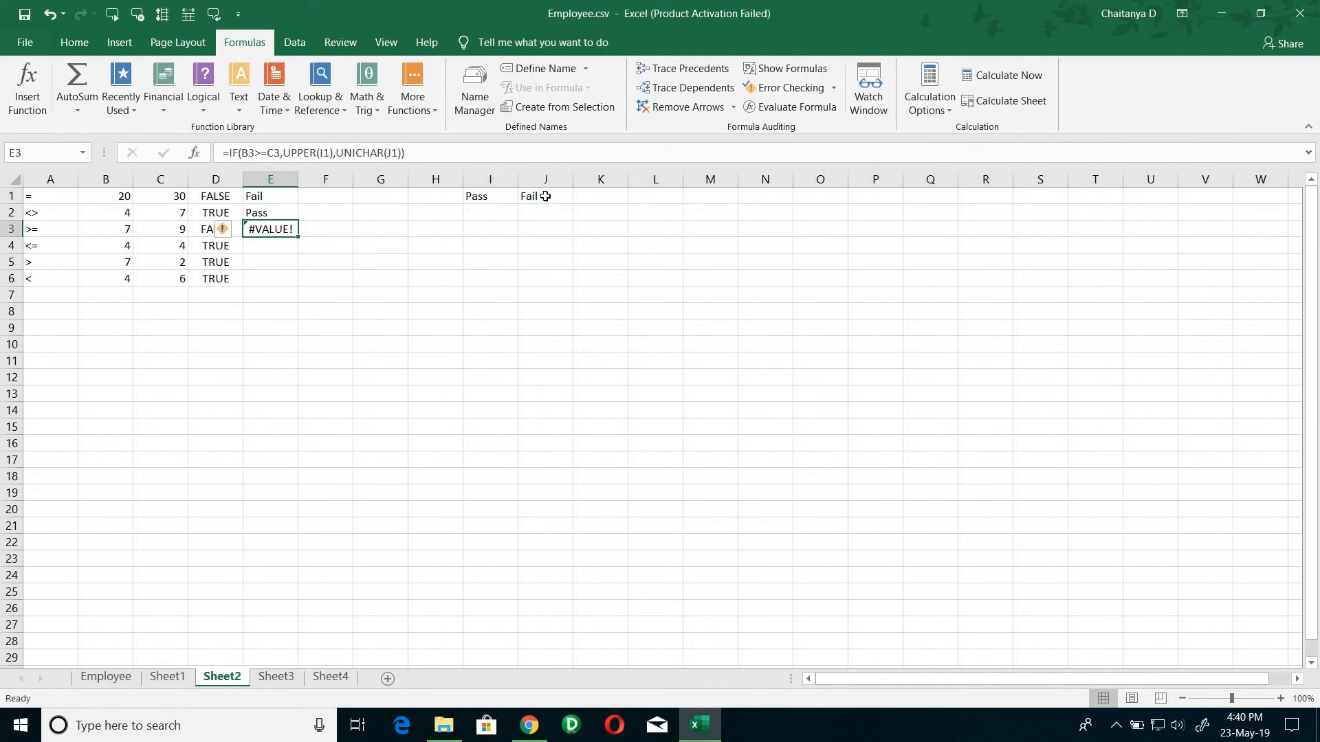
# Replace UNICHAR with UPPER around J1 in cell E3's formula, making it =IF(B3>=C3,UPPER(I1),UPPER(J1))
pyautogui.doubleClick(355, 152)
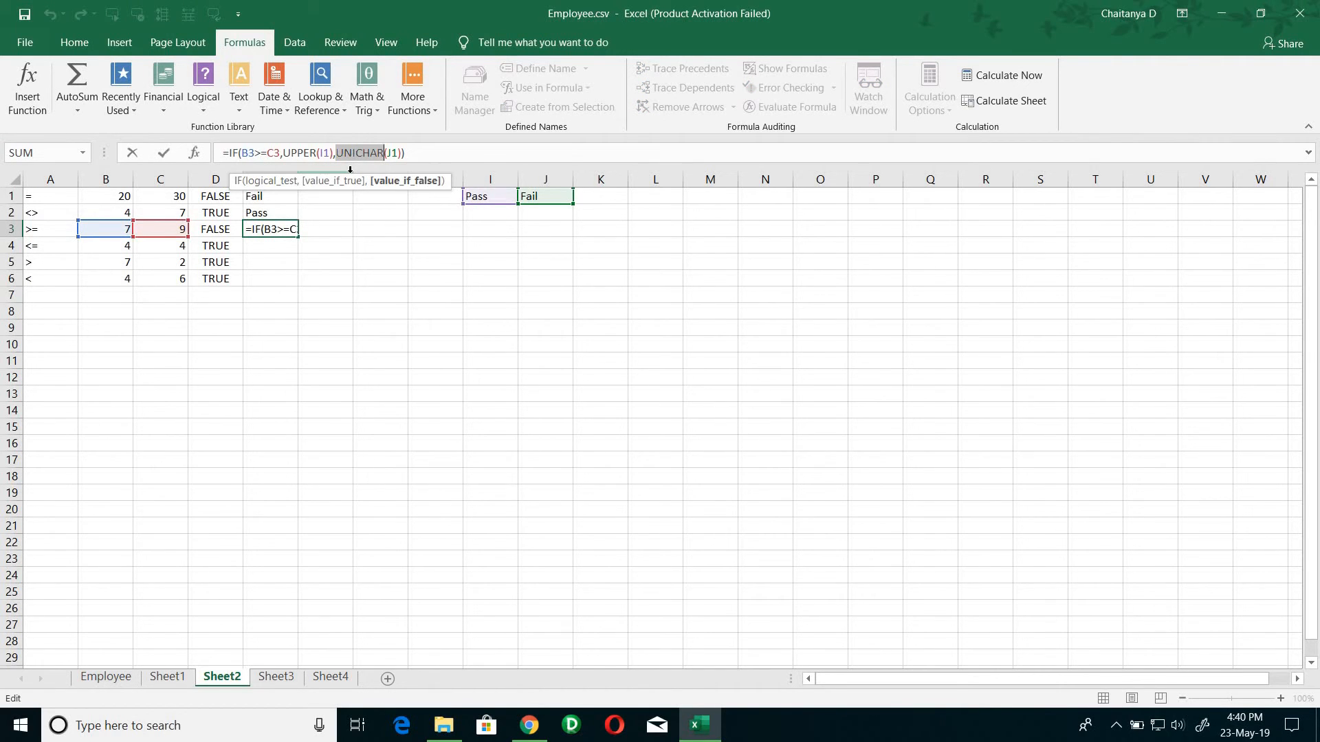
pyautogui.write('u')
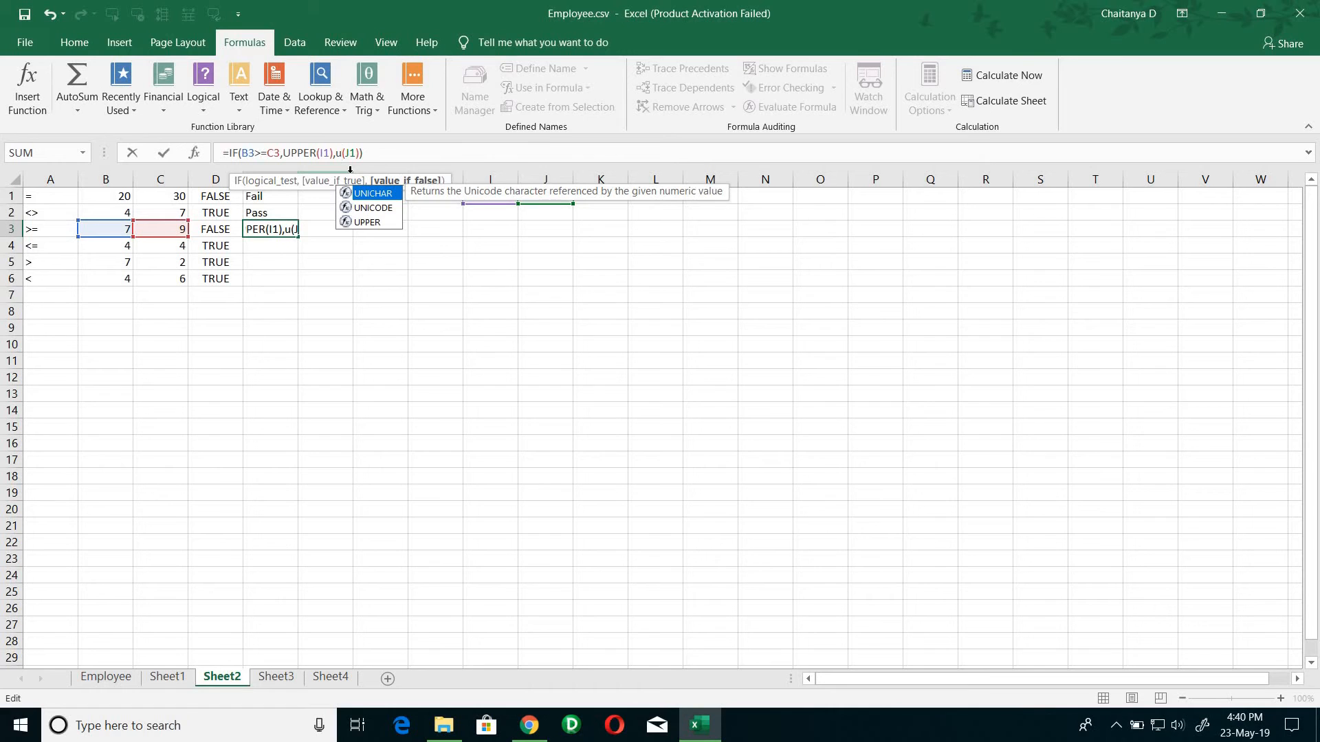
pyautogui.write('p')
pyautogui.press('Tab')
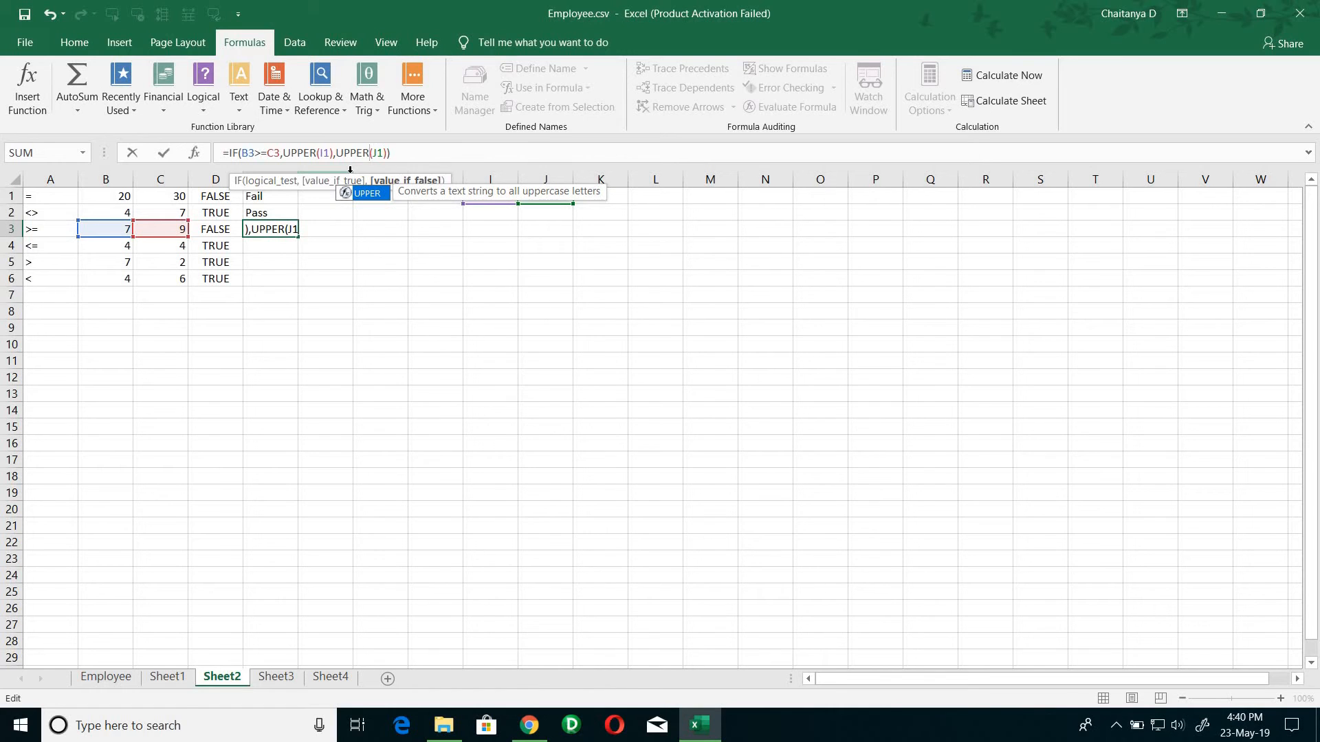
pyautogui.press('Return')
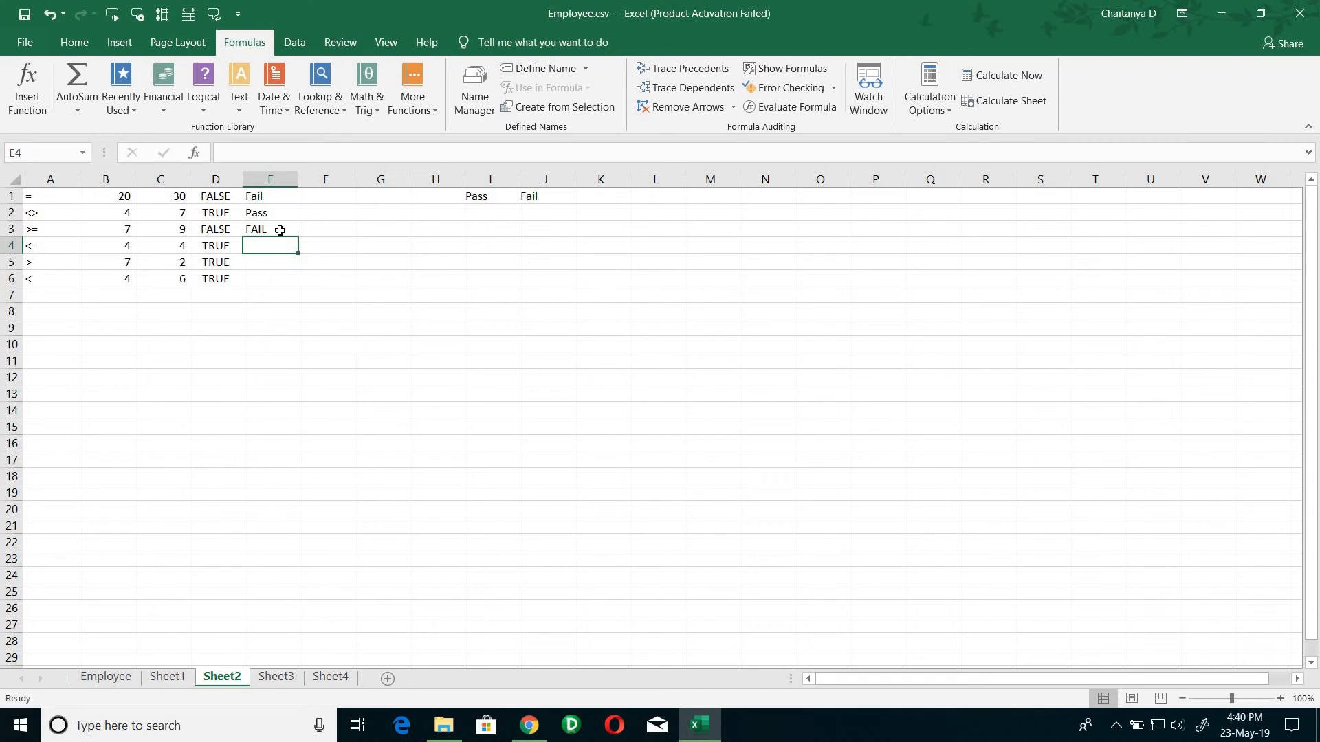
pyautogui.write('=')
pyautogui.write('if')
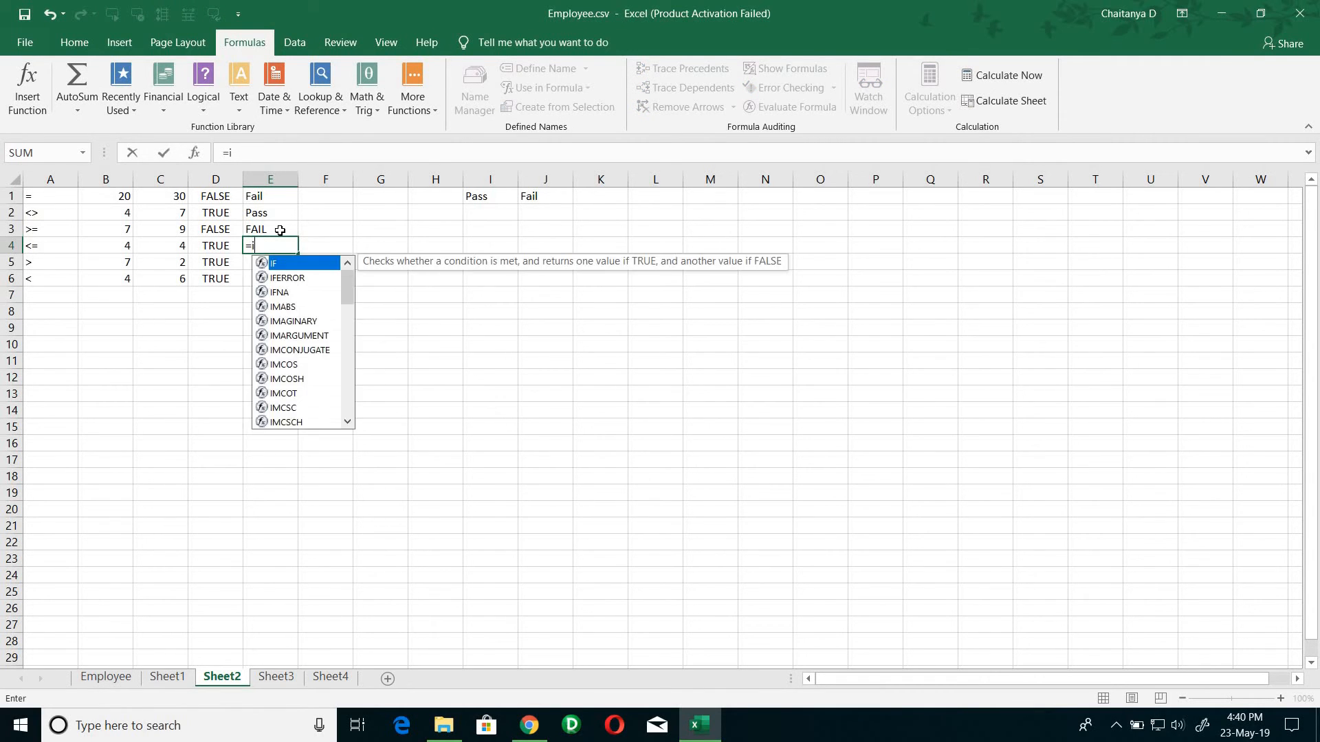
pyautogui.click(129, 245)
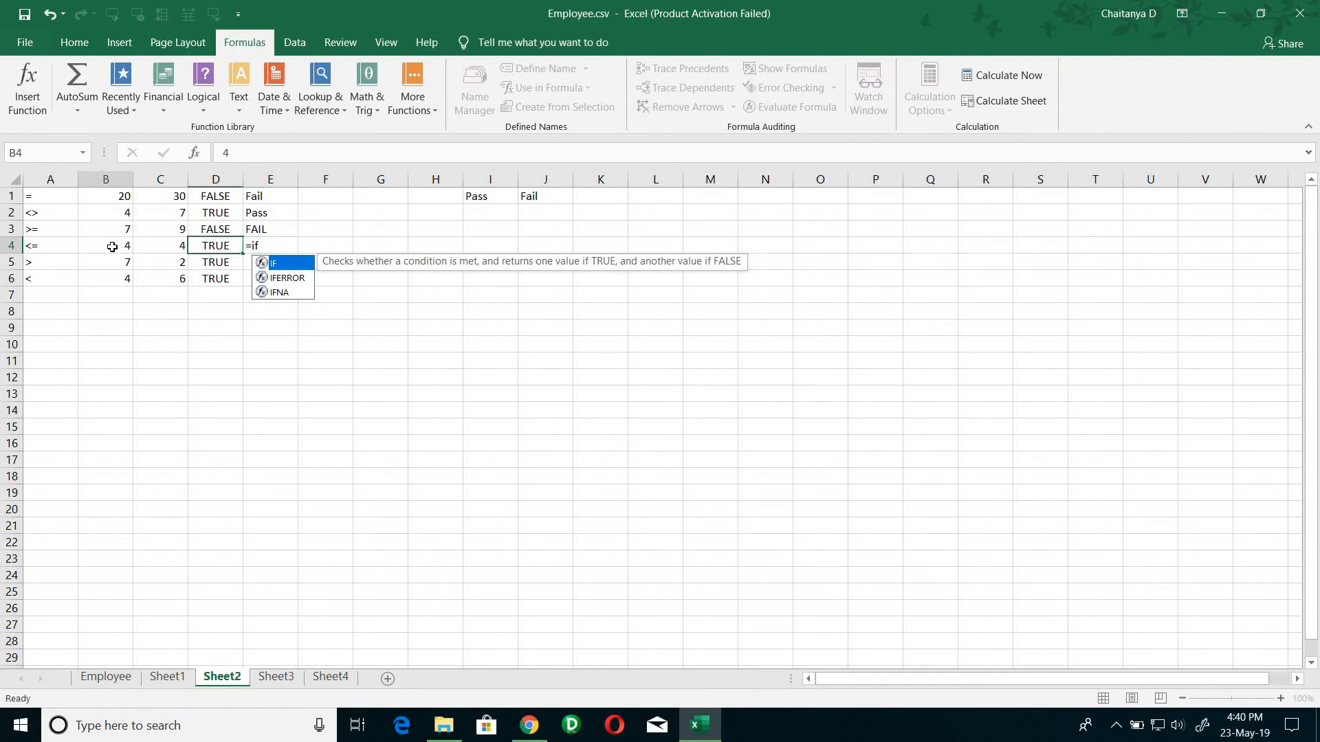
pyautogui.click(260, 247)
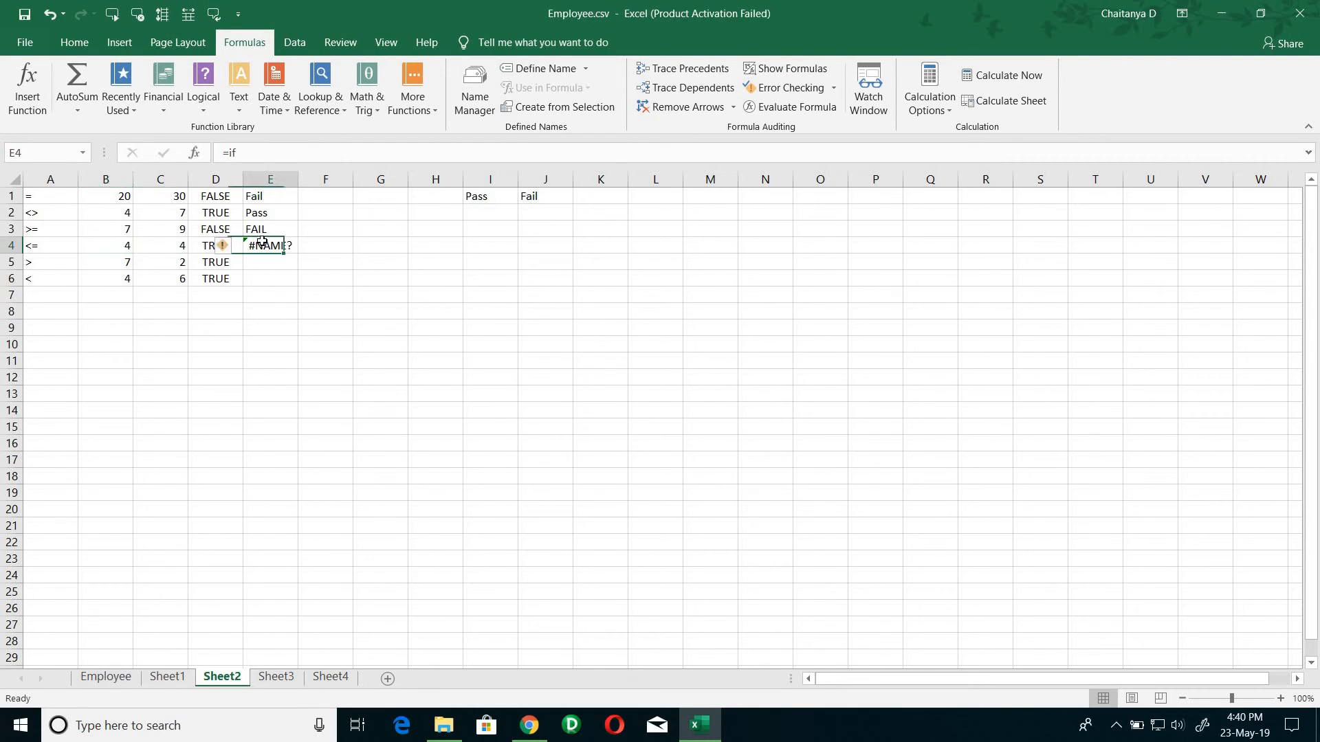
pyautogui.write('=if')
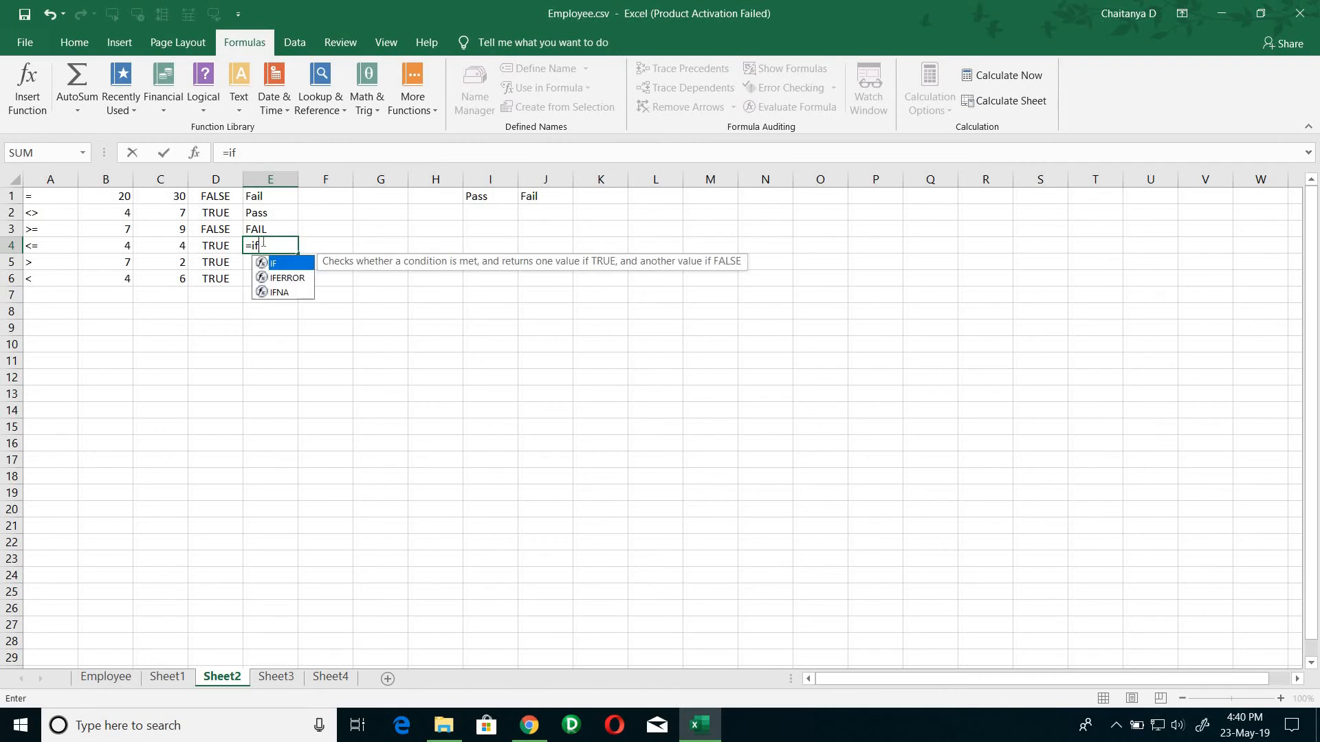
pyautogui.click(262, 235)
pyautogui.write('(')
pyautogui.press('BackSpace')
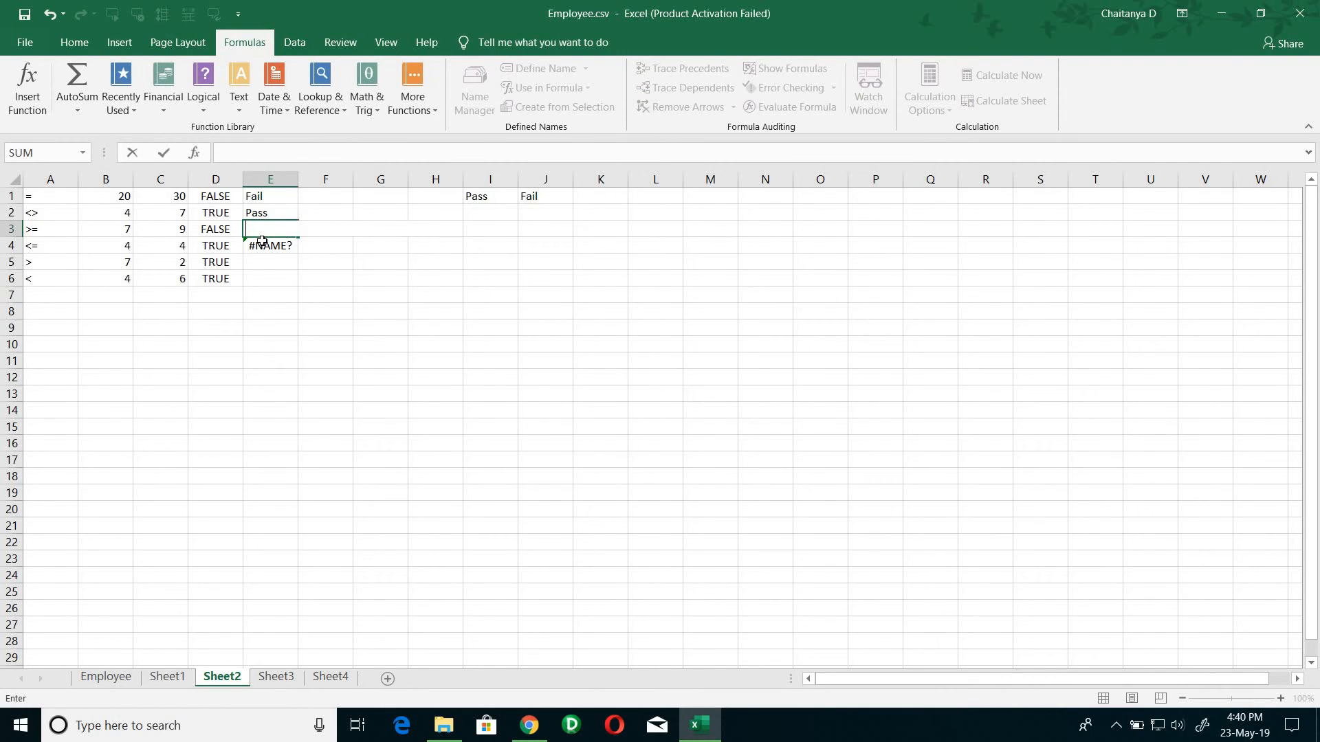
pyautogui.press('Tab')
pyautogui.press('Down')
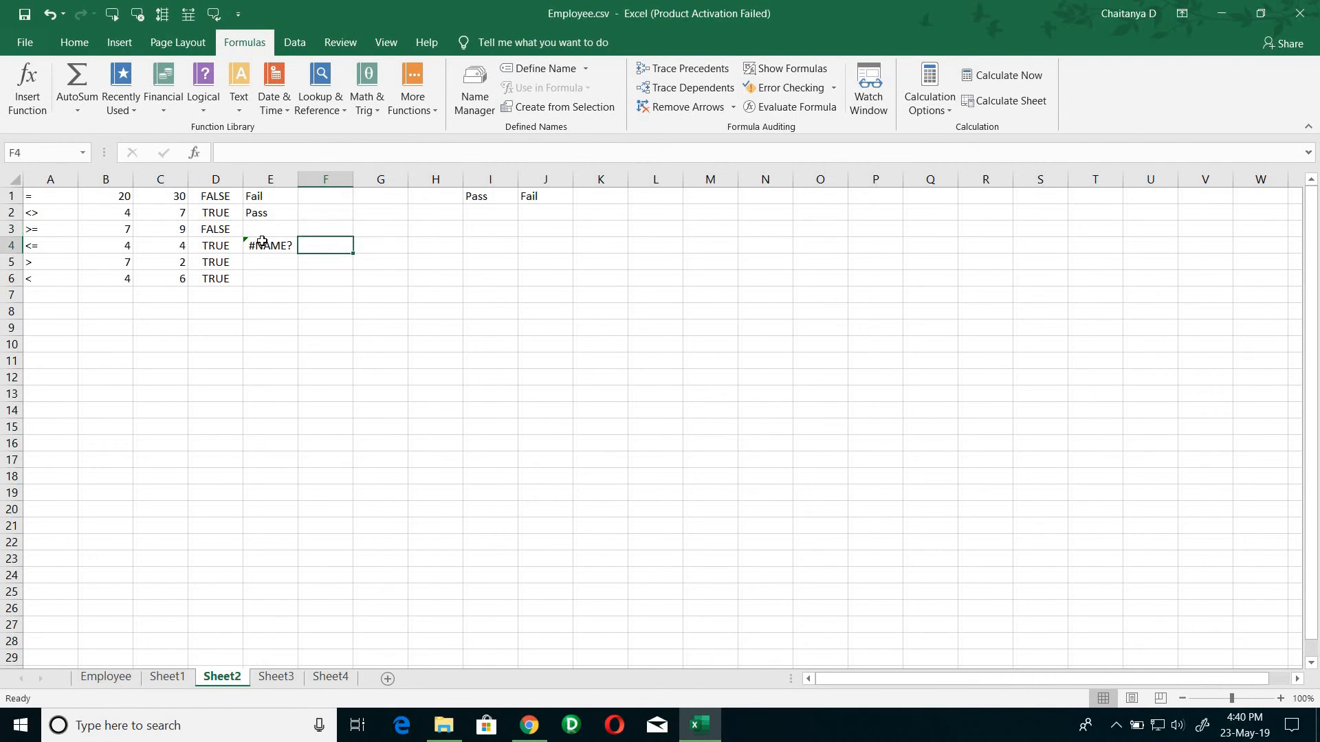
pyautogui.press('Left')
pyautogui.hotkey('ctrl', 'z')
pyautogui.press('Down')
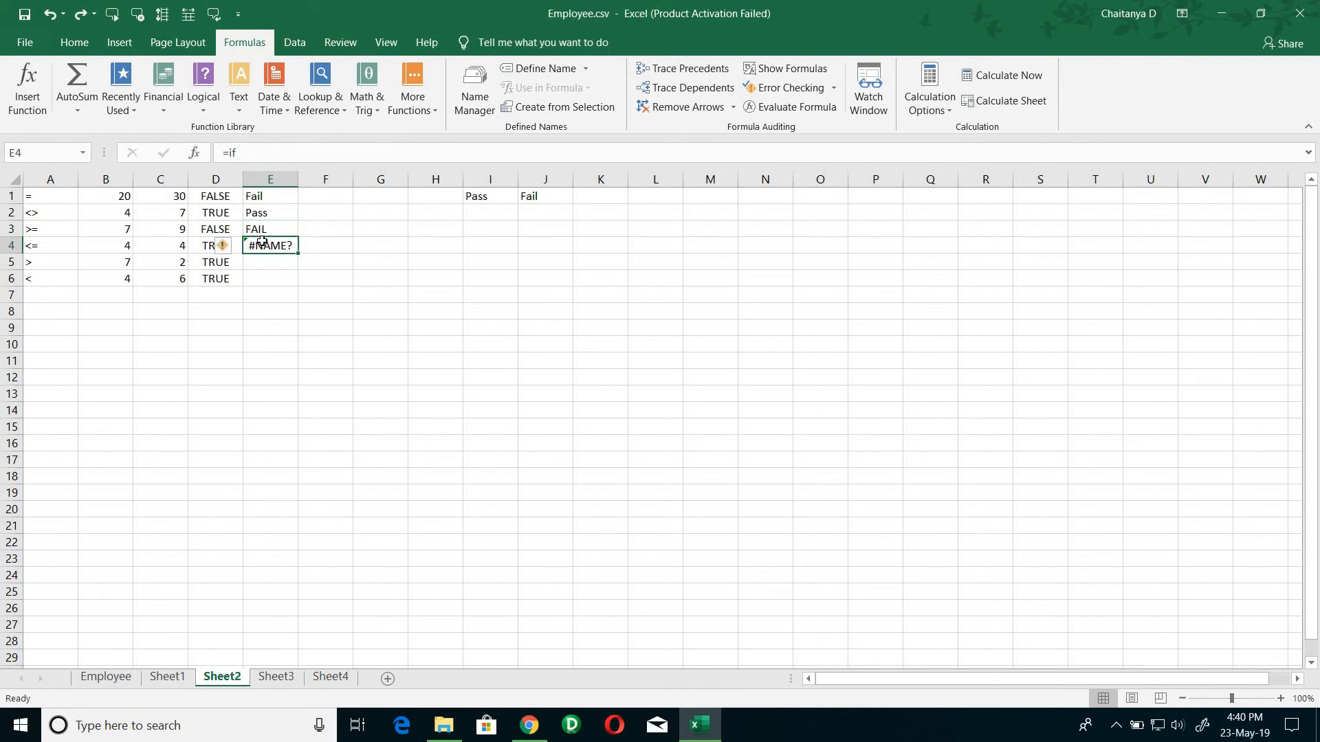
# Enter the formula =IF(B4<=C4,LOWER(I1),LOWER(J1)) in cell E4 for the less-than-or-equal comparison
pyautogui.write('=if(')
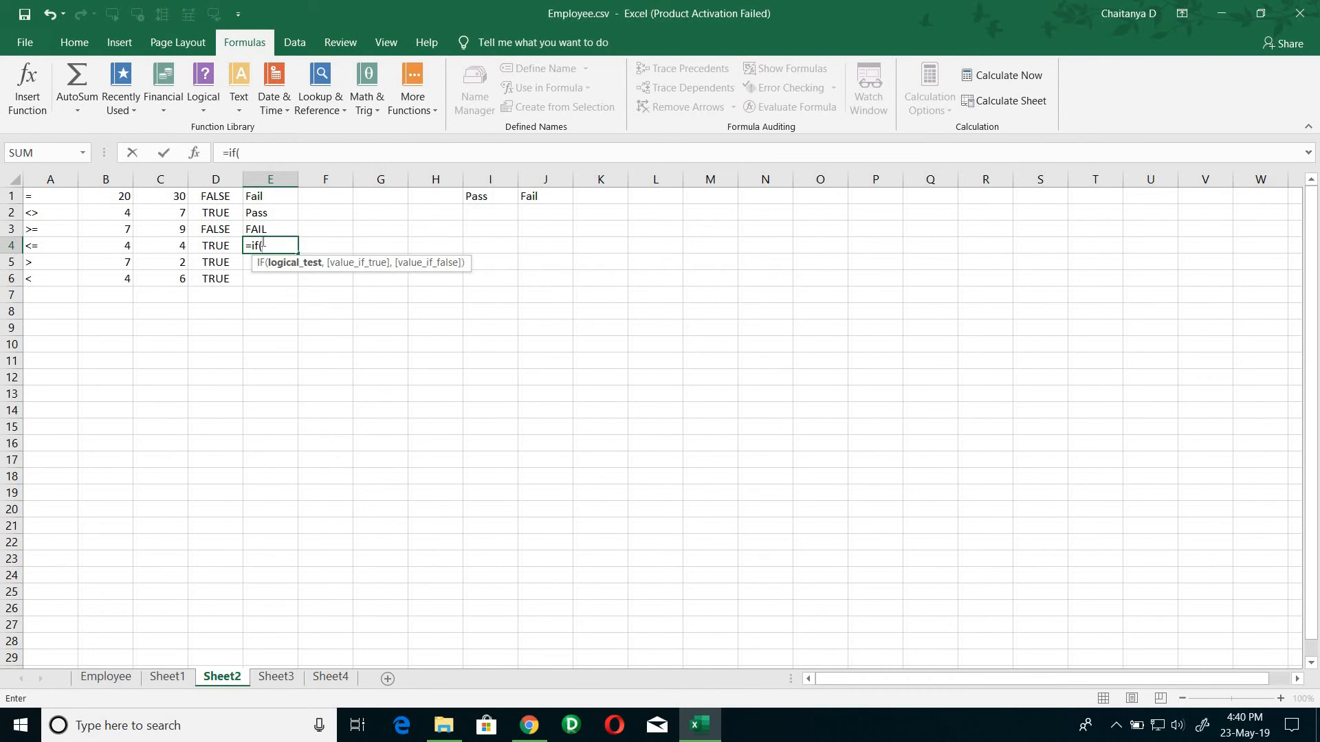
pyautogui.click(123, 249)
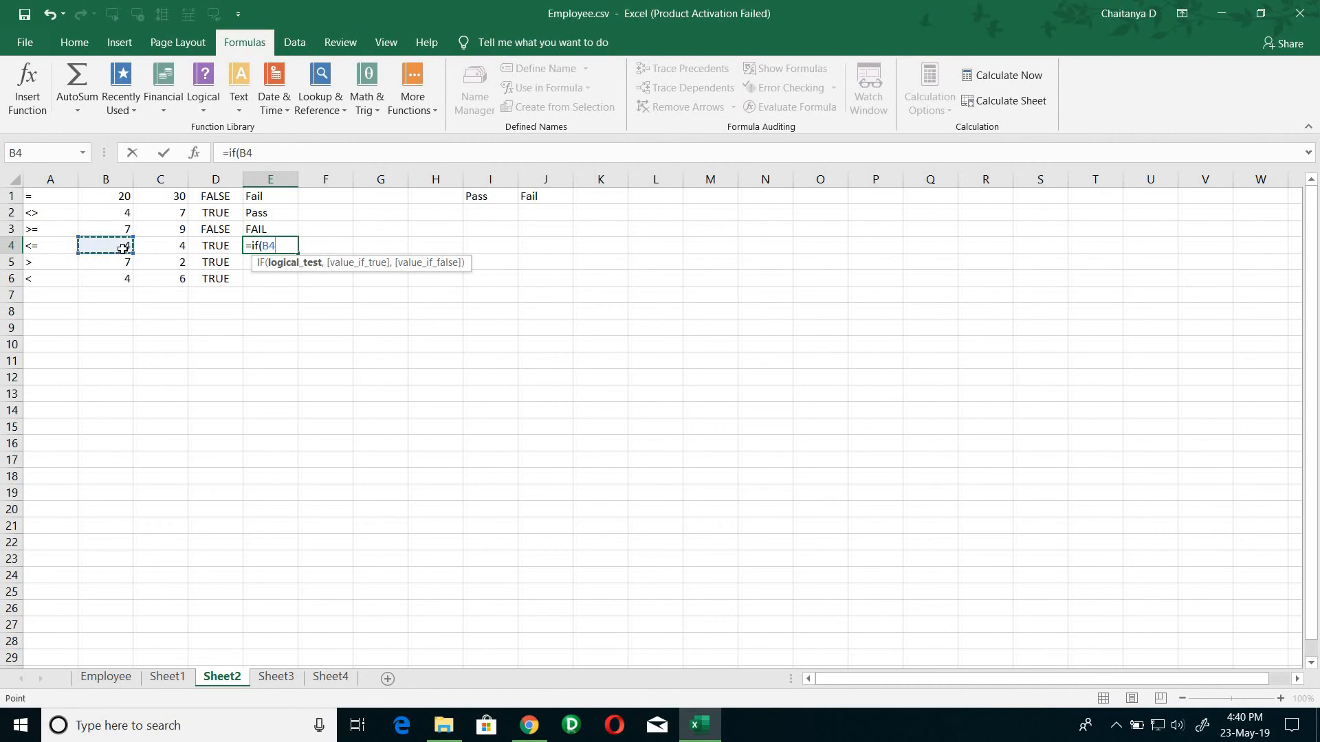
pyautogui.write('<=')
pyautogui.click(180, 246)
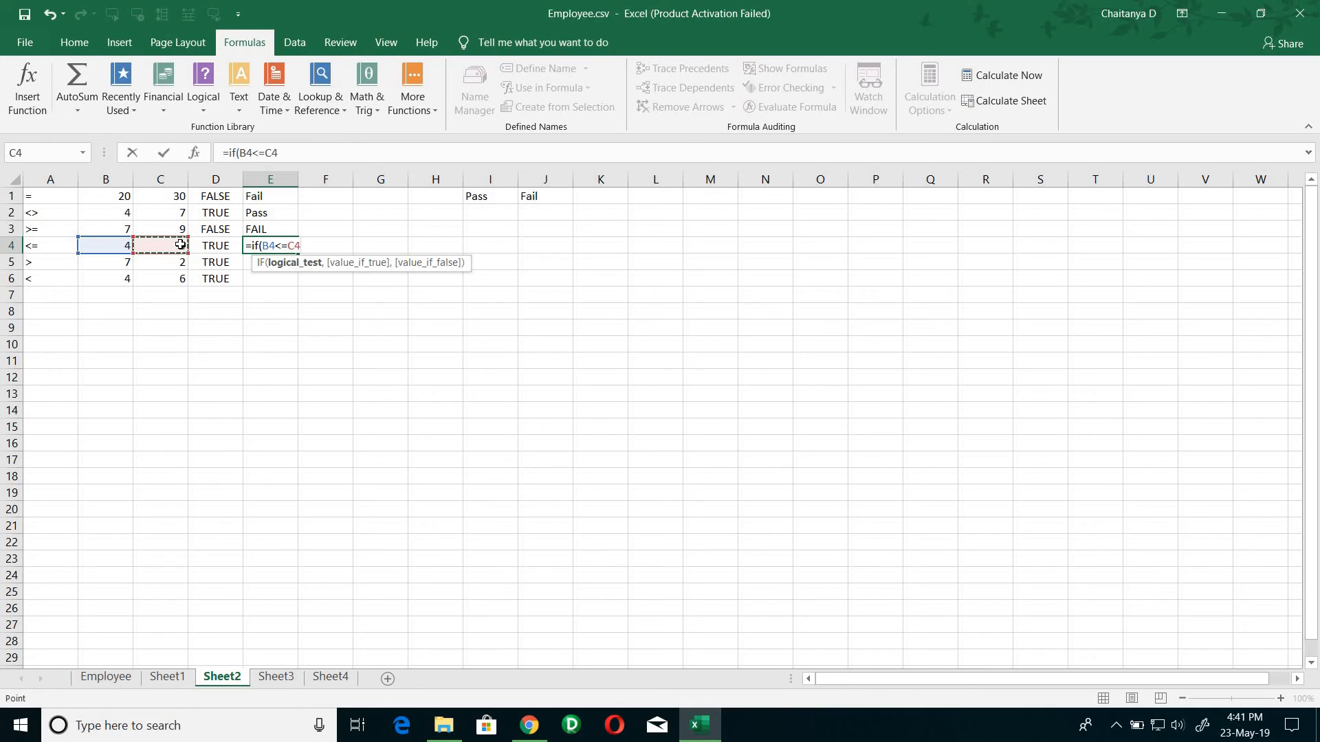
pyautogui.write(',')
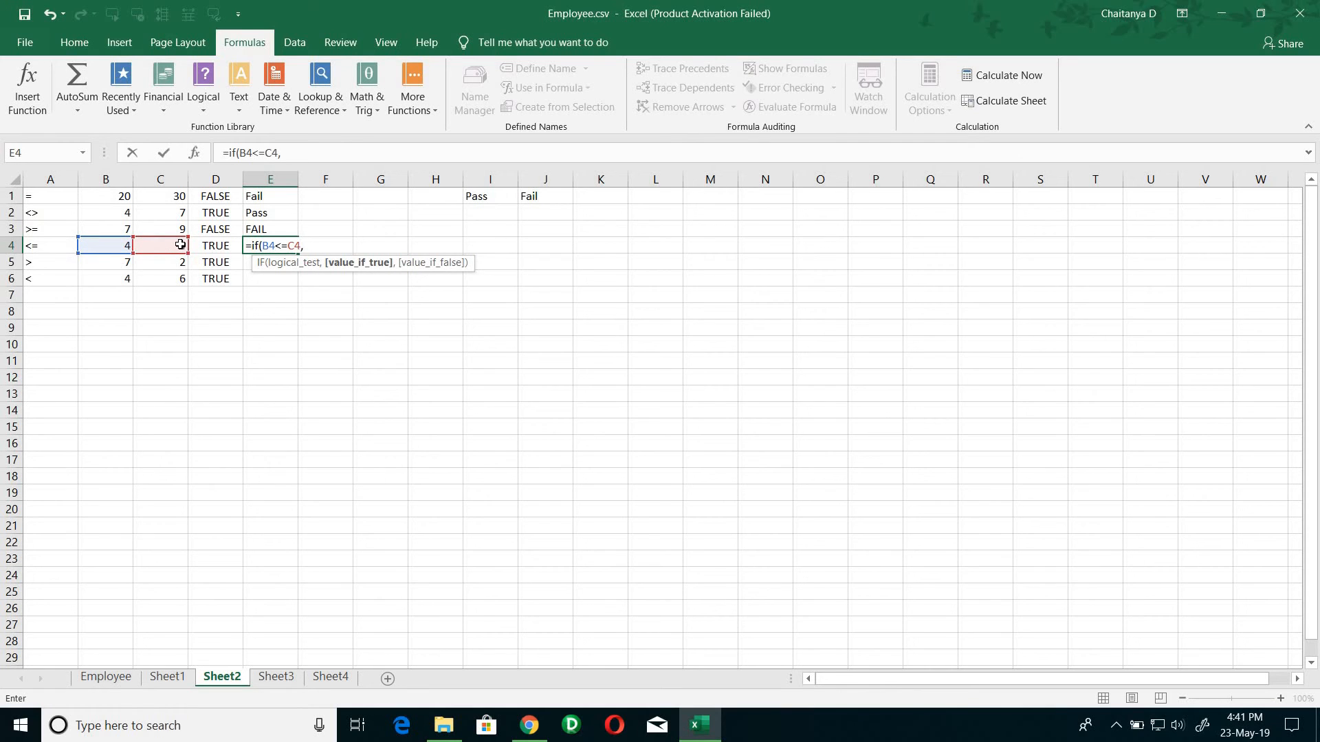
pyautogui.write('low')
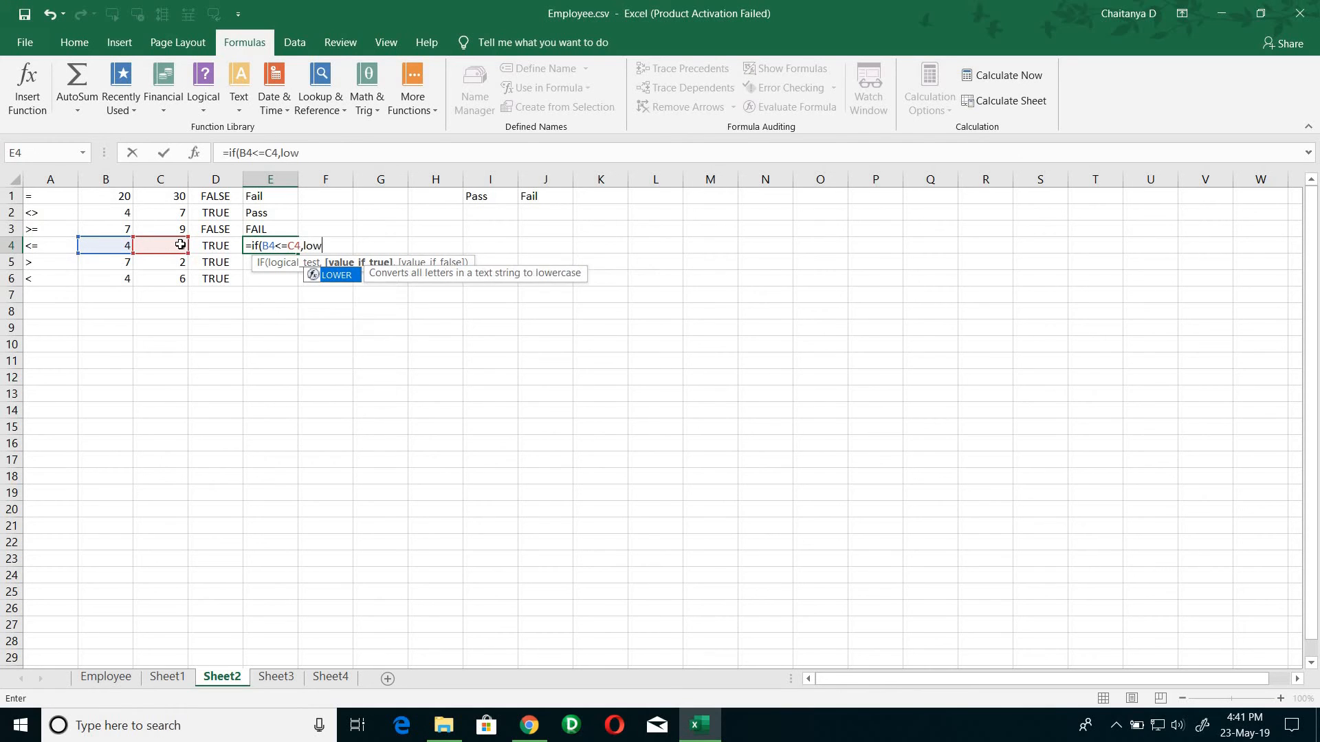
pyautogui.press('Tab')
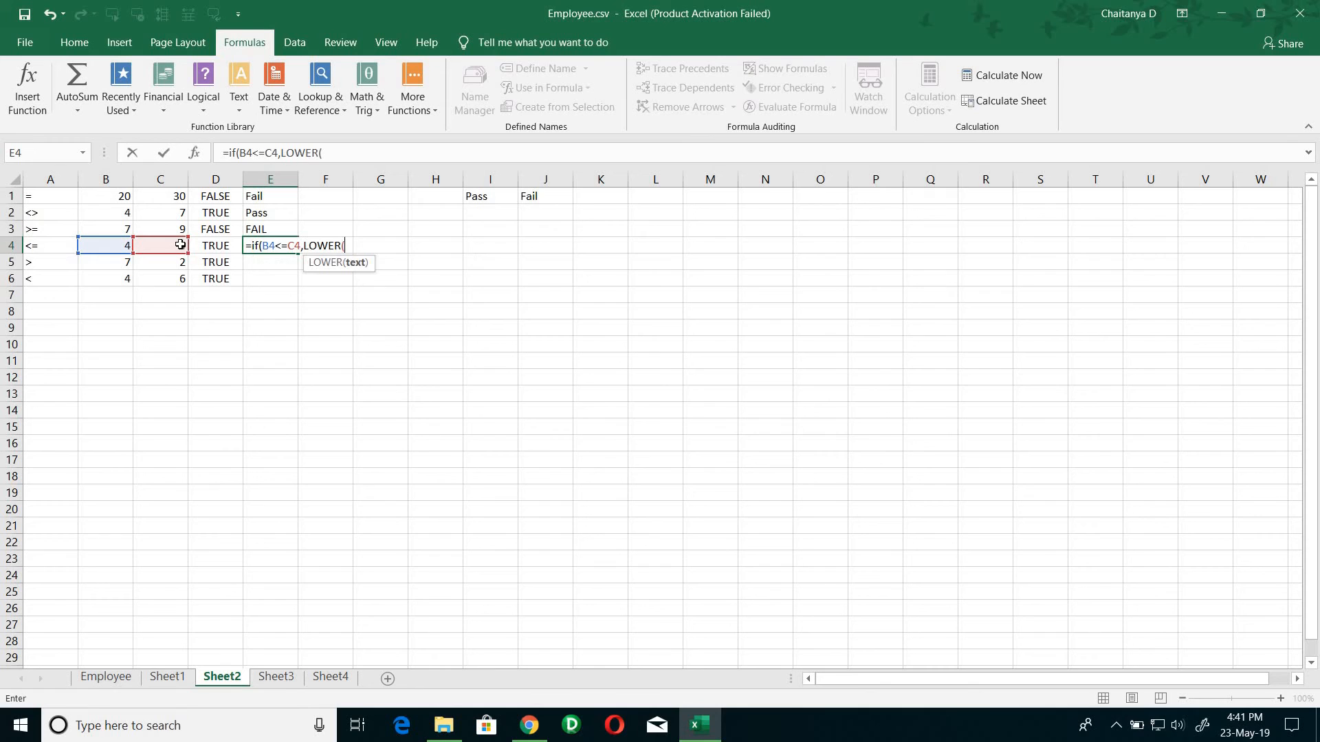
pyautogui.click(478, 196)
pyautogui.write(')')
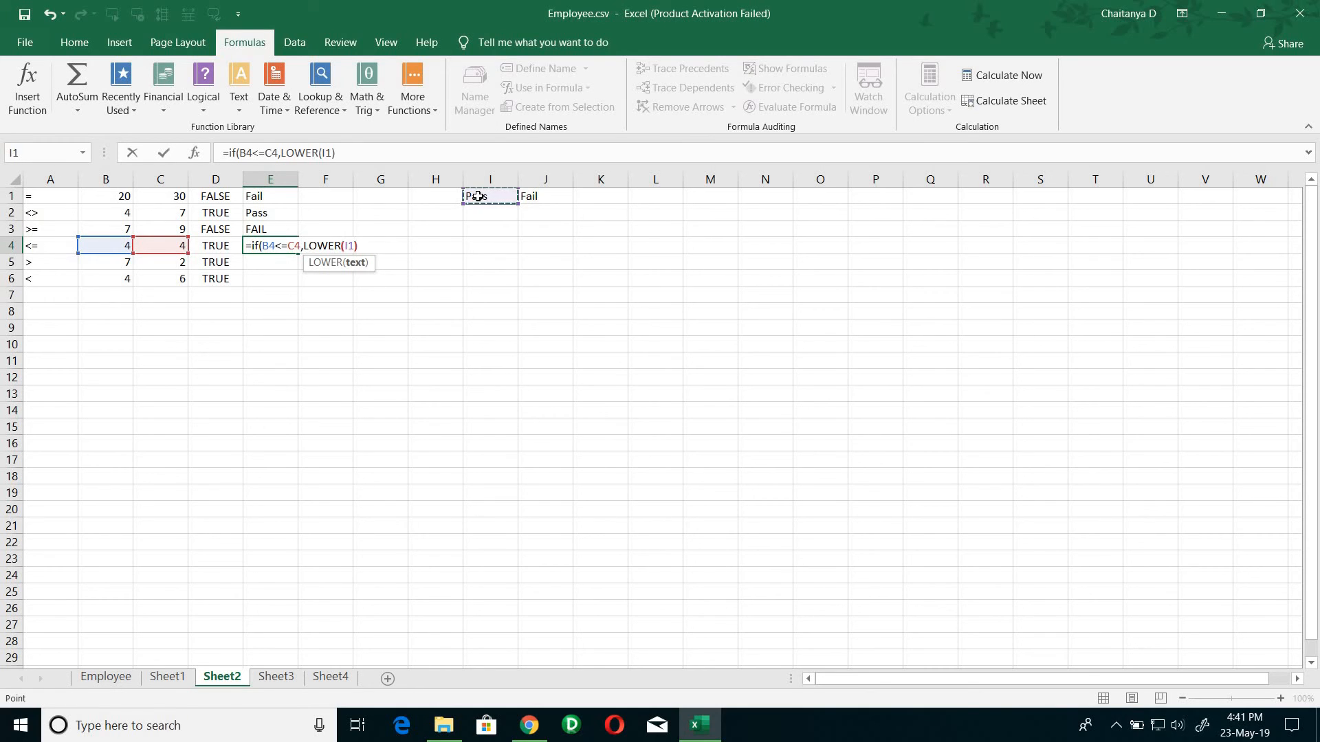
pyautogui.write(',')
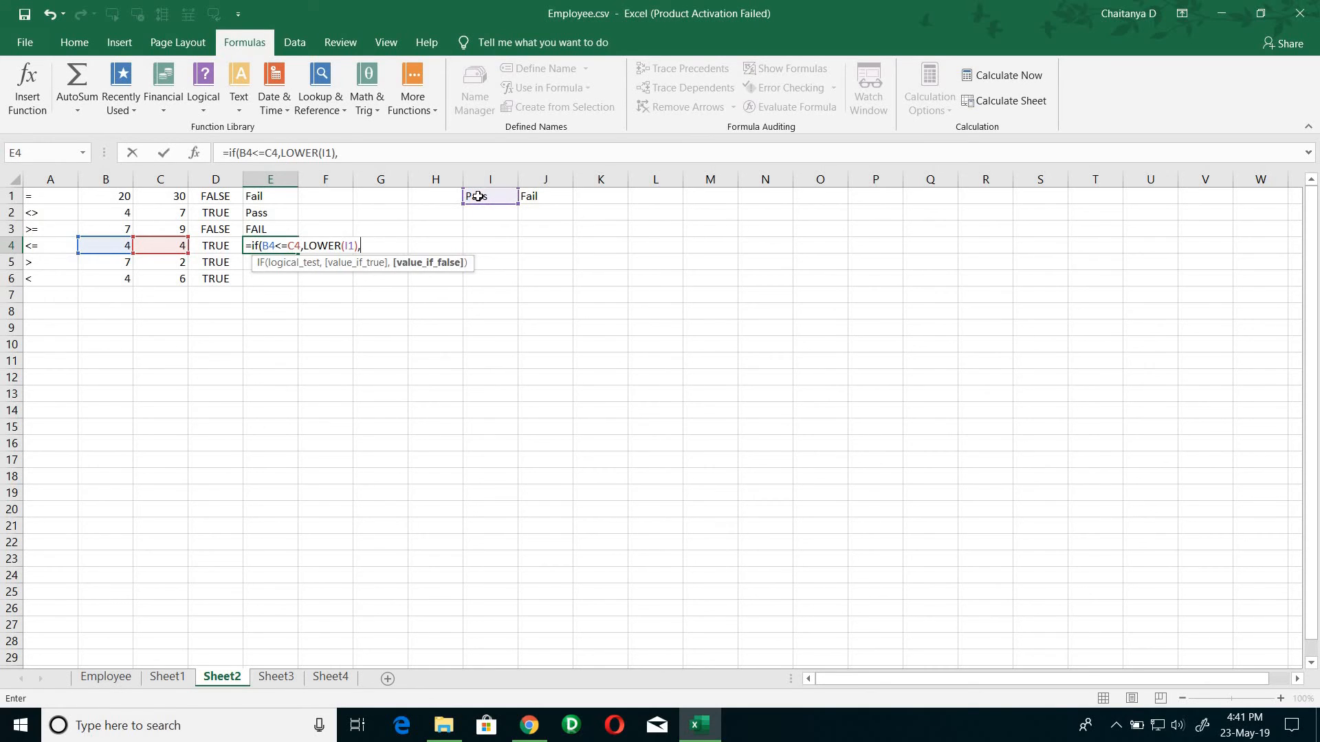
pyautogui.write('low')
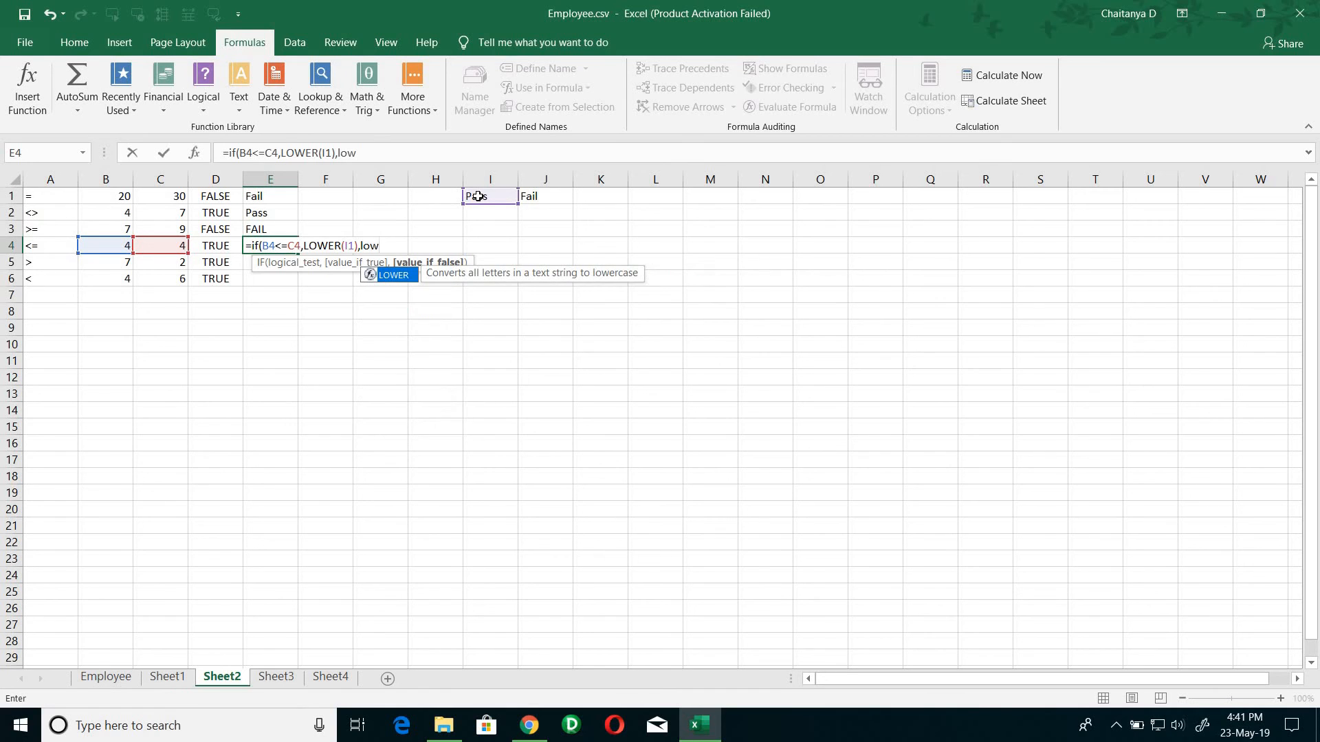
pyautogui.press('Tab')
pyautogui.click(529, 196)
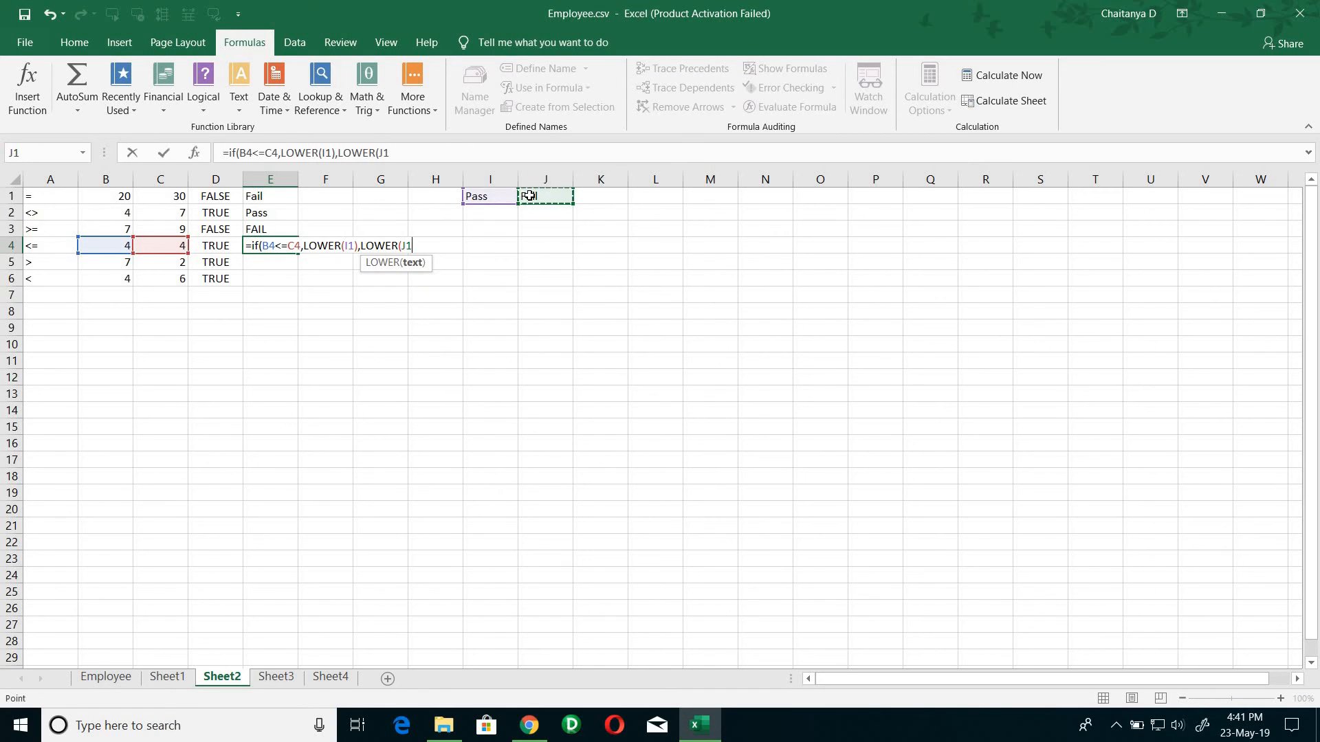
pyautogui.write(')')
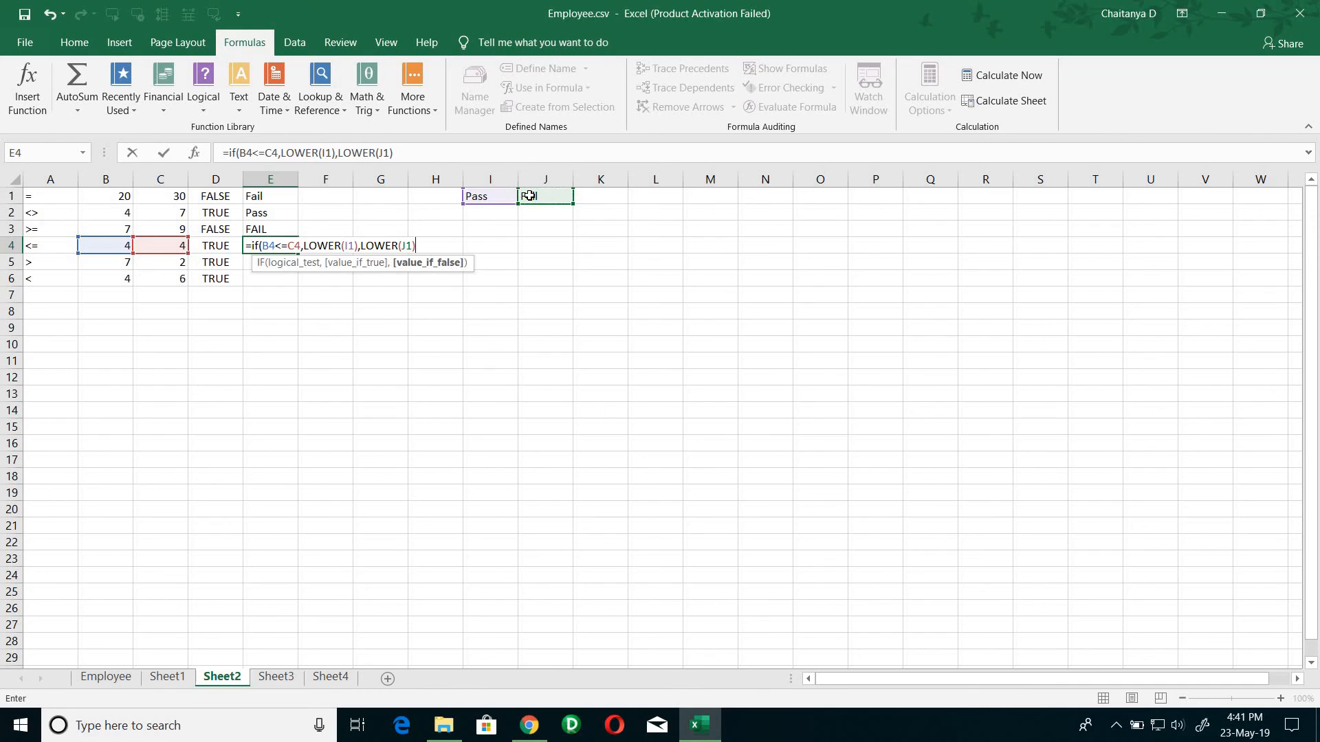
pyautogui.write(')')
pyautogui.press('Return')
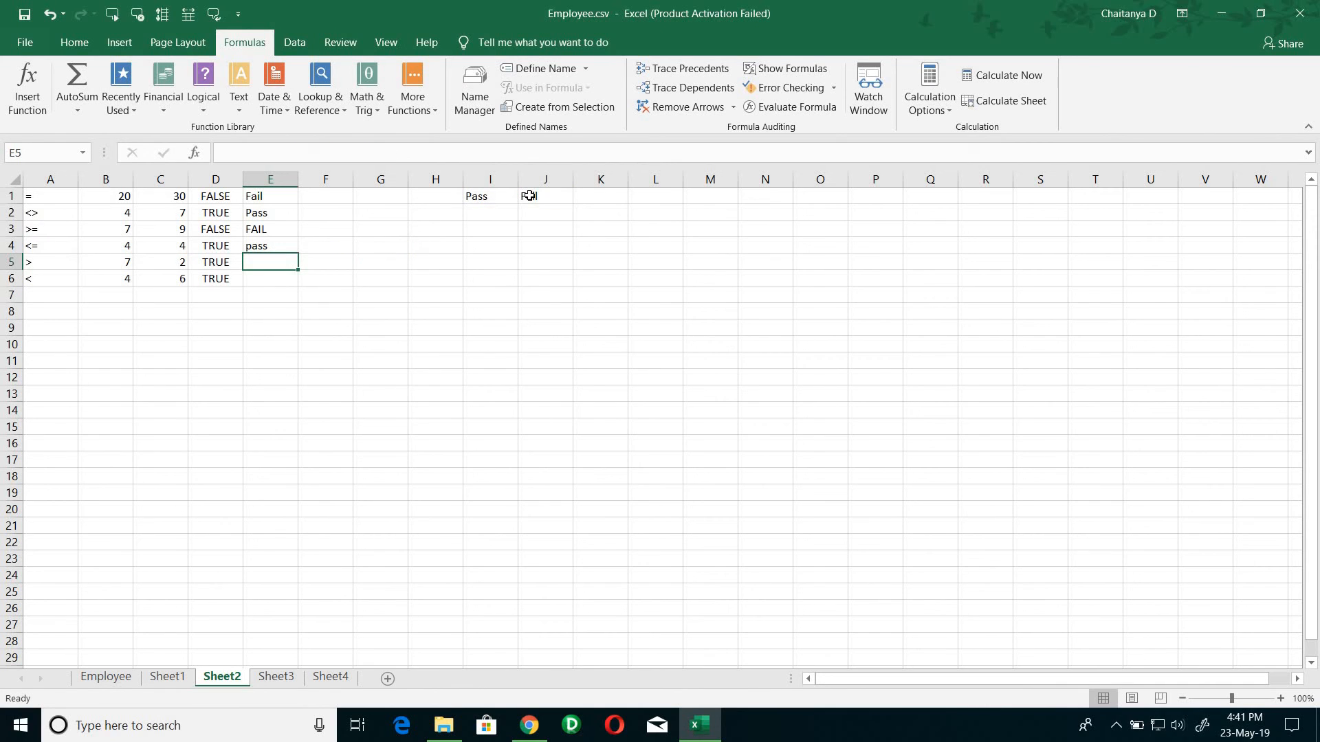